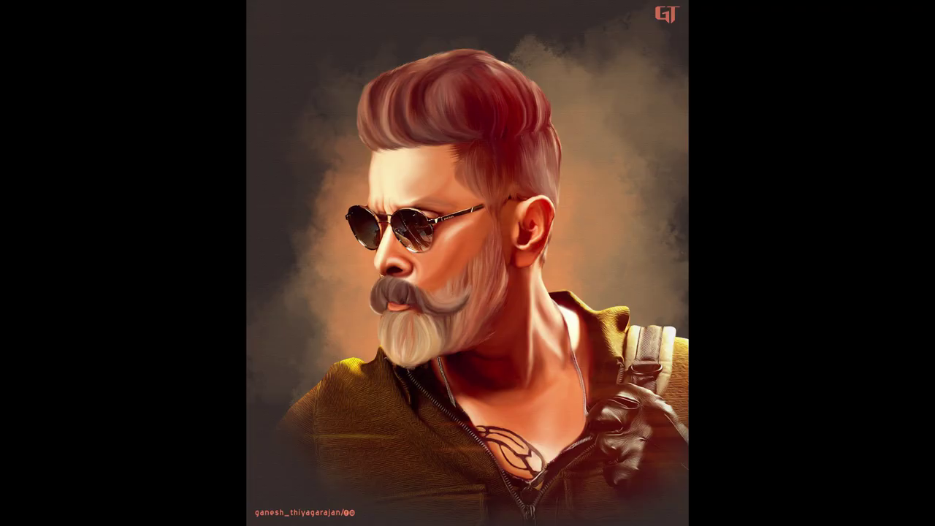
- Bring up the Open file dialog from the File menu
{"action": "key", "text": "alt+f"}
{"action": "key", "text": "o"}
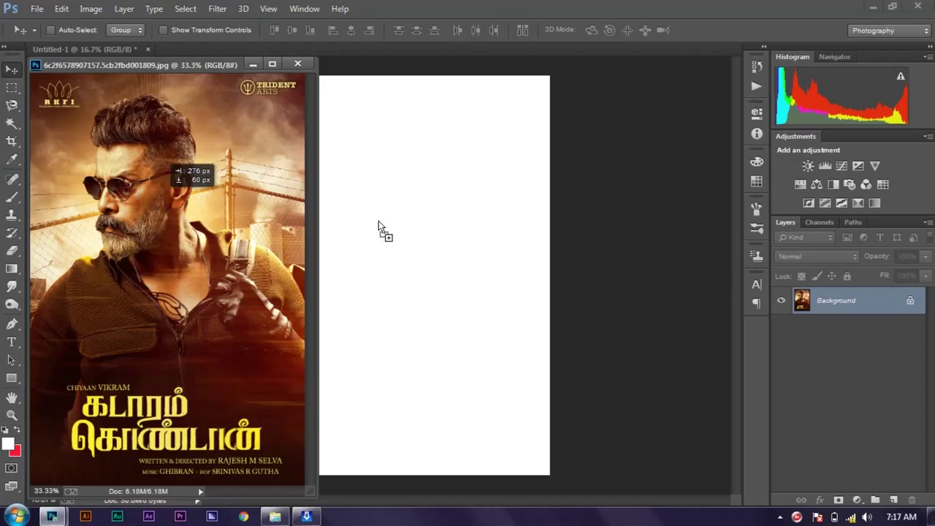
- Drop the movie poster onto the Untitled canvas as Layer 1 and close its source window
{"action": "left_click_drag", "start_coordinate": [378, 222], "coordinate": [431, 241]}
{"action": "left_click", "coordinate": [297, 63]}
{"action": "left_click_drag", "start_coordinate": [507, 273], "coordinate": [387, 274]}
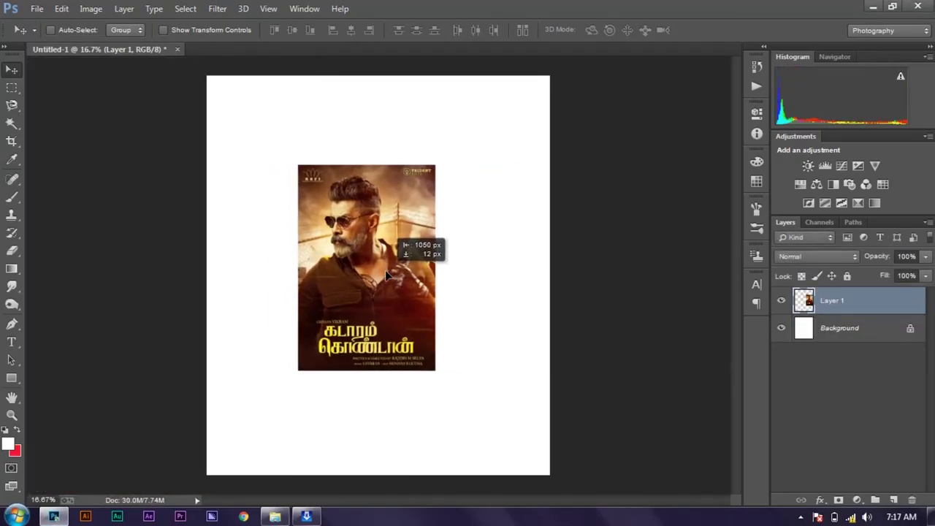
- Scale the poster to about 207% so it spans the full canvas height
{"action": "key", "text": "ctrl+t"}
{"action": "left_click_drag", "start_coordinate": [435, 371], "coordinate": [512, 487]}
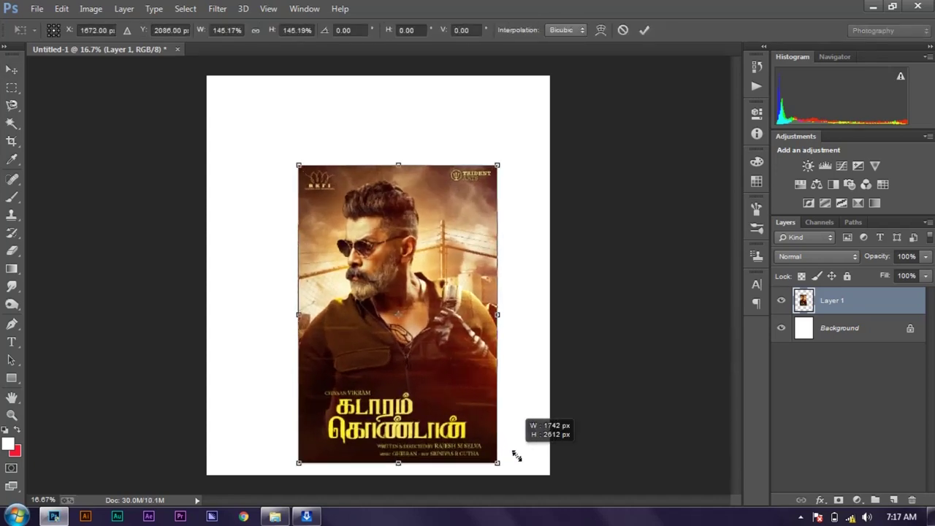
{"action": "left_click_drag", "start_coordinate": [432, 400], "coordinate": [338, 307]}
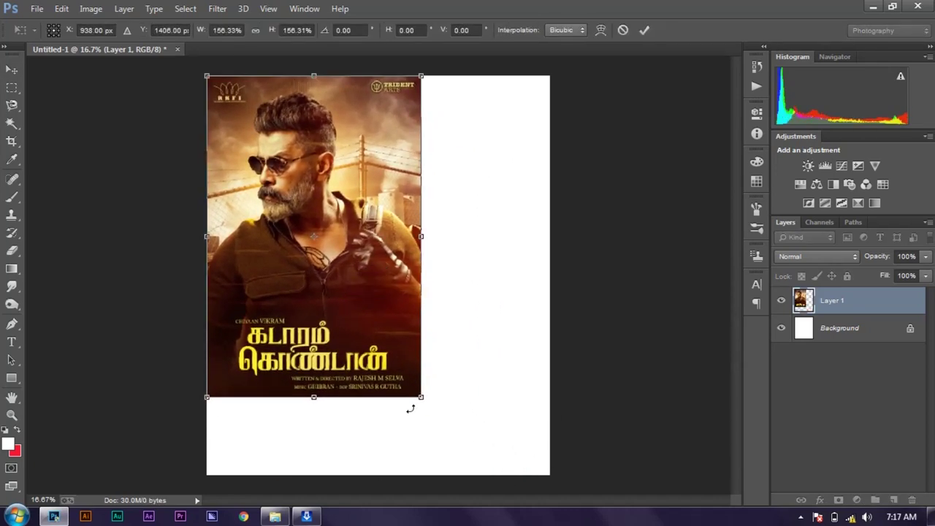
{"action": "left_click_drag", "start_coordinate": [421, 397], "coordinate": [489, 462]}
{"action": "left_click_drag", "start_coordinate": [381, 385], "coordinate": [411, 393]}
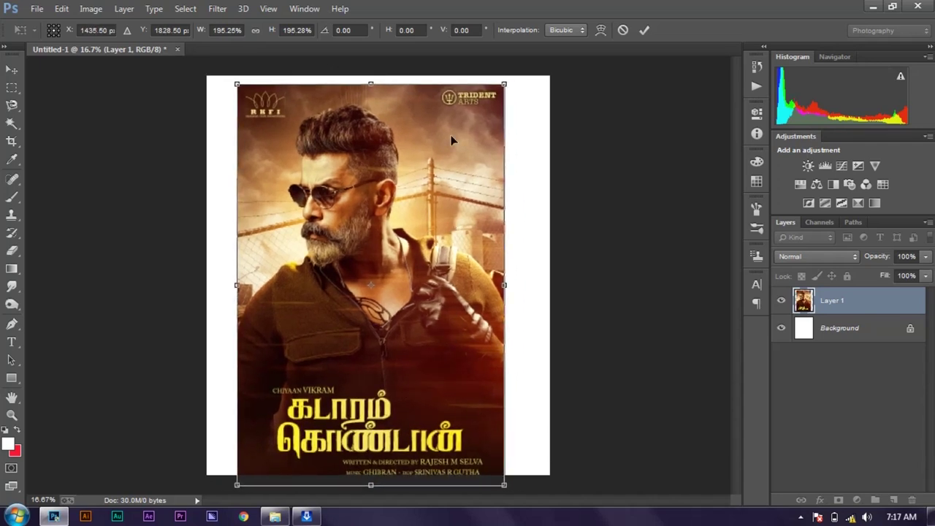
{"action": "left_click_drag", "start_coordinate": [516, 74], "coordinate": [531, 51]}
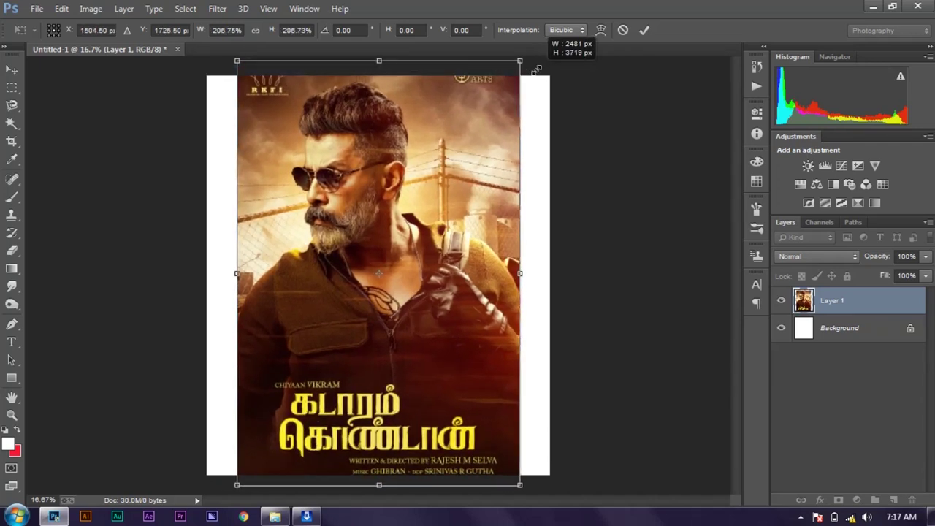
{"action": "left_click_drag", "start_coordinate": [374, 256], "coordinate": [375, 265]}
{"action": "key", "text": "Return"}
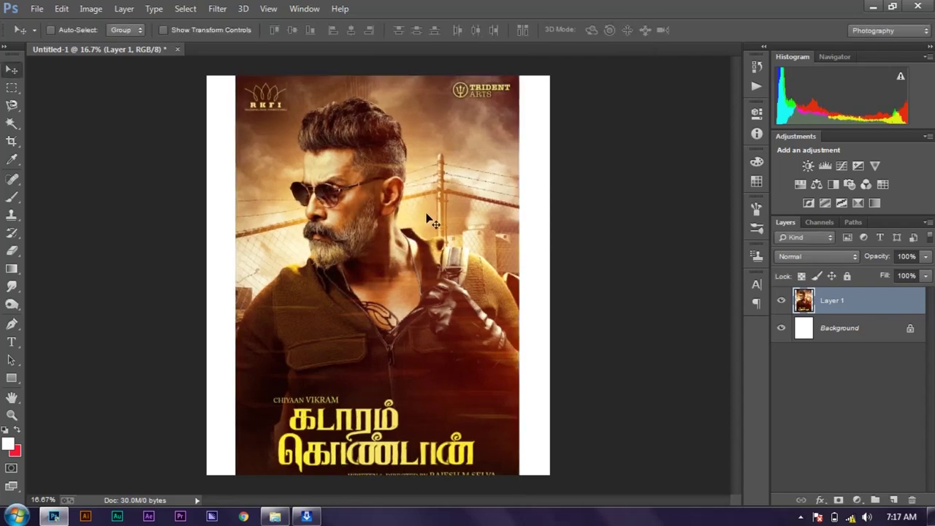
{"action": "scroll", "coordinate": [332, 272], "scroll_direction": "up", "scroll_amount": 3}
- Start a Pen path at the shoulder, tracing up the beard, nose and sunglasses to the forehead
{"action": "scroll", "coordinate": [332, 273], "scroll_direction": "up", "scroll_amount": 2}
{"action": "scroll", "coordinate": [286, 298], "scroll_direction": "up", "scroll_amount": 2}
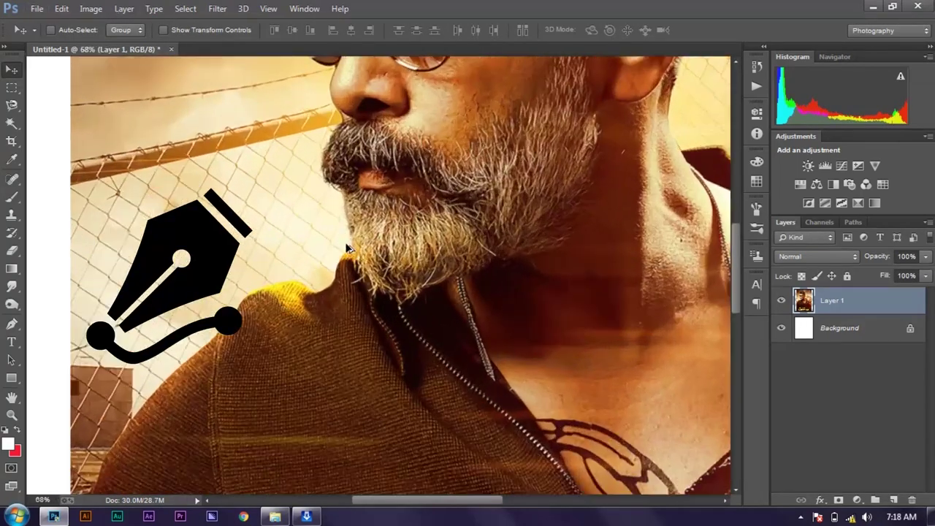
{"action": "key", "text": "p"}
{"action": "scroll", "coordinate": [182, 354], "scroll_direction": "down", "scroll_amount": 2}
{"action": "scroll", "coordinate": [172, 369], "scroll_direction": "left", "scroll_amount": 1}
{"action": "scroll", "coordinate": [116, 394], "scroll_direction": "down", "scroll_amount": 2}
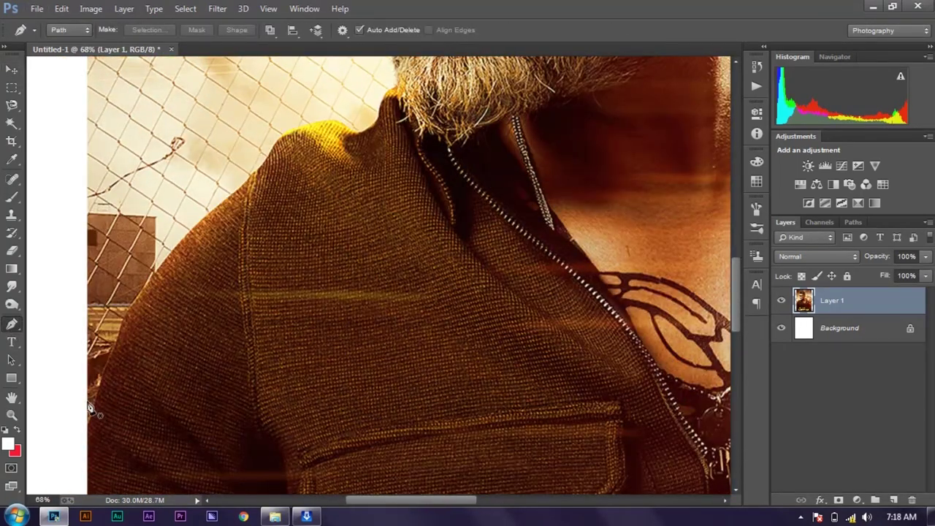
{"action": "scroll", "coordinate": [155, 292], "scroll_direction": "up", "scroll_amount": 2}
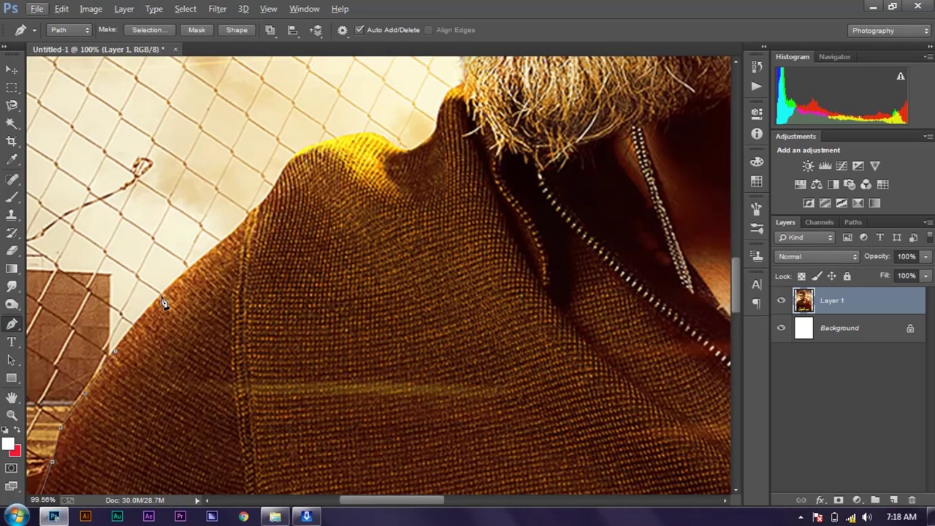
{"action": "scroll", "coordinate": [251, 273], "scroll_direction": "up", "scroll_amount": 2}
{"action": "scroll", "coordinate": [264, 313], "scroll_direction": "up", "scroll_amount": 1}
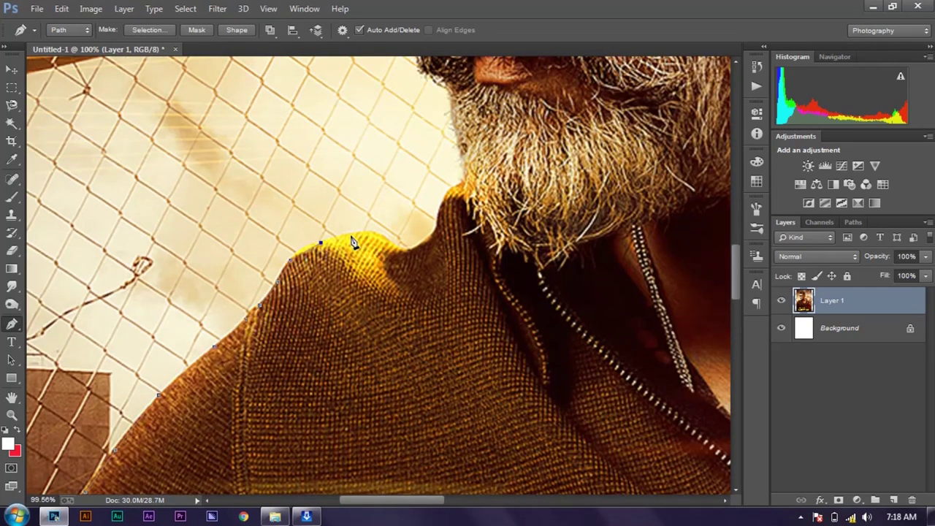
{"action": "left_click", "coordinate": [412, 255]}
{"action": "scroll", "coordinate": [411, 256], "scroll_direction": "up", "scroll_amount": 2}
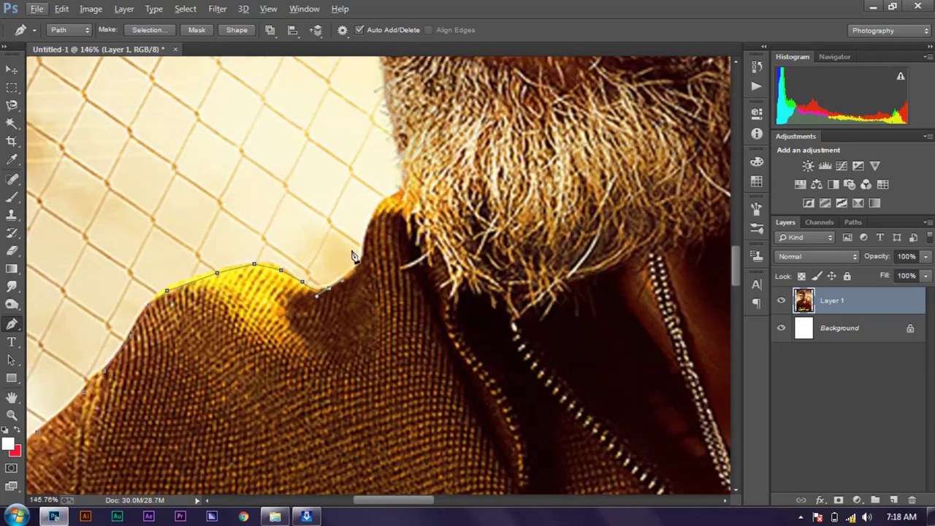
{"action": "scroll", "coordinate": [407, 219], "scroll_direction": "up", "scroll_amount": 5}
{"action": "left_click", "coordinate": [392, 373]}
{"action": "left_click", "coordinate": [382, 311]}
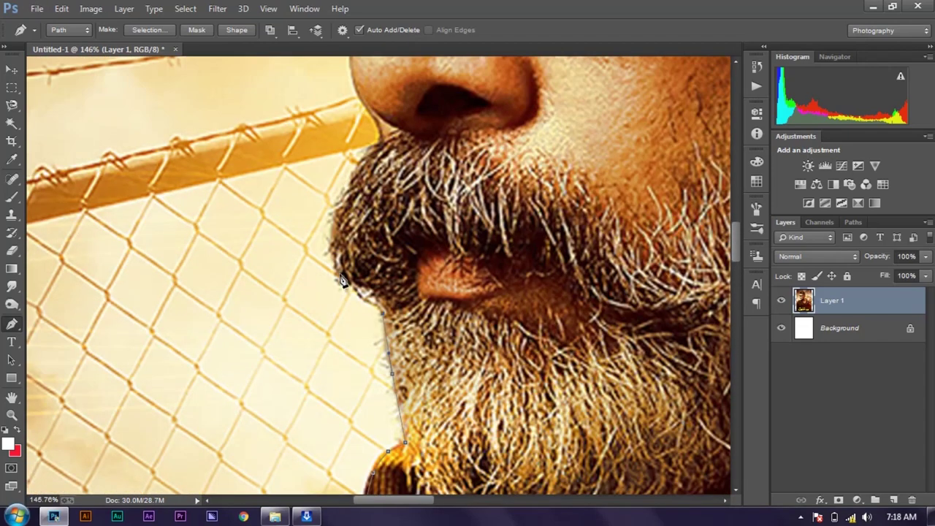
{"action": "scroll", "coordinate": [336, 257], "scroll_direction": "up", "scroll_amount": 2}
{"action": "scroll", "coordinate": [343, 285], "scroll_direction": "up", "scroll_amount": 1}
{"action": "left_click", "coordinate": [378, 308]}
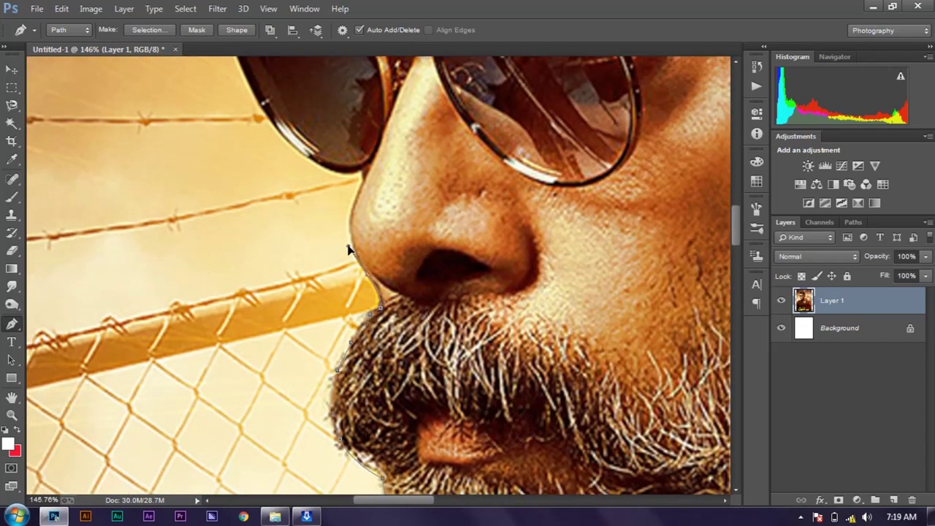
{"action": "scroll", "coordinate": [353, 299], "scroll_direction": "up", "scroll_amount": 1}
{"action": "scroll", "coordinate": [380, 277], "scroll_direction": "up", "scroll_amount": 2}
{"action": "scroll", "coordinate": [336, 300], "scroll_direction": "up", "scroll_amount": 1}
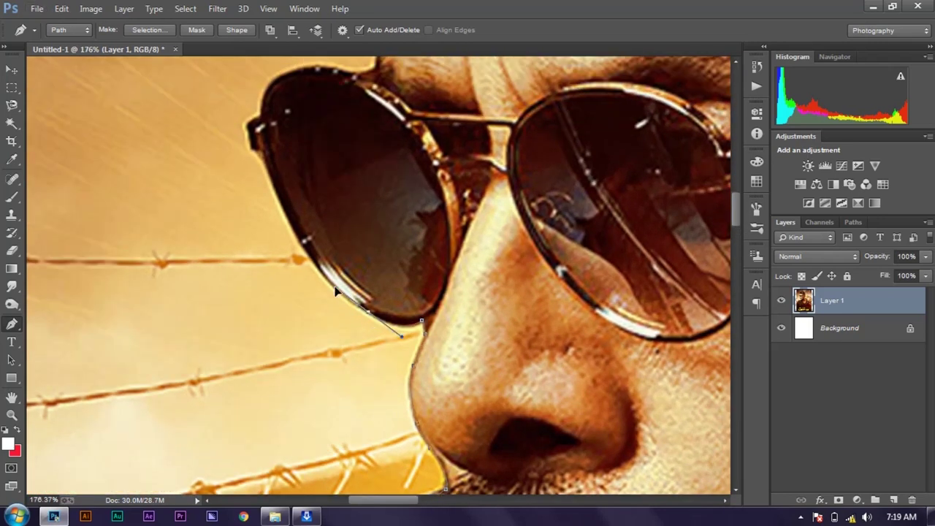
{"action": "scroll", "coordinate": [334, 292], "scroll_direction": "up", "scroll_amount": 1}
{"action": "left_click", "coordinate": [324, 299]}
{"action": "left_click", "coordinate": [302, 263]}
{"action": "scroll", "coordinate": [302, 263], "scroll_direction": "up", "scroll_amount": 1}
{"action": "scroll", "coordinate": [299, 277], "scroll_direction": "up", "scroll_amount": 1}
{"action": "left_click", "coordinate": [304, 270]}
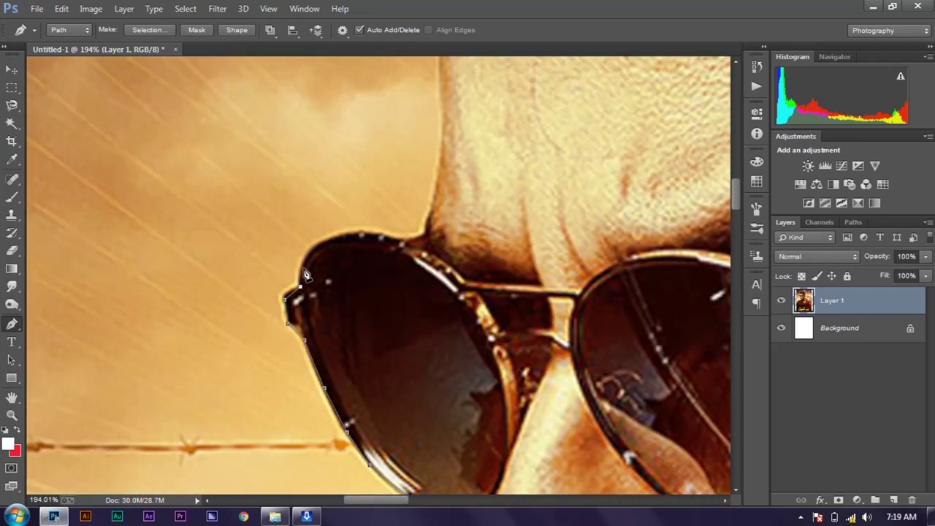
{"action": "scroll", "coordinate": [306, 277], "scroll_direction": "up", "scroll_amount": 1}
{"action": "left_click", "coordinate": [333, 294]}
{"action": "scroll", "coordinate": [353, 292], "scroll_direction": "up", "scroll_amount": 2}
{"action": "left_click", "coordinate": [371, 309]}
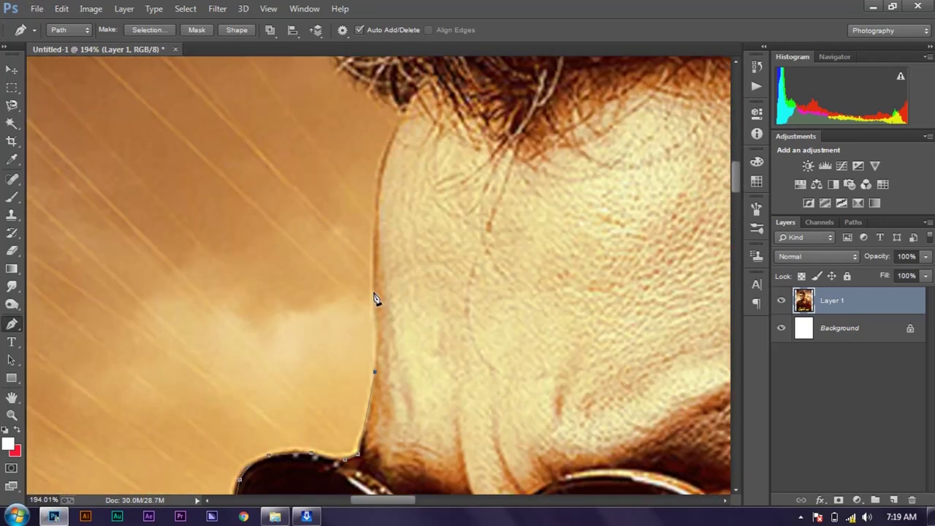
{"action": "scroll", "coordinate": [376, 303], "scroll_direction": "up", "scroll_amount": 1}
{"action": "scroll", "coordinate": [394, 241], "scroll_direction": "up", "scroll_amount": 2}
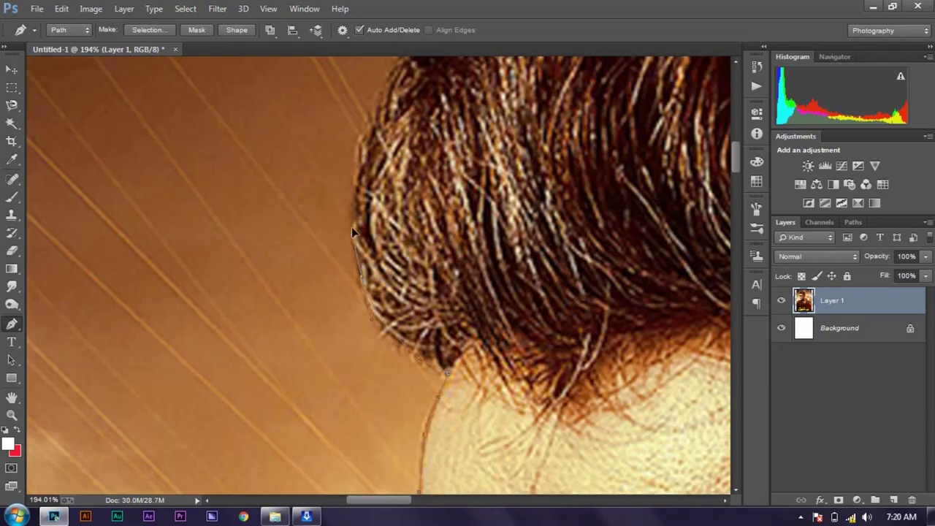
{"action": "scroll", "coordinate": [373, 241], "scroll_direction": "up", "scroll_amount": 1}
{"action": "scroll", "coordinate": [358, 234], "scroll_direction": "up", "scroll_amount": 2}
- Continue the path over the hair peak and hairline and down the back of the head
{"action": "left_click", "coordinate": [350, 232]}
{"action": "scroll", "coordinate": [349, 232], "scroll_direction": "up", "scroll_amount": 1}
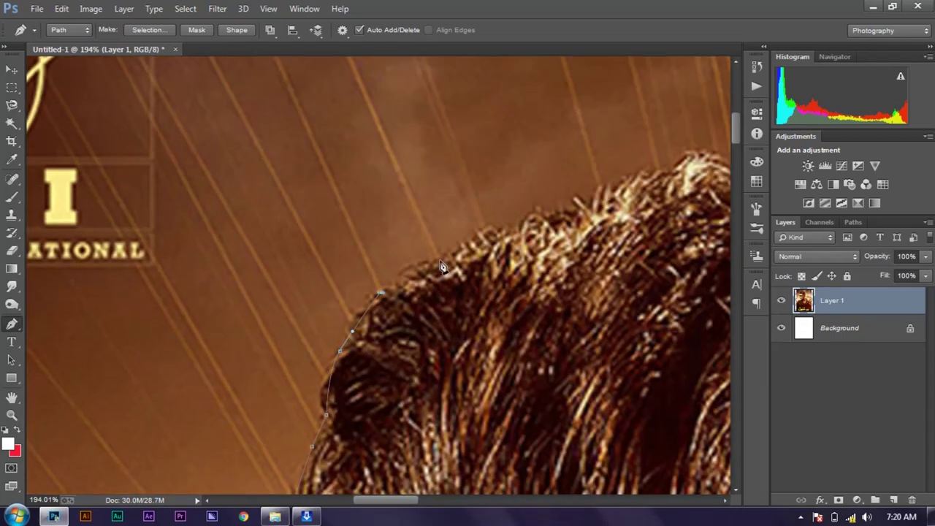
{"action": "scroll", "coordinate": [321, 278], "scroll_direction": "right", "scroll_amount": 2}
{"action": "scroll", "coordinate": [296, 313], "scroll_direction": "up", "scroll_amount": 1}
{"action": "left_click", "coordinate": [477, 244]}
{"action": "scroll", "coordinate": [375, 272], "scroll_direction": "right", "scroll_amount": 2}
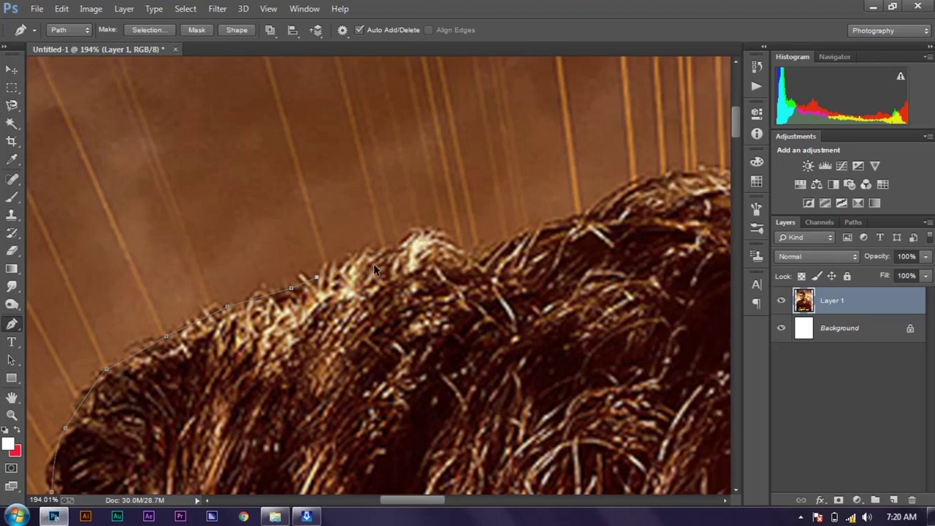
{"action": "left_click", "coordinate": [473, 258]}
{"action": "scroll", "coordinate": [365, 292], "scroll_direction": "right", "scroll_amount": 4}
{"action": "scroll", "coordinate": [300, 320], "scroll_direction": "up", "scroll_amount": 2}
{"action": "left_click", "coordinate": [362, 305]}
{"action": "scroll", "coordinate": [350, 321], "scroll_direction": "right", "scroll_amount": 4}
{"action": "scroll", "coordinate": [358, 329], "scroll_direction": "up", "scroll_amount": 2}
{"action": "left_click", "coordinate": [355, 337]}
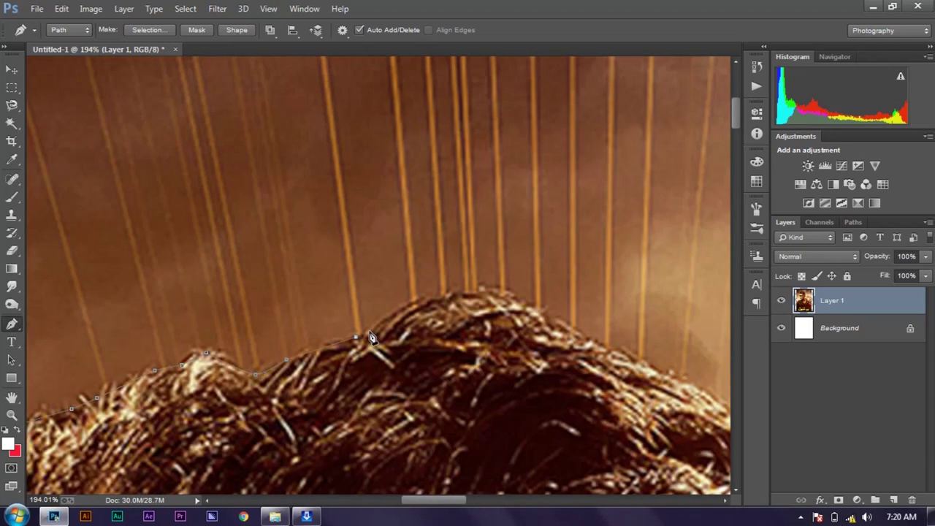
{"action": "scroll", "coordinate": [452, 307], "scroll_direction": "right", "scroll_amount": 4}
{"action": "left_click", "coordinate": [409, 319]}
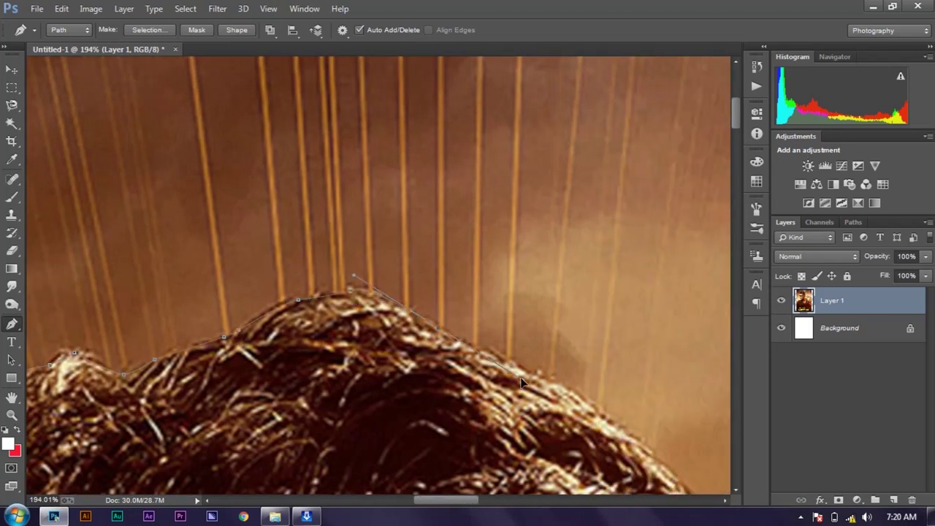
{"action": "scroll", "coordinate": [521, 380], "scroll_direction": "right", "scroll_amount": 4}
{"action": "scroll", "coordinate": [438, 329], "scroll_direction": "down", "scroll_amount": 3}
{"action": "left_click", "coordinate": [325, 261]}
{"action": "scroll", "coordinate": [428, 369], "scroll_direction": "down", "scroll_amount": 2}
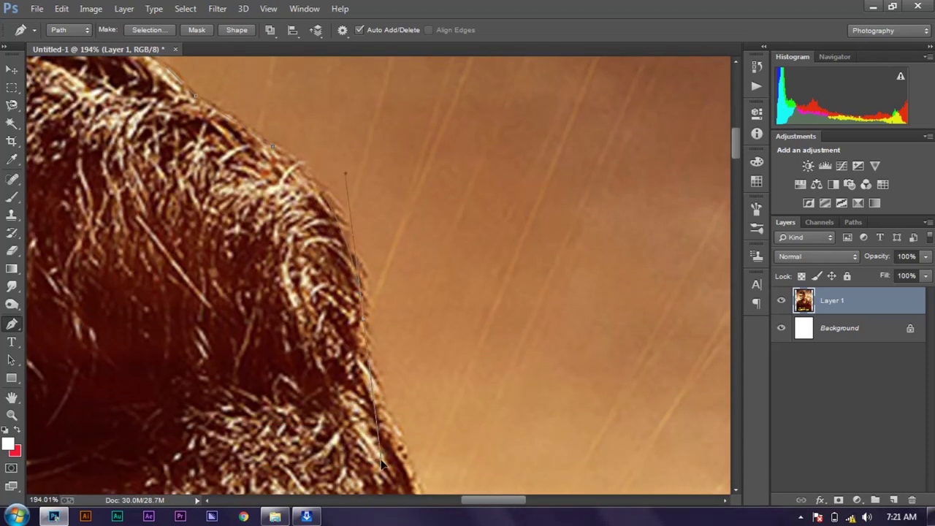
{"action": "scroll", "coordinate": [387, 438], "scroll_direction": "down", "scroll_amount": 3}
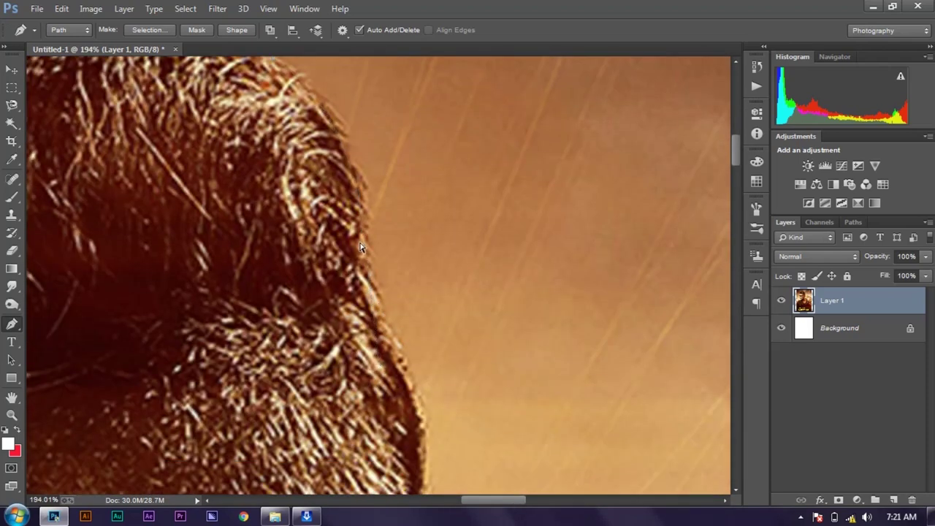
{"action": "scroll", "coordinate": [358, 247], "scroll_direction": "down", "scroll_amount": 3}
{"action": "left_click", "coordinate": [354, 292]}
{"action": "scroll", "coordinate": [354, 293], "scroll_direction": "down", "scroll_amount": 2}
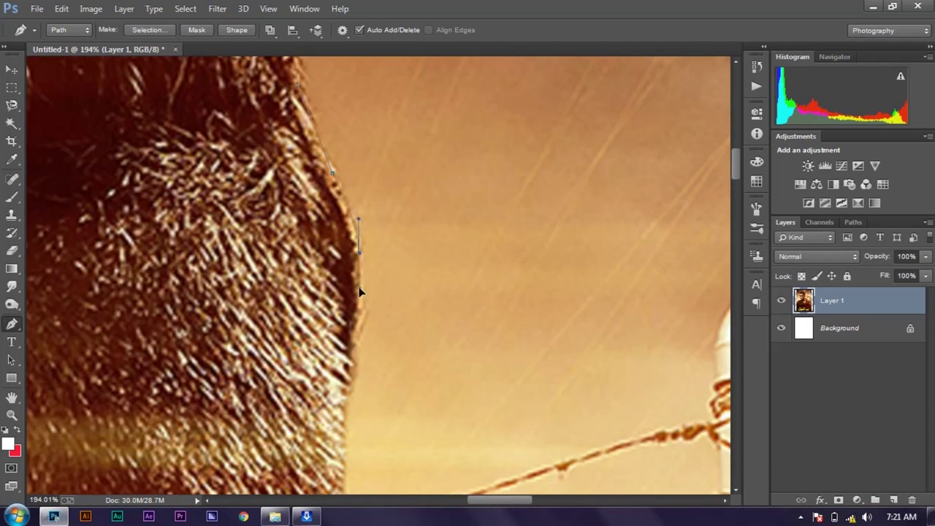
{"action": "scroll", "coordinate": [359, 292], "scroll_direction": "down", "scroll_amount": 3}
- Extend the path past the ear, down the neck and along the shoulder and strap outline
{"action": "left_click", "coordinate": [323, 428]}
{"action": "scroll", "coordinate": [324, 428], "scroll_direction": "down", "scroll_amount": 3}
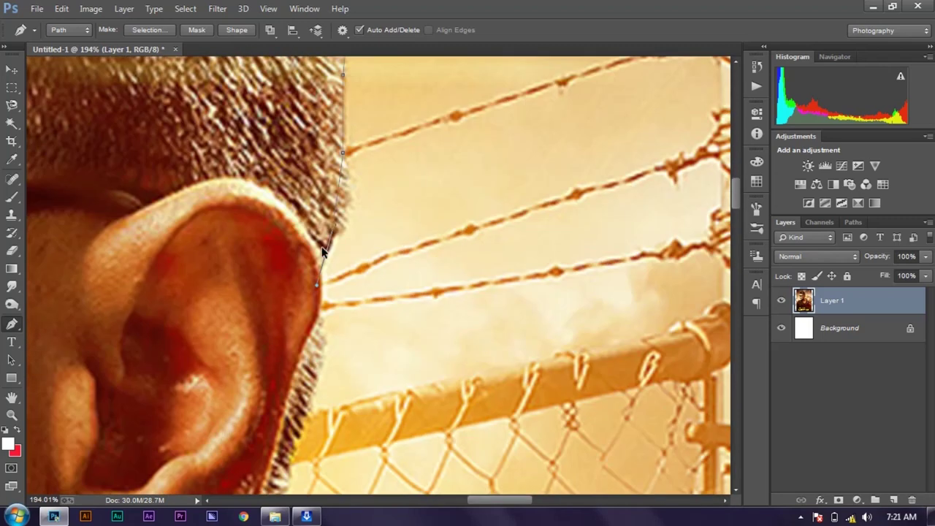
{"action": "scroll", "coordinate": [327, 265], "scroll_direction": "down", "scroll_amount": 5}
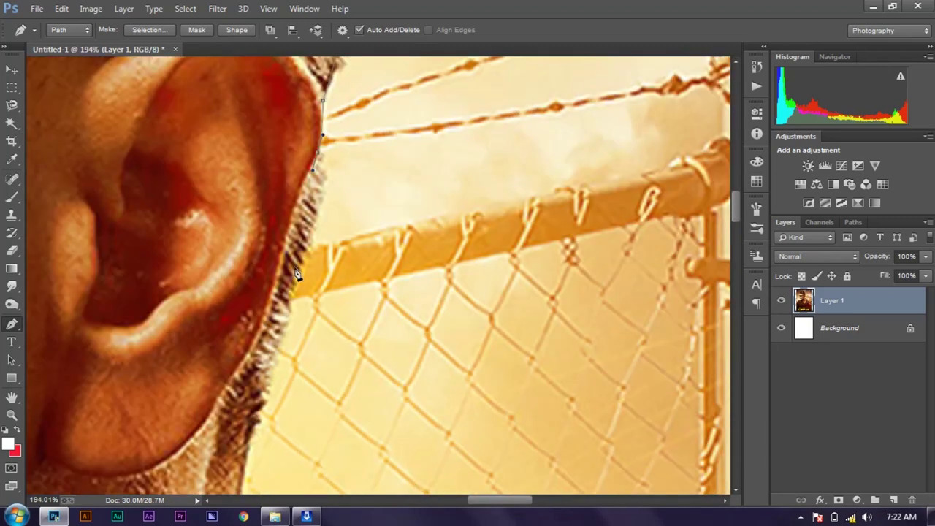
{"action": "left_click", "coordinate": [279, 314]}
{"action": "scroll", "coordinate": [279, 314], "scroll_direction": "down", "scroll_amount": 2}
{"action": "left_click", "coordinate": [267, 326]}
{"action": "scroll", "coordinate": [267, 327], "scroll_direction": "down", "scroll_amount": 3}
{"action": "left_click", "coordinate": [337, 416]}
{"action": "scroll", "coordinate": [338, 416], "scroll_direction": "down", "scroll_amount": 1}
{"action": "scroll", "coordinate": [338, 417], "scroll_direction": "right", "scroll_amount": 2}
{"action": "left_click", "coordinate": [305, 337]}
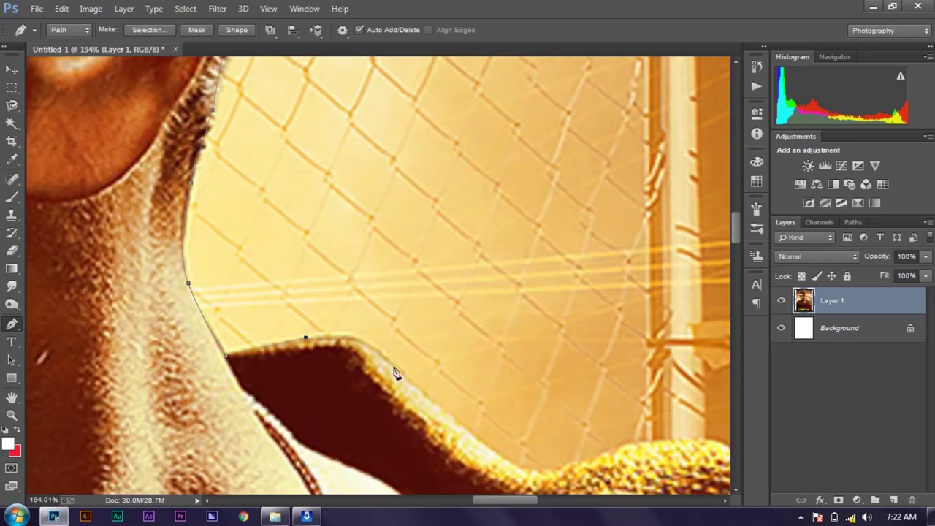
{"action": "left_click", "coordinate": [493, 453]}
{"action": "scroll", "coordinate": [493, 452], "scroll_direction": "down", "scroll_amount": 5}
{"action": "scroll", "coordinate": [493, 452], "scroll_direction": "right", "scroll_amount": 6}
{"action": "left_click_drag", "start_coordinate": [315, 268], "coordinate": [368, 257]}
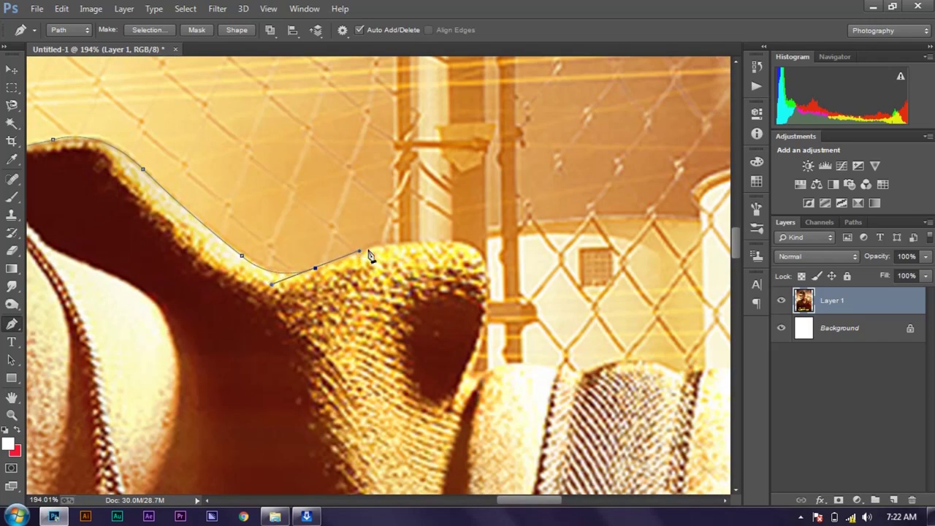
{"action": "left_click", "coordinate": [482, 374]}
{"action": "scroll", "coordinate": [482, 374], "scroll_direction": "down", "scroll_amount": 2}
{"action": "scroll", "coordinate": [482, 374], "scroll_direction": "right", "scroll_amount": 4}
{"action": "left_click_drag", "start_coordinate": [435, 298], "coordinate": [460, 313]}
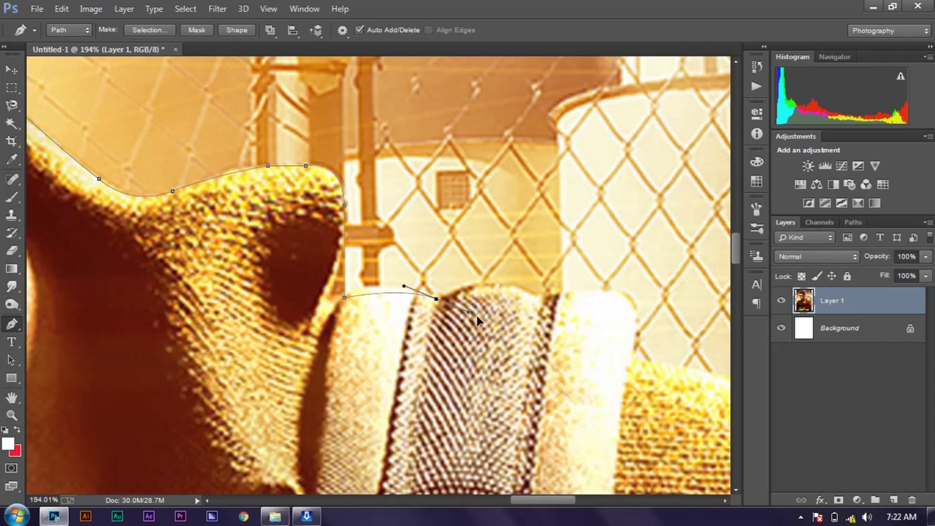
{"action": "left_click", "coordinate": [435, 305]}
{"action": "scroll", "coordinate": [435, 306], "scroll_direction": "right", "scroll_amount": 5}
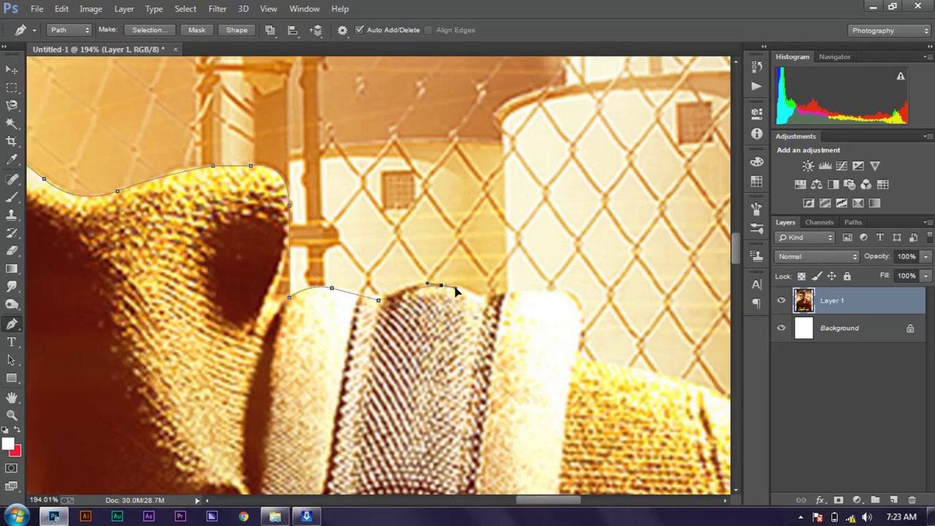
{"action": "scroll", "coordinate": [438, 329], "scroll_direction": "down", "scroll_amount": 4}
{"action": "scroll", "coordinate": [438, 329], "scroll_direction": "right", "scroll_amount": 3}
{"action": "left_click", "coordinate": [447, 340]}
{"action": "scroll", "coordinate": [446, 341], "scroll_direction": "down", "scroll_amount": 5}
{"action": "scroll", "coordinate": [428, 344], "scroll_direction": "right", "scroll_amount": 4}
{"action": "scroll", "coordinate": [411, 324], "scroll_direction": "down", "scroll_amount": 4}
{"action": "scroll", "coordinate": [438, 322], "scroll_direction": "down", "scroll_amount": 4}
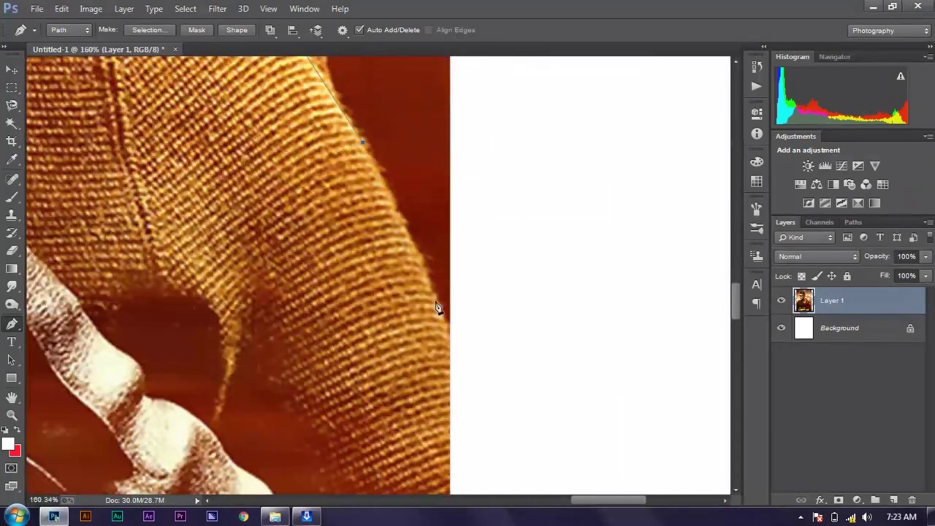
{"action": "scroll", "coordinate": [449, 340], "scroll_direction": "down", "scroll_amount": 4}
{"action": "scroll", "coordinate": [389, 360], "scroll_direction": "down", "scroll_amount": 5}
{"action": "scroll", "coordinate": [389, 360], "scroll_direction": "left", "scroll_amount": 5}
- Close the path along the image's left edge and choose Make Selection
{"action": "left_click", "coordinate": [119, 263]}
{"action": "scroll", "coordinate": [119, 263], "scroll_direction": "up", "scroll_amount": 3}
{"action": "left_click", "coordinate": [207, 261]}
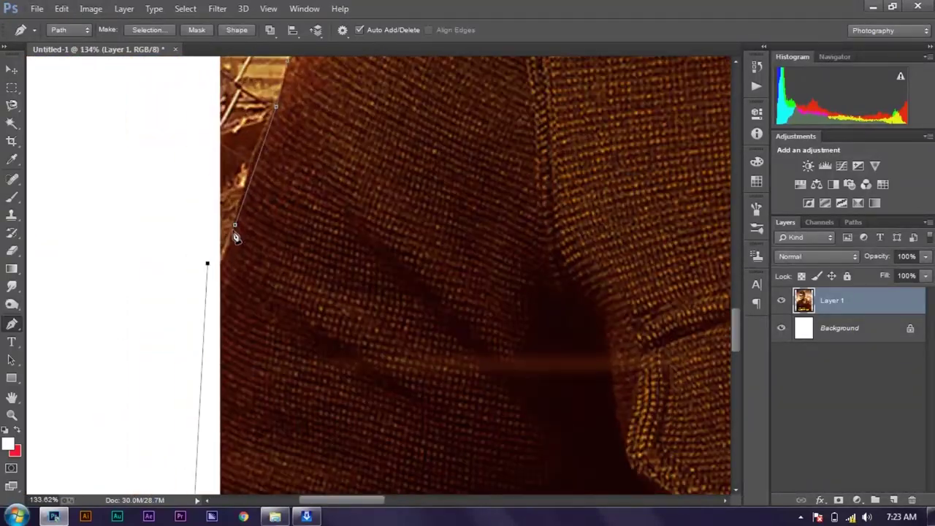
{"action": "scroll", "coordinate": [236, 234], "scroll_direction": "down", "scroll_amount": 3}
{"action": "scroll", "coordinate": [292, 278], "scroll_direction": "down", "scroll_amount": 2}
{"action": "right_click", "coordinate": [833, 300]}
{"action": "left_click", "coordinate": [147, 30]}
- Confirm the selection, copy the man onto Layer 2 and enlarge it to about 120%
{"action": "left_click", "coordinate": [538, 144]}
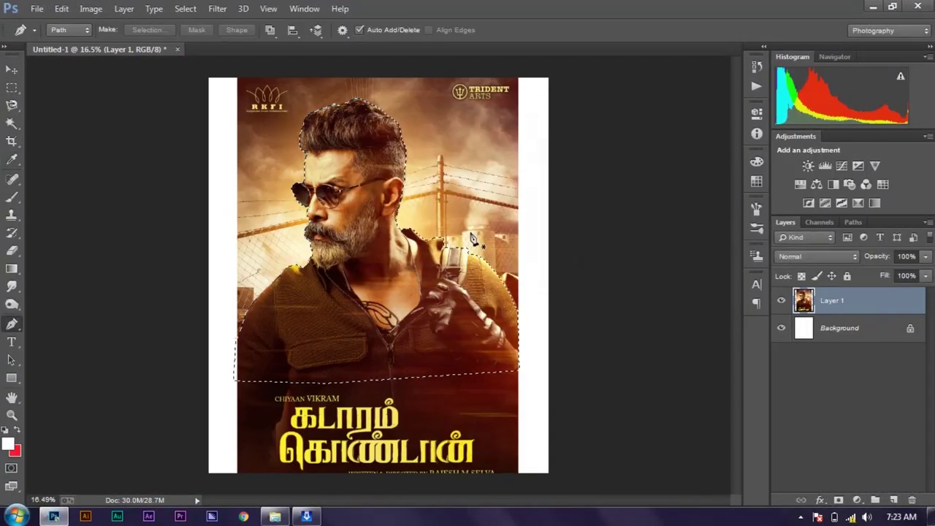
{"action": "scroll", "coordinate": [349, 387], "scroll_direction": "up", "scroll_amount": 2}
{"action": "scroll", "coordinate": [350, 387], "scroll_direction": "down", "scroll_amount": 1}
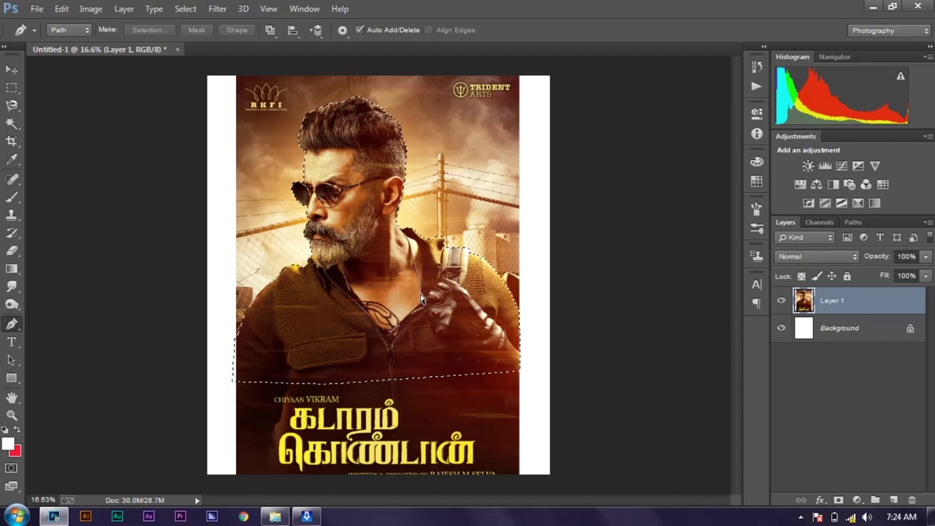
{"action": "key", "text": "ctrl+j"}
{"action": "key", "text": "ctrl+t"}
{"action": "left_click_drag", "start_coordinate": [534, 392], "coordinate": [555, 461]}
{"action": "left_click_drag", "start_coordinate": [431, 352], "coordinate": [435, 345]}
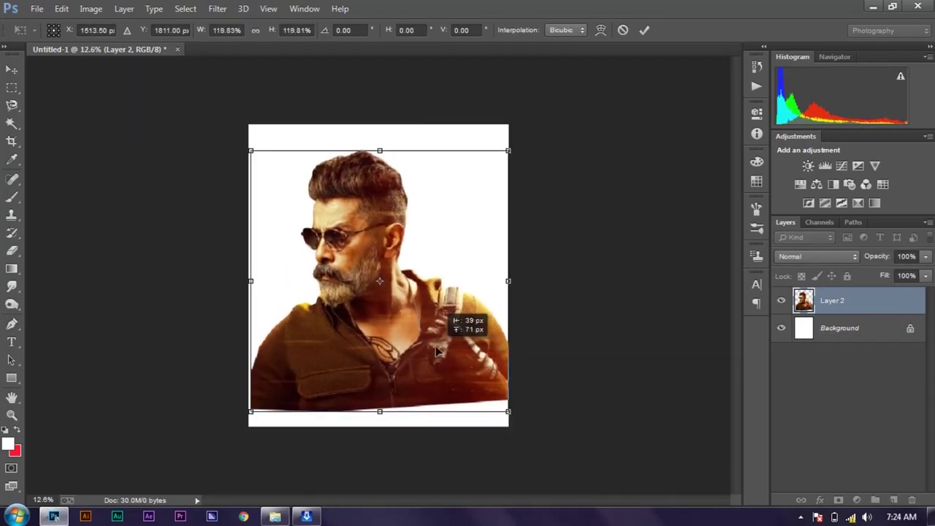
{"action": "key", "text": "Return"}
- Shrink the man layer slightly and reposition it on the canvas
{"action": "scroll", "coordinate": [365, 277], "scroll_direction": "up", "scroll_amount": 2}
{"action": "scroll", "coordinate": [394, 263], "scroll_direction": "up", "scroll_amount": 1}
{"action": "scroll", "coordinate": [380, 249], "scroll_direction": "down", "scroll_amount": 2}
{"action": "scroll", "coordinate": [371, 231], "scroll_direction": "up", "scroll_amount": 1}
{"action": "scroll", "coordinate": [371, 231], "scroll_direction": "down", "scroll_amount": 1}
{"action": "scroll", "coordinate": [371, 231], "scroll_direction": "down", "scroll_amount": 1}
{"action": "key", "text": "ctrl+t"}
{"action": "left_click_drag", "start_coordinate": [516, 417], "coordinate": [501, 397]}
{"action": "left_click", "coordinate": [645, 27]}
{"action": "left_click_drag", "start_coordinate": [373, 354], "coordinate": [381, 364]}
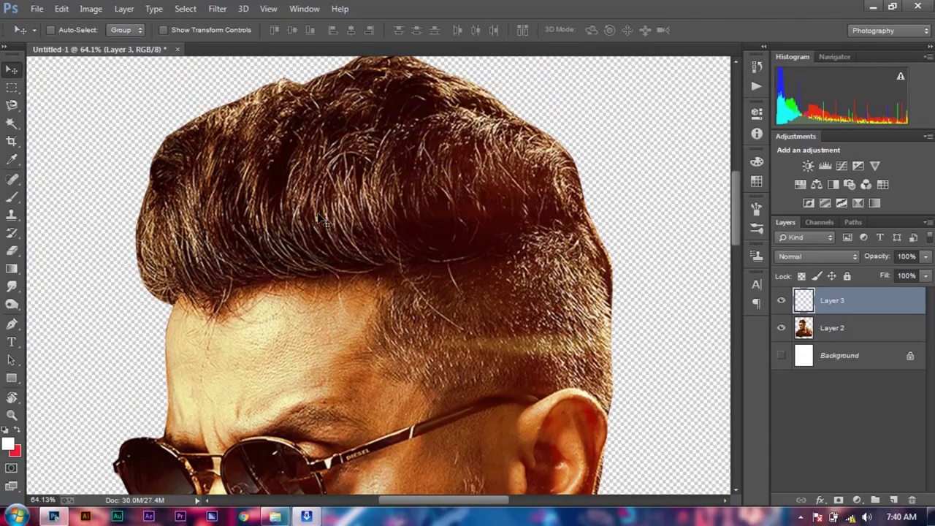
- Try a Smudge stroke through the middle of the hair, then undo it
{"action": "scroll", "coordinate": [318, 217], "scroll_direction": "up", "scroll_amount": 2}
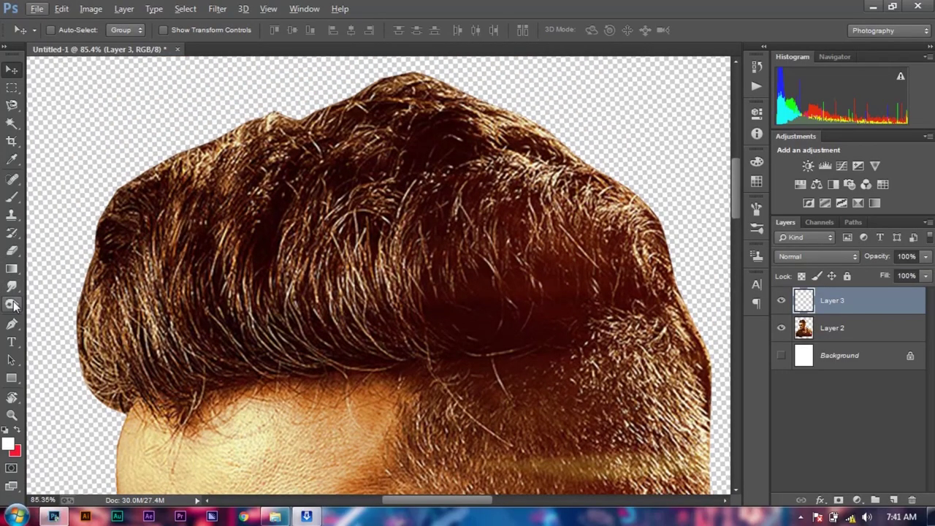
{"action": "left_click", "coordinate": [12, 290]}
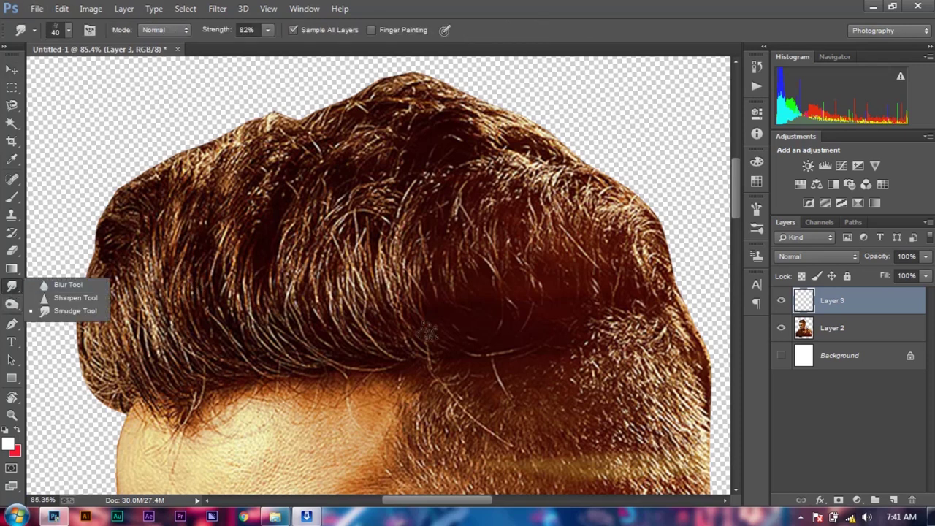
{"action": "scroll", "coordinate": [429, 332], "scroll_direction": "up", "scroll_amount": 1}
{"action": "left_click_drag", "start_coordinate": [447, 347], "coordinate": [435, 168]}
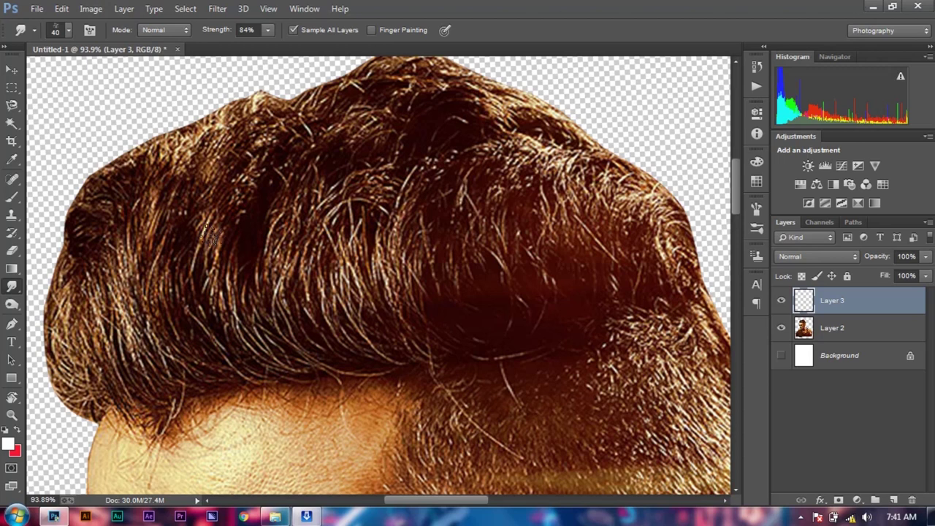
{"action": "scroll", "coordinate": [155, 369], "scroll_direction": "left", "scroll_amount": 3}
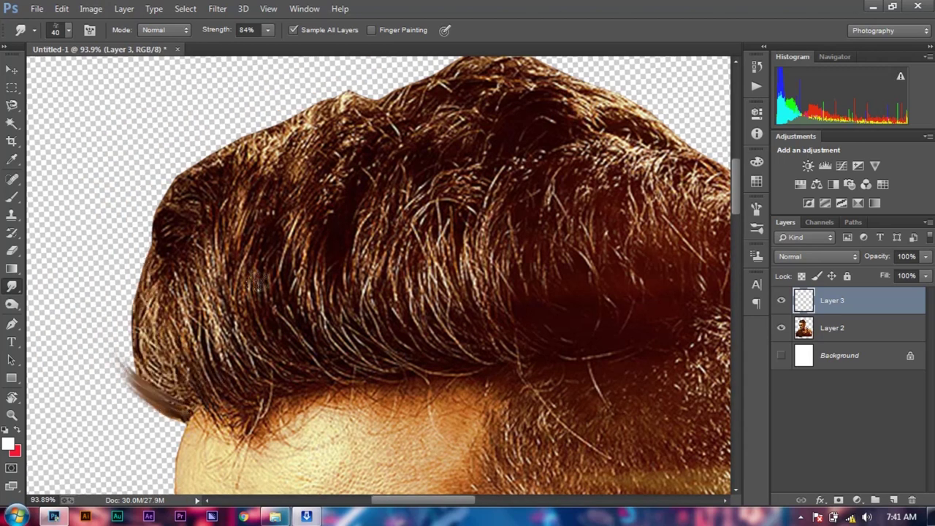
{"action": "key", "text": "ctrl+z"}
- With a 50 px smudge brush, smudge strands along the hair's left edge
{"action": "right_click", "coordinate": [241, 286]}
{"action": "left_click", "coordinate": [259, 432]}
{"action": "double_click", "coordinate": [369, 440]}
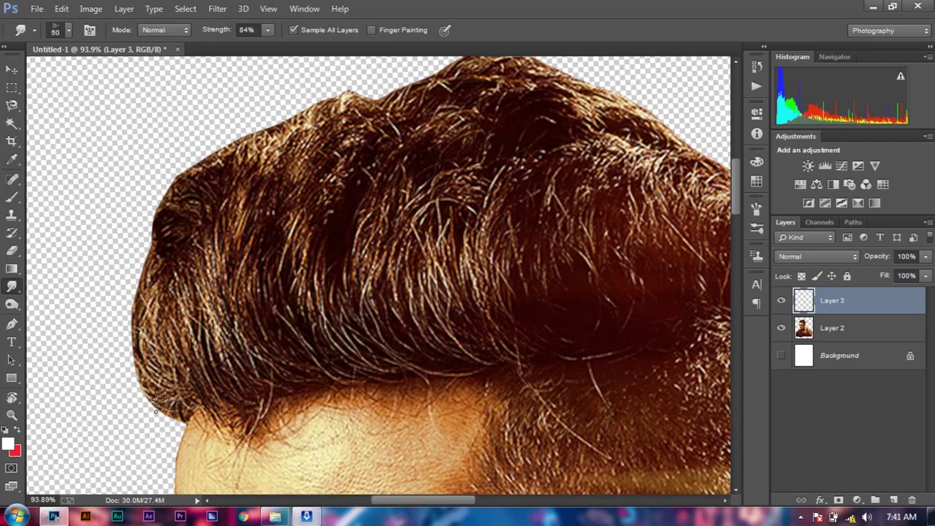
{"action": "scroll", "coordinate": [211, 358], "scroll_direction": "up", "scroll_amount": 3}
{"action": "left_click_drag", "start_coordinate": [182, 219], "coordinate": [249, 358]}
{"action": "scroll", "coordinate": [248, 362], "scroll_direction": "down", "scroll_amount": 3}
{"action": "left_click_drag", "start_coordinate": [344, 306], "coordinate": [314, 132]}
{"action": "scroll", "coordinate": [343, 361], "scroll_direction": "up", "scroll_amount": 2}
- With a 34 px brush, pull left-edge strands outward and blend toward the nape
{"action": "right_click", "coordinate": [310, 205]}
{"action": "double_click", "coordinate": [329, 350]}
{"action": "left_click_drag", "start_coordinate": [244, 373], "coordinate": [160, 198]}
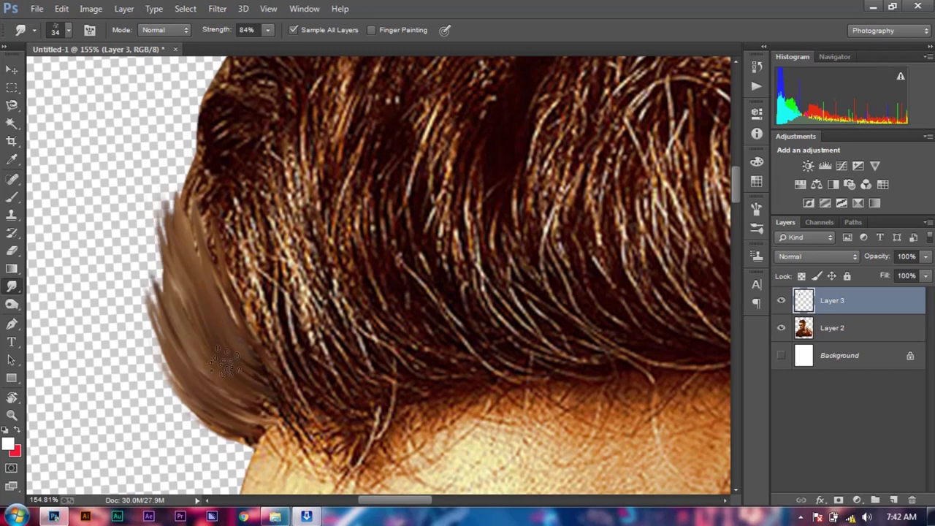
{"action": "scroll", "coordinate": [209, 350], "scroll_direction": "down", "scroll_amount": 3}
{"action": "scroll", "coordinate": [292, 292], "scroll_direction": "up", "scroll_amount": 3}
{"action": "mouse_move", "coordinate": [248, 153]}
{"action": "left_mouse_down"}
{"action": "mouse_move", "coordinate": [360, 337]}
{"action": "mouse_move", "coordinate": [307, 168]}
{"action": "mouse_move", "coordinate": [453, 307]}
{"action": "left_mouse_up"}
{"action": "left_click_drag", "start_coordinate": [292, 146], "coordinate": [380, 351]}
{"action": "left_click_drag", "start_coordinate": [277, 365], "coordinate": [186, 182]}
- Blend more strands on the left and middle of the hair into soft brown
{"action": "scroll", "coordinate": [220, 255], "scroll_direction": "up", "scroll_amount": 3}
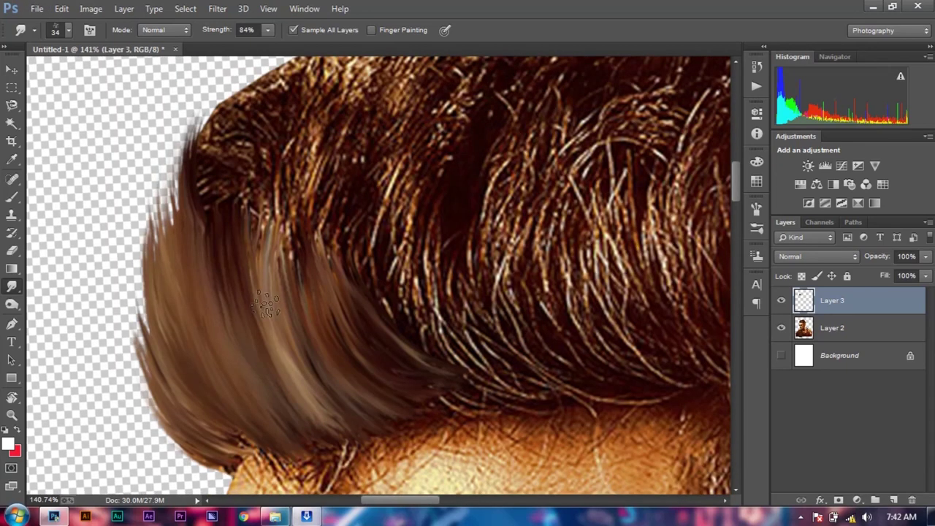
{"action": "scroll", "coordinate": [219, 255], "scroll_direction": "up", "scroll_amount": 2}
{"action": "mouse_move", "coordinate": [285, 365]}
{"action": "left_mouse_down"}
{"action": "mouse_move", "coordinate": [311, 186]}
{"action": "mouse_move", "coordinate": [334, 356]}
{"action": "left_mouse_up"}
{"action": "scroll", "coordinate": [334, 356], "scroll_direction": "down", "scroll_amount": 2}
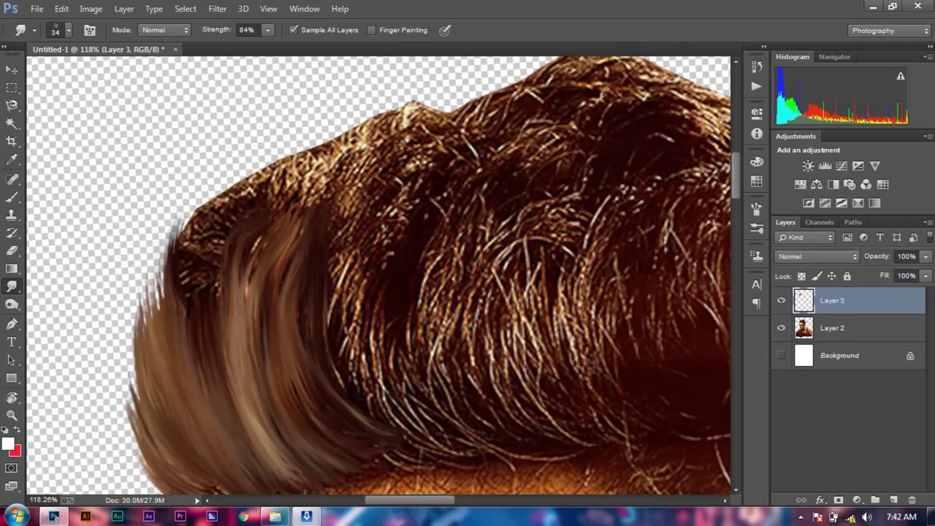
{"action": "scroll", "coordinate": [303, 302], "scroll_direction": "up", "scroll_amount": 2}
{"action": "scroll", "coordinate": [303, 303], "scroll_direction": "down", "scroll_amount": 2}
{"action": "scroll", "coordinate": [197, 315], "scroll_direction": "down", "scroll_amount": 1}
{"action": "scroll", "coordinate": [198, 315], "scroll_direction": "up", "scroll_amount": 2}
{"action": "left_click_drag", "start_coordinate": [292, 431], "coordinate": [205, 300]}
{"action": "left_click_drag", "start_coordinate": [263, 394], "coordinate": [154, 175]}
{"action": "scroll", "coordinate": [219, 292], "scroll_direction": "down", "scroll_amount": 2}
{"action": "scroll", "coordinate": [329, 256], "scroll_direction": "up", "scroll_amount": 2}
- Sweep the front hair strands into smooth blended strokes
{"action": "left_click_drag", "start_coordinate": [322, 306], "coordinate": [333, 181]}
{"action": "left_click_drag", "start_coordinate": [328, 214], "coordinate": [262, 322]}
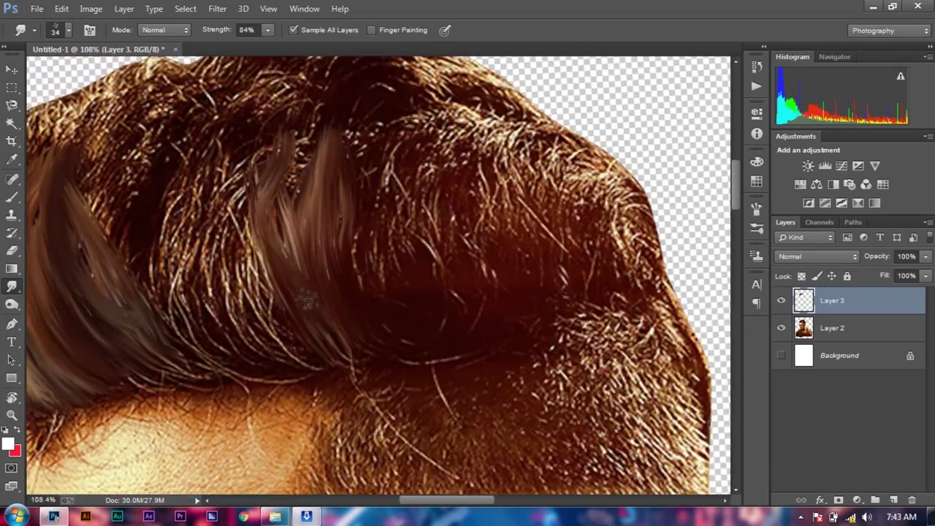
{"action": "scroll", "coordinate": [329, 256], "scroll_direction": "left", "scroll_amount": 2}
{"action": "left_click_drag", "start_coordinate": [369, 299], "coordinate": [344, 154]}
{"action": "mouse_move", "coordinate": [248, 212]}
{"action": "left_mouse_down"}
{"action": "mouse_move", "coordinate": [321, 349]}
{"action": "mouse_move", "coordinate": [219, 204]}
{"action": "left_mouse_up"}
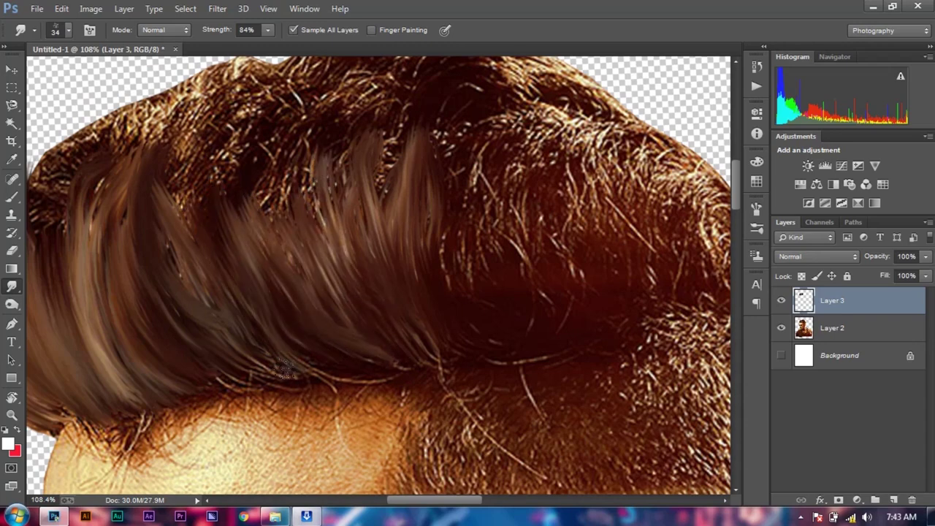
{"action": "scroll", "coordinate": [278, 307], "scroll_direction": "down", "scroll_amount": 2}
{"action": "scroll", "coordinate": [276, 309], "scroll_direction": "up", "scroll_amount": 2}
- Blend the centre hair strands and sweep them toward the upper right
{"action": "mouse_move", "coordinate": [306, 118]}
{"action": "left_mouse_down"}
{"action": "mouse_move", "coordinate": [411, 282]}
{"action": "mouse_move", "coordinate": [396, 209]}
{"action": "left_mouse_up"}
{"action": "scroll", "coordinate": [424, 241], "scroll_direction": "down", "scroll_amount": 1}
{"action": "left_click_drag", "start_coordinate": [438, 102], "coordinate": [478, 261]}
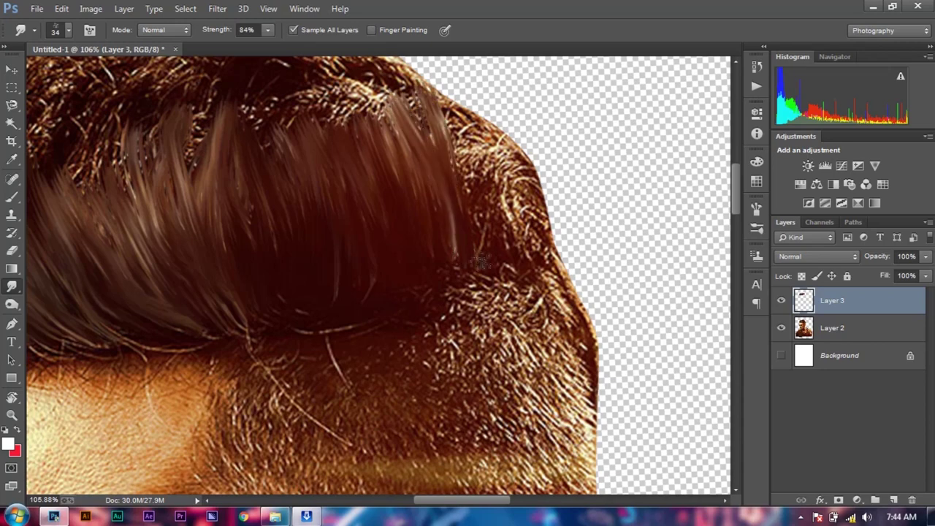
{"action": "left_click_drag", "start_coordinate": [475, 102], "coordinate": [515, 287]}
{"action": "scroll", "coordinate": [529, 250], "scroll_direction": "down", "scroll_amount": 2}
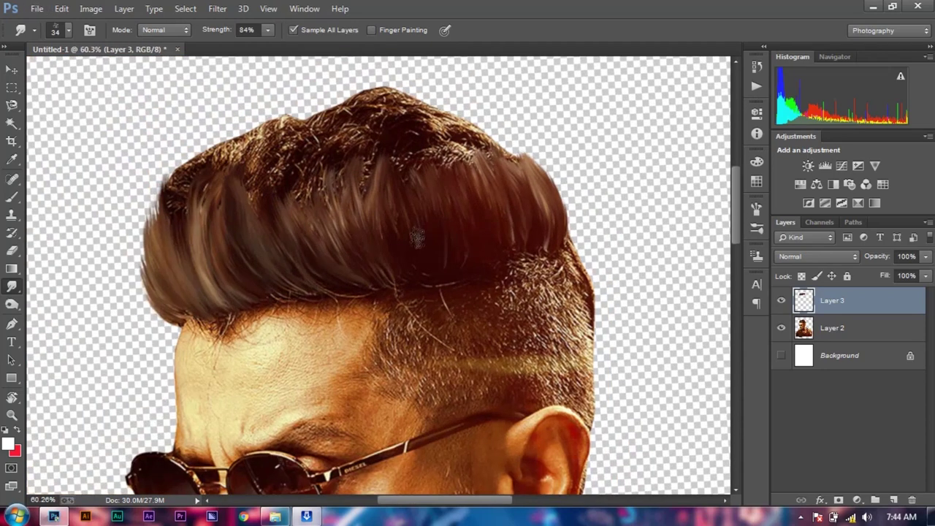
- Zoom and pan around the hair to inspect the smudged front and top strands
{"action": "scroll", "coordinate": [419, 234], "scroll_direction": "up", "scroll_amount": 3}
{"action": "scroll", "coordinate": [594, 235], "scroll_direction": "up", "scroll_amount": 2}
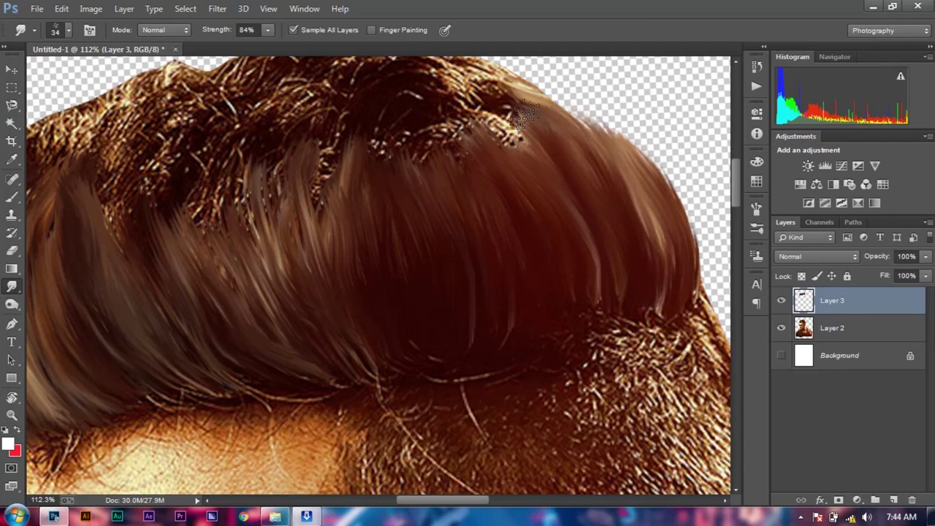
{"action": "scroll", "coordinate": [465, 154], "scroll_direction": "down", "scroll_amount": 1}
{"action": "scroll", "coordinate": [399, 243], "scroll_direction": "down", "scroll_amount": 3}
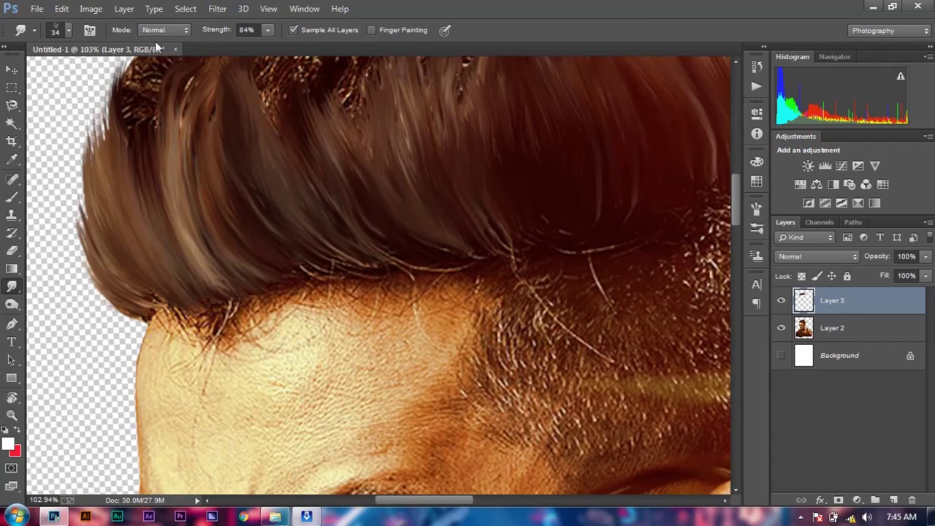
{"action": "scroll", "coordinate": [303, 212], "scroll_direction": "down", "scroll_amount": 5}
{"action": "scroll", "coordinate": [351, 241], "scroll_direction": "up", "scroll_amount": 5}
{"action": "scroll", "coordinate": [409, 270], "scroll_direction": "up", "scroll_amount": 2}
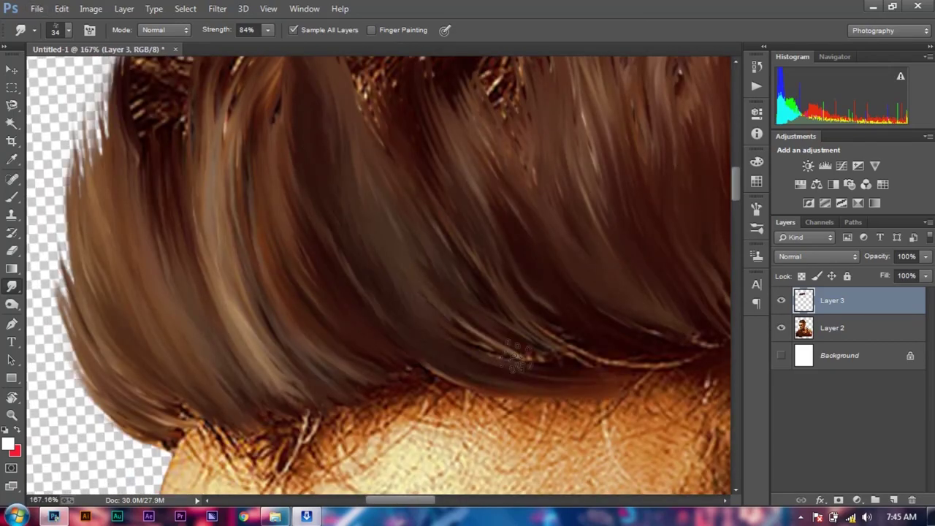
{"action": "scroll", "coordinate": [445, 359], "scroll_direction": "up", "scroll_amount": 1}
{"action": "scroll", "coordinate": [438, 292], "scroll_direction": "down", "scroll_amount": 3}
{"action": "scroll", "coordinate": [474, 238], "scroll_direction": "up", "scroll_amount": 4}
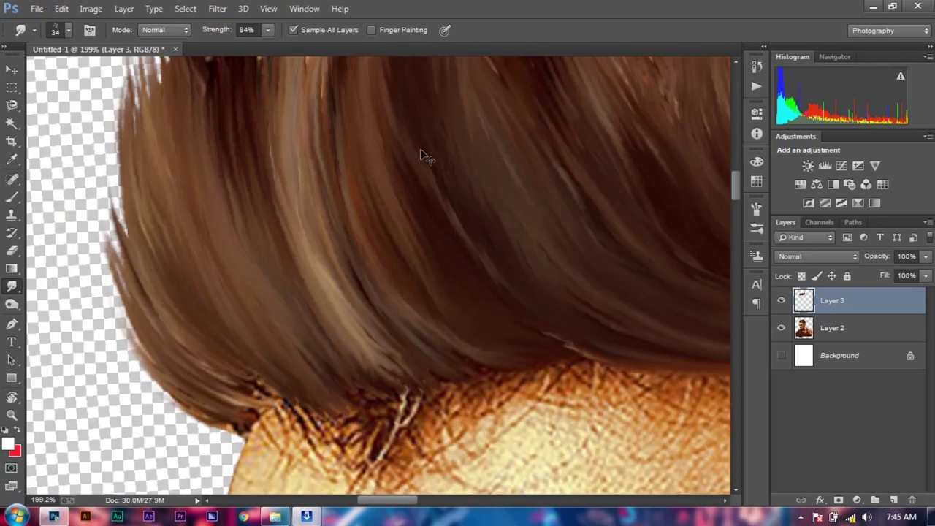
{"action": "scroll", "coordinate": [468, 358], "scroll_direction": "left", "scroll_amount": 2}
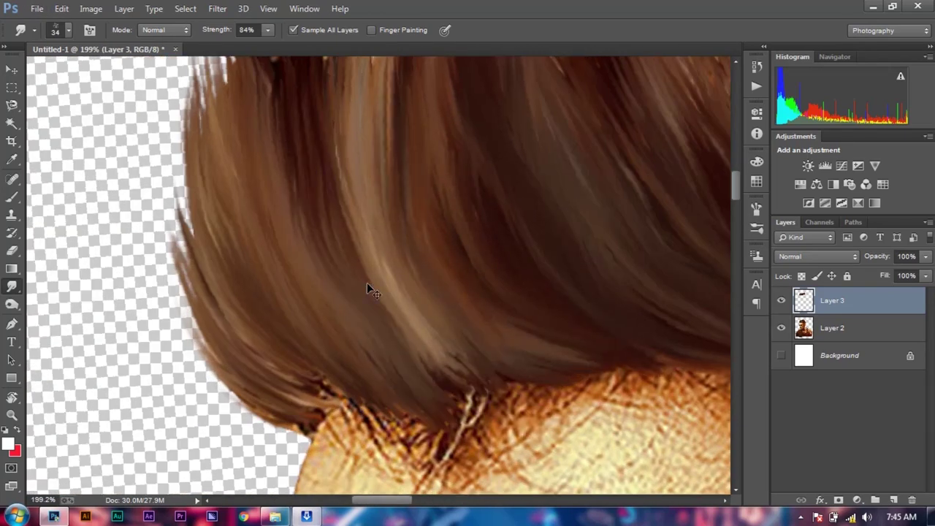
{"action": "scroll", "coordinate": [409, 328], "scroll_direction": "left", "scroll_amount": 2}
{"action": "scroll", "coordinate": [350, 190], "scroll_direction": "up", "scroll_amount": 1}
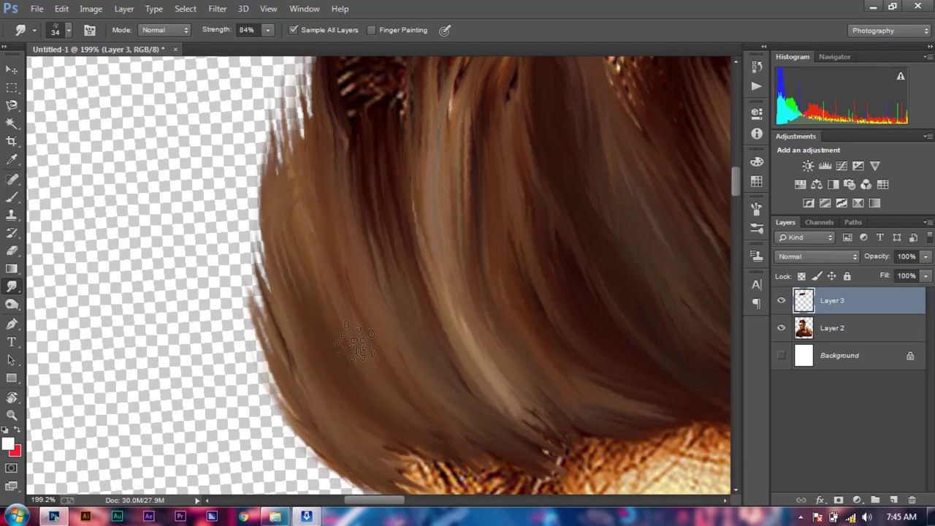
{"action": "scroll", "coordinate": [428, 261], "scroll_direction": "up", "scroll_amount": 1}
{"action": "scroll", "coordinate": [310, 132], "scroll_direction": "down", "scroll_amount": 1}
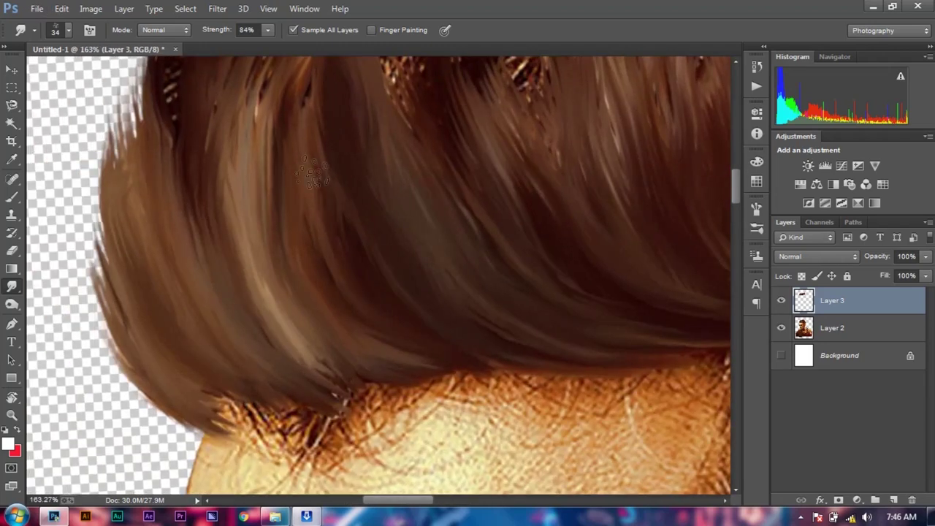
{"action": "scroll", "coordinate": [329, 117], "scroll_direction": "up", "scroll_amount": 1}
{"action": "scroll", "coordinate": [367, 157], "scroll_direction": "right", "scroll_amount": 1}
{"action": "scroll", "coordinate": [483, 327], "scroll_direction": "right", "scroll_amount": 1}
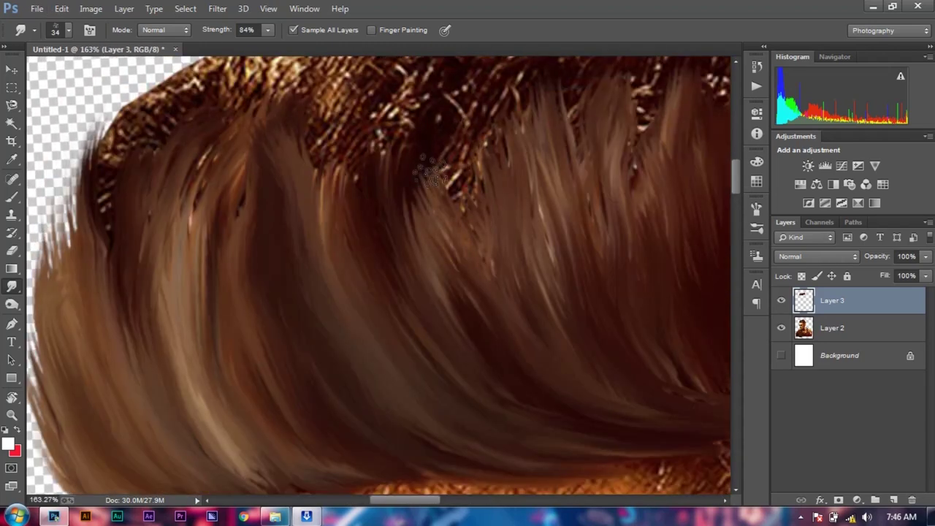
{"action": "scroll", "coordinate": [547, 350], "scroll_direction": "right", "scroll_amount": 1}
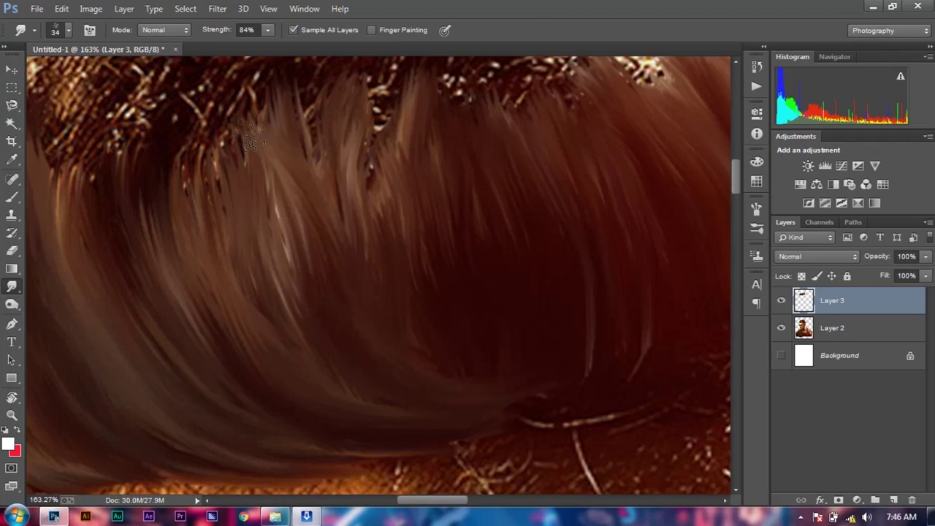
{"action": "scroll", "coordinate": [312, 350], "scroll_direction": "down", "scroll_amount": 1}
{"action": "scroll", "coordinate": [382, 215], "scroll_direction": "down", "scroll_amount": 1}
{"action": "scroll", "coordinate": [448, 105], "scroll_direction": "up", "scroll_amount": 3}
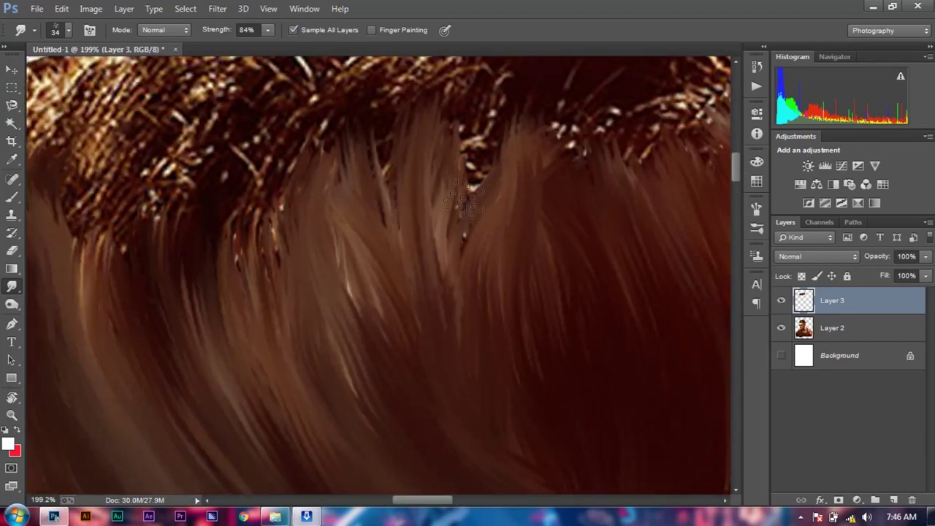
{"action": "scroll", "coordinate": [371, 113], "scroll_direction": "down", "scroll_amount": 2}
{"action": "scroll", "coordinate": [370, 358], "scroll_direction": "up", "scroll_amount": 1}
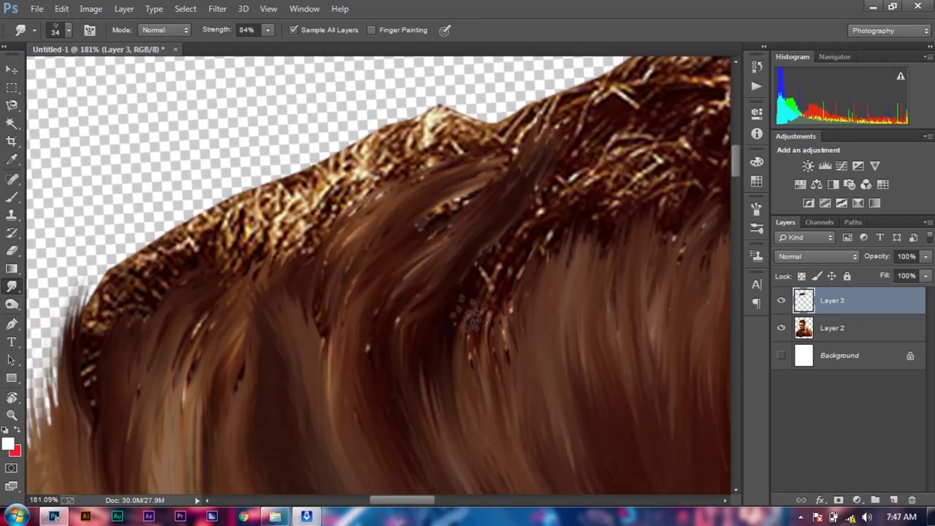
{"action": "scroll", "coordinate": [471, 314], "scroll_direction": "left", "scroll_amount": 2}
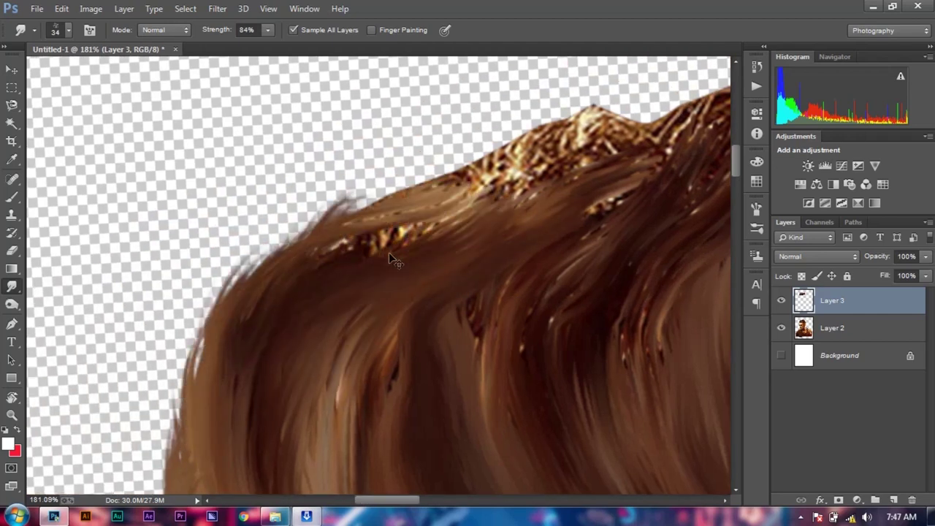
{"action": "scroll", "coordinate": [413, 288], "scroll_direction": "down", "scroll_amount": 4}
{"action": "scroll", "coordinate": [399, 239], "scroll_direction": "up", "scroll_amount": 3}
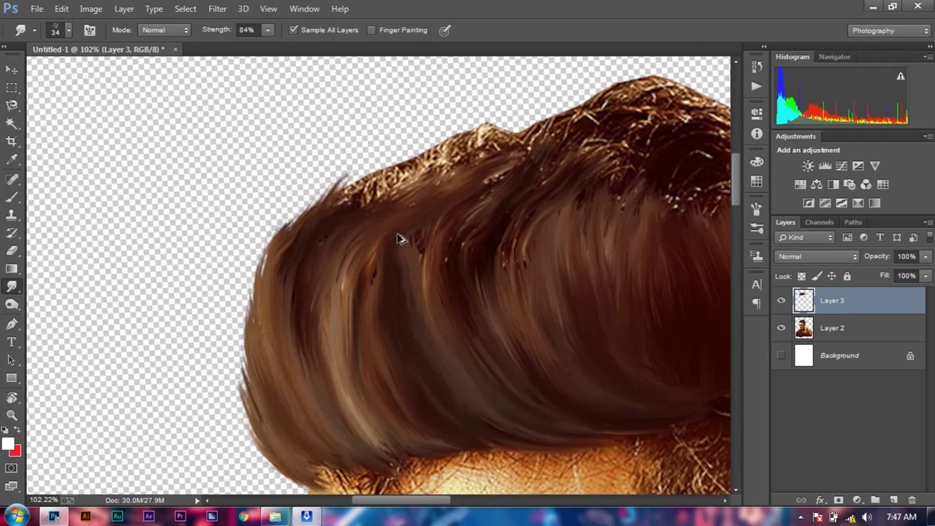
{"action": "scroll", "coordinate": [398, 239], "scroll_direction": "up", "scroll_amount": 2}
{"action": "scroll", "coordinate": [290, 309], "scroll_direction": "up", "scroll_amount": 1}
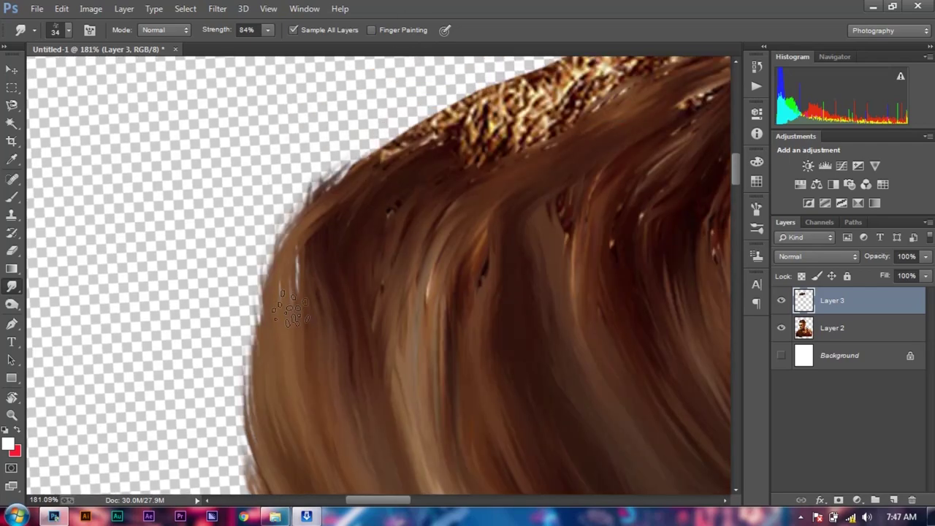
- Smooth the hair's right edge into brown strands
{"action": "scroll", "coordinate": [291, 309], "scroll_direction": "down", "scroll_amount": 1}
{"action": "scroll", "coordinate": [314, 241], "scroll_direction": "down", "scroll_amount": 1}
{"action": "scroll", "coordinate": [346, 182], "scroll_direction": "up", "scroll_amount": 1}
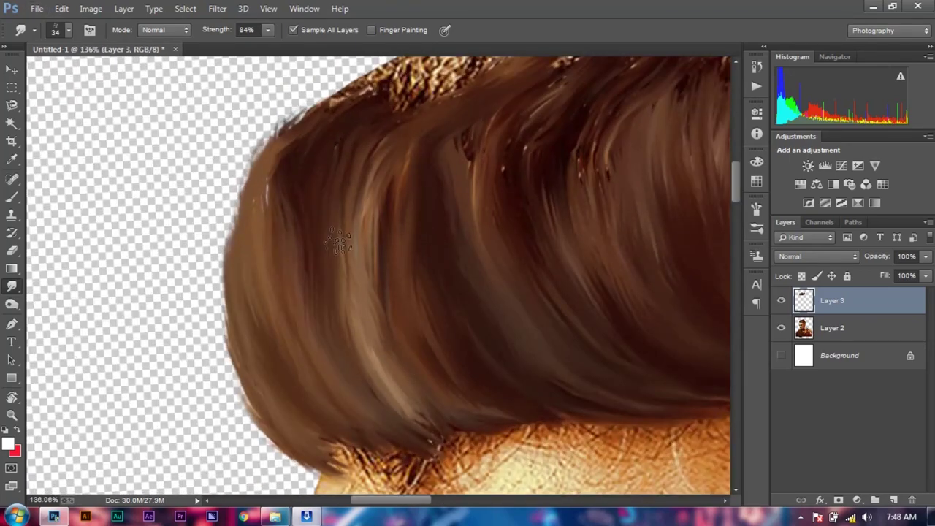
{"action": "scroll", "coordinate": [339, 241], "scroll_direction": "down", "scroll_amount": 1}
{"action": "scroll", "coordinate": [336, 244], "scroll_direction": "up", "scroll_amount": 2}
{"action": "scroll", "coordinate": [332, 245], "scroll_direction": "down", "scroll_amount": 1}
{"action": "scroll", "coordinate": [326, 247], "scroll_direction": "down", "scroll_amount": 1}
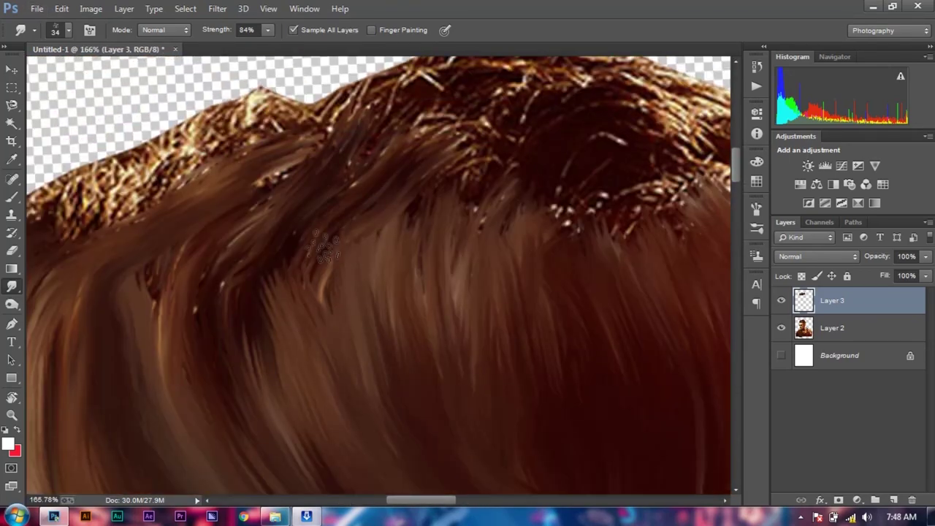
{"action": "scroll", "coordinate": [344, 234], "scroll_direction": "down", "scroll_amount": 1}
{"action": "scroll", "coordinate": [373, 212], "scroll_direction": "up", "scroll_amount": 1}
{"action": "scroll", "coordinate": [402, 190], "scroll_direction": "down", "scroll_amount": 1}
{"action": "scroll", "coordinate": [431, 168], "scroll_direction": "up", "scroll_amount": 1}
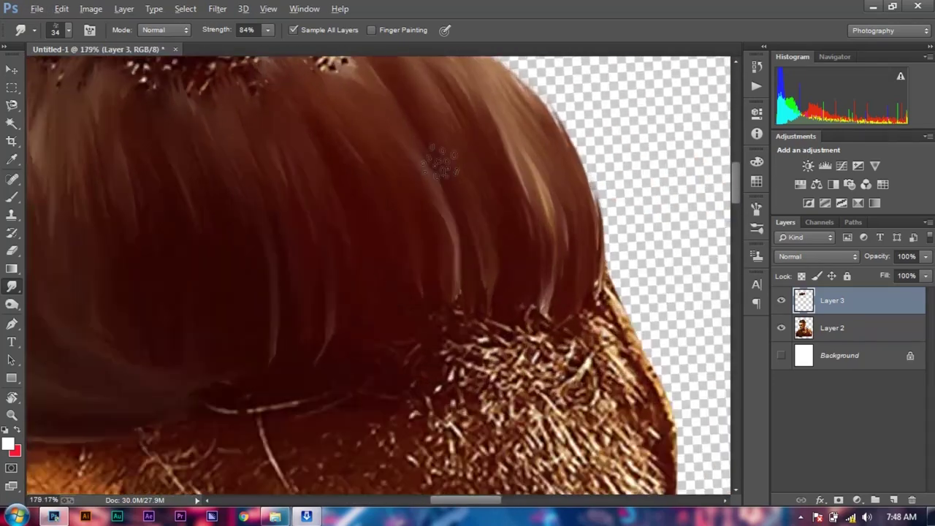
{"action": "left_click_drag", "start_coordinate": [540, 219], "coordinate": [577, 336]}
- Sweep the crown hair up and toward the upper right into flowing strands
{"action": "scroll", "coordinate": [409, 219], "scroll_direction": "up", "scroll_amount": 2}
{"action": "scroll", "coordinate": [391, 193], "scroll_direction": "up", "scroll_amount": 2}
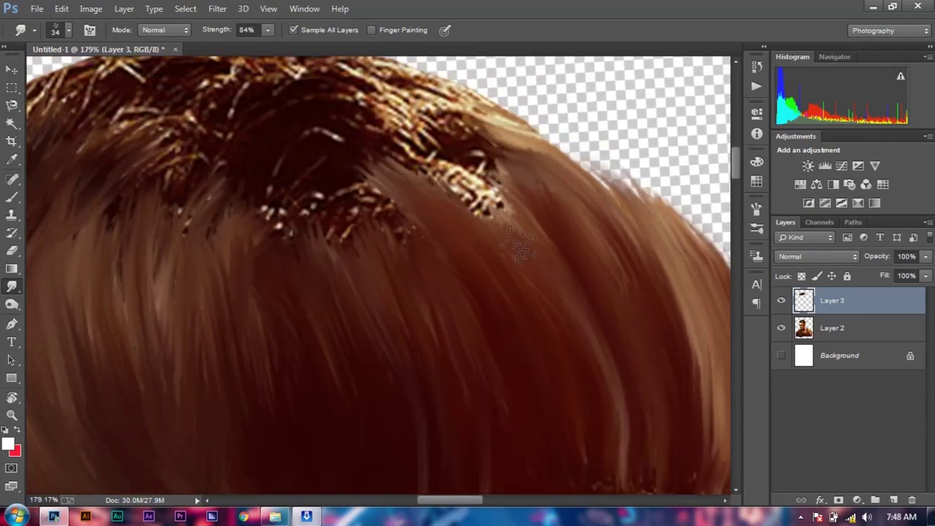
{"action": "scroll", "coordinate": [542, 114], "scroll_direction": "down", "scroll_amount": 1}
{"action": "scroll", "coordinate": [292, 219], "scroll_direction": "up", "scroll_amount": 1}
{"action": "left_click_drag", "start_coordinate": [409, 212], "coordinate": [512, 103]}
{"action": "left_click_drag", "start_coordinate": [431, 277], "coordinate": [628, 109]}
{"action": "left_click_drag", "start_coordinate": [526, 277], "coordinate": [617, 171]}
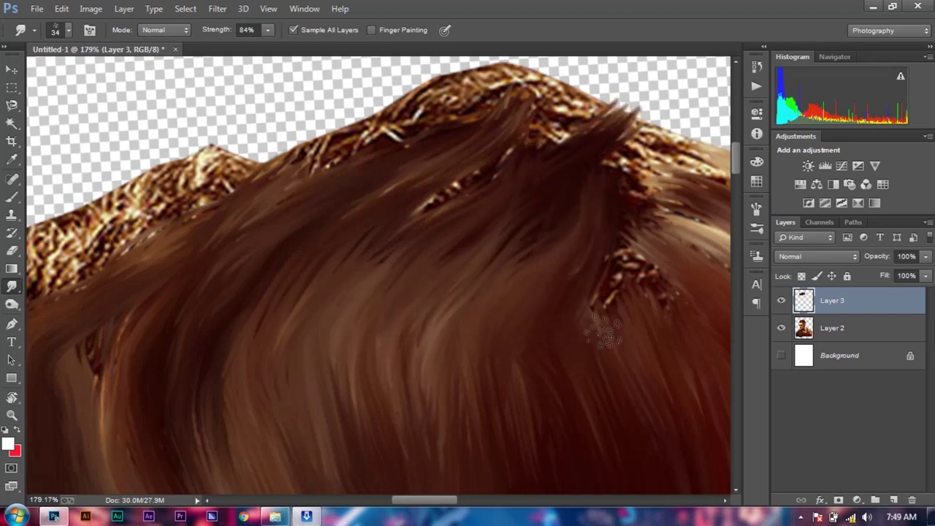
- Zoom in and out to review the smoothed upper outline of the hair
{"action": "scroll", "coordinate": [606, 322], "scroll_direction": "down", "scroll_amount": 3}
{"action": "scroll", "coordinate": [596, 210], "scroll_direction": "up", "scroll_amount": 2}
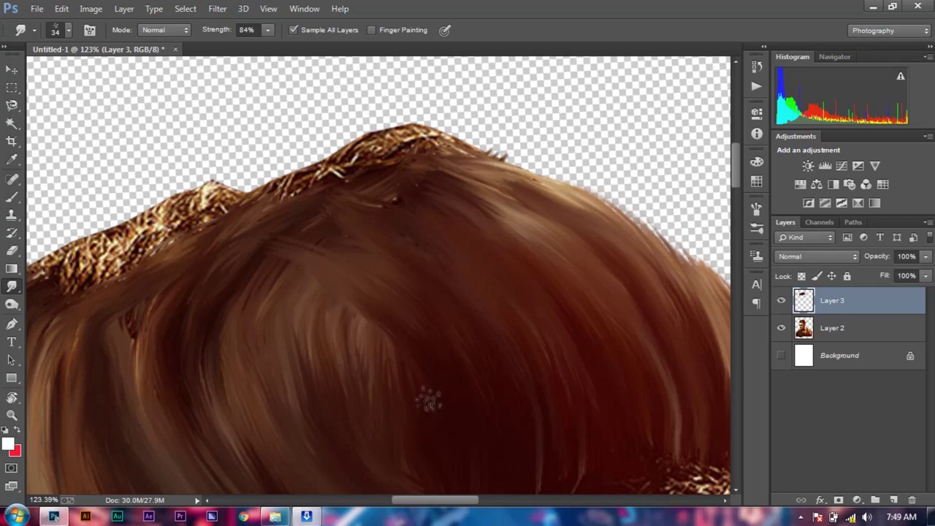
{"action": "scroll", "coordinate": [438, 423], "scroll_direction": "down", "scroll_amount": 1}
{"action": "scroll", "coordinate": [453, 424], "scroll_direction": "down", "scroll_amount": 1}
{"action": "scroll", "coordinate": [478, 426], "scroll_direction": "up", "scroll_amount": 2}
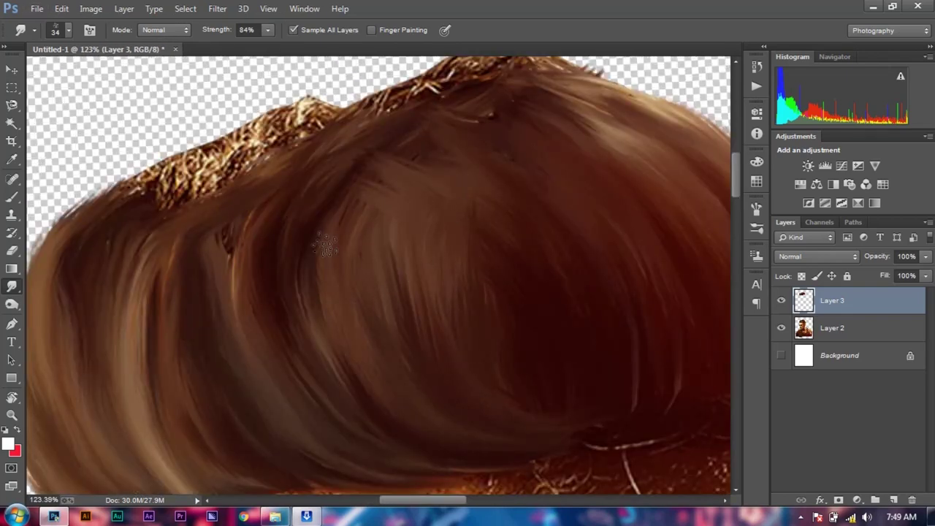
{"action": "scroll", "coordinate": [413, 417], "scroll_direction": "down", "scroll_amount": 3}
{"action": "scroll", "coordinate": [420, 176], "scroll_direction": "up", "scroll_amount": 3}
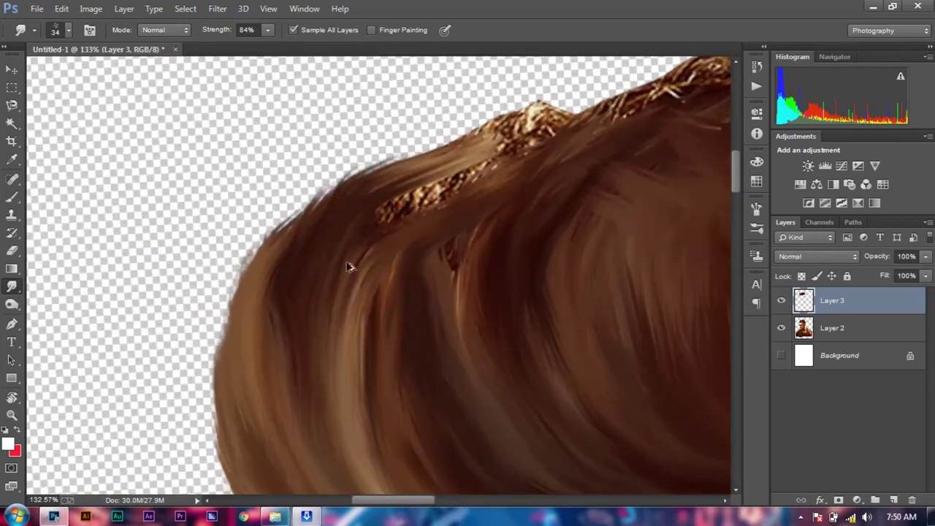
{"action": "scroll", "coordinate": [349, 263], "scroll_direction": "down", "scroll_amount": 1}
{"action": "scroll", "coordinate": [442, 151], "scroll_direction": "down", "scroll_amount": 1}
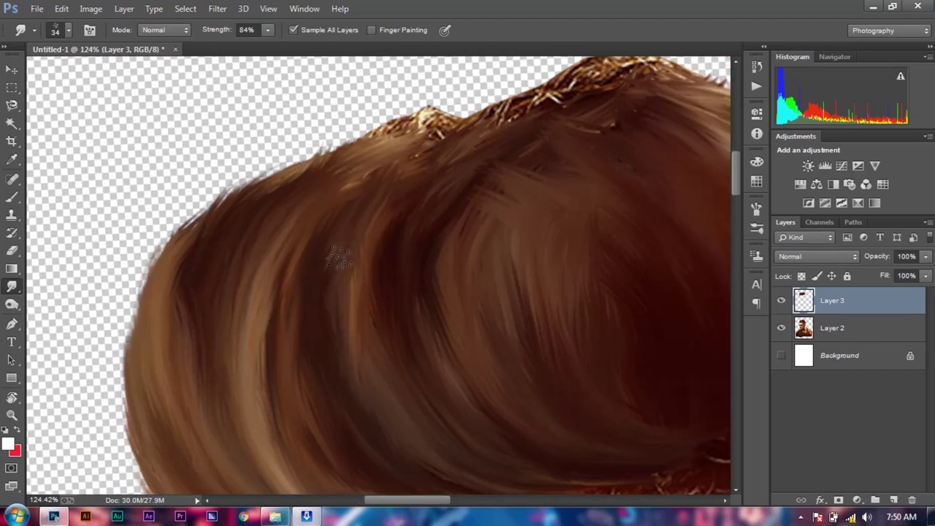
{"action": "scroll", "coordinate": [453, 183], "scroll_direction": "down", "scroll_amount": 3}
{"action": "scroll", "coordinate": [497, 220], "scroll_direction": "up", "scroll_amount": 3}
{"action": "scroll", "coordinate": [537, 252], "scroll_direction": "up", "scroll_amount": 4}
{"action": "scroll", "coordinate": [511, 252], "scroll_direction": "down", "scroll_amount": 2}
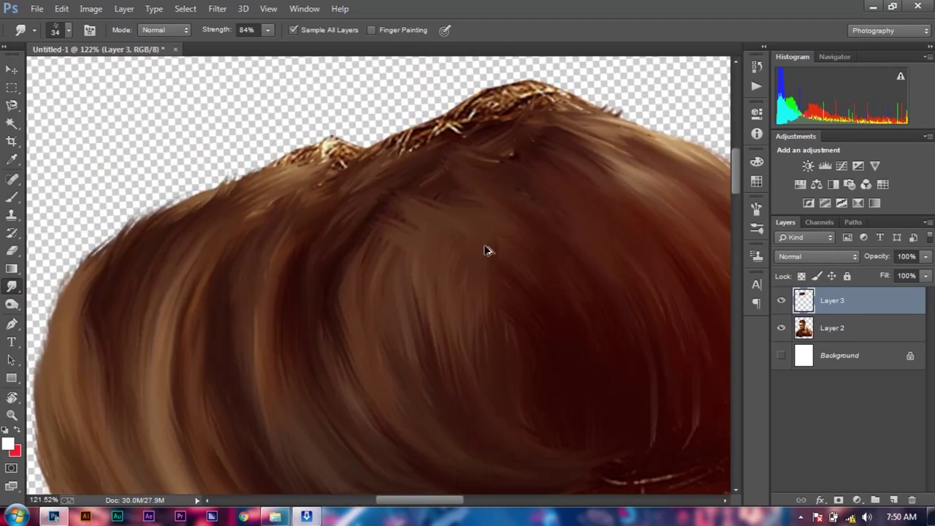
{"action": "scroll", "coordinate": [486, 251], "scroll_direction": "down", "scroll_amount": 1}
{"action": "scroll", "coordinate": [409, 219], "scroll_direction": "up", "scroll_amount": 3}
{"action": "scroll", "coordinate": [329, 212], "scroll_direction": "down", "scroll_amount": 1}
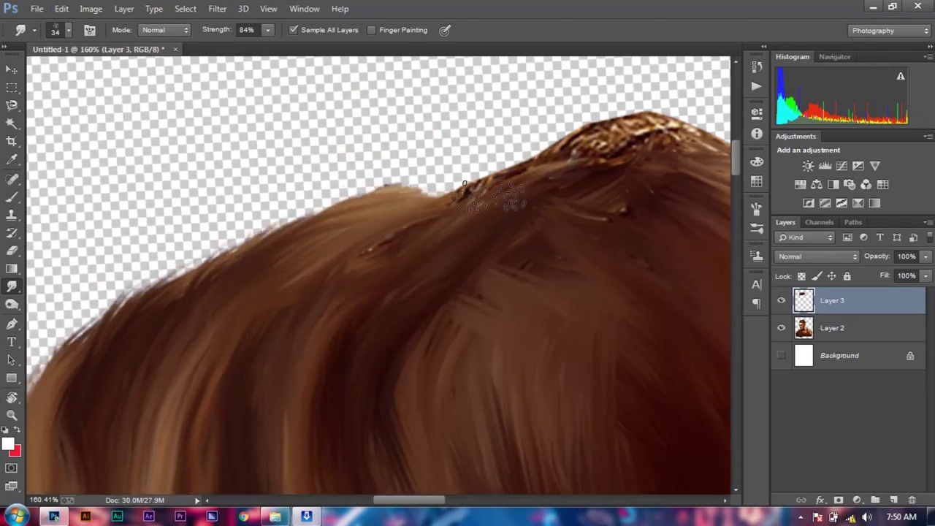
- Smooth the hair tips along the crown, briefly working on Layer 2, then smudging on Layer 3
{"action": "scroll", "coordinate": [336, 208], "scroll_direction": "down", "scroll_amount": 1}
{"action": "scroll", "coordinate": [343, 205], "scroll_direction": "down", "scroll_amount": 2}
{"action": "scroll", "coordinate": [350, 195], "scroll_direction": "up", "scroll_amount": 2}
{"action": "scroll", "coordinate": [386, 365], "scroll_direction": "down", "scroll_amount": 1}
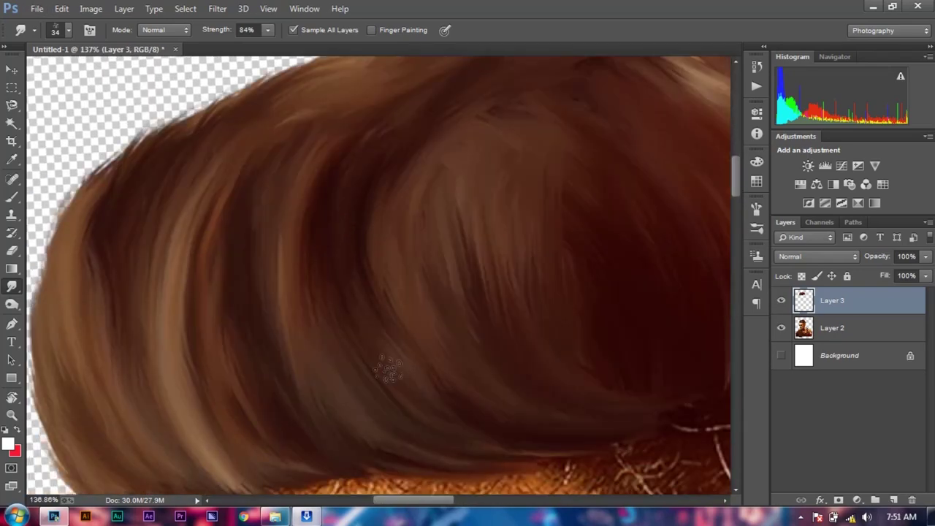
{"action": "scroll", "coordinate": [375, 261], "scroll_direction": "up", "scroll_amount": 1}
{"action": "scroll", "coordinate": [375, 350], "scroll_direction": "down", "scroll_amount": 1}
{"action": "scroll", "coordinate": [474, 264], "scroll_direction": "up", "scroll_amount": 1}
{"action": "scroll", "coordinate": [475, 264], "scroll_direction": "down", "scroll_amount": 1}
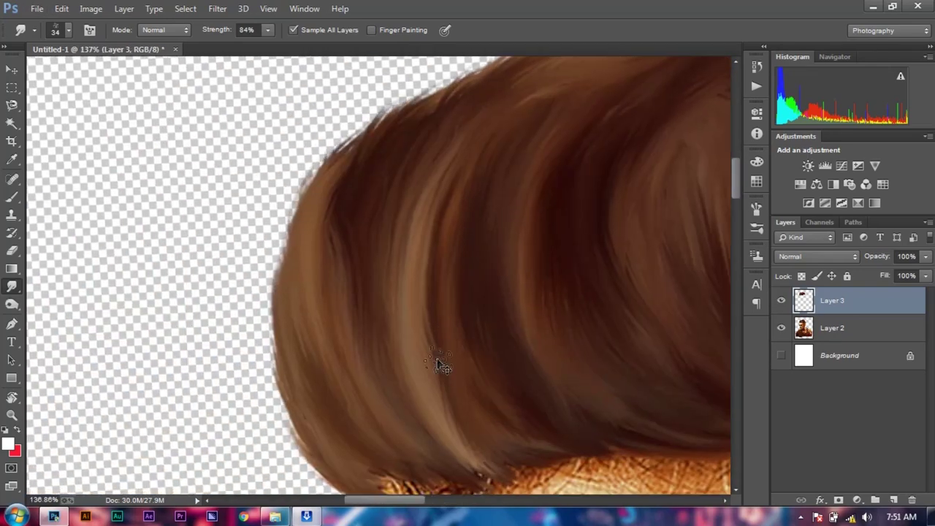
{"action": "scroll", "coordinate": [409, 255], "scroll_direction": "down", "scroll_amount": 1}
{"action": "scroll", "coordinate": [409, 292], "scroll_direction": "down", "scroll_amount": 1}
{"action": "scroll", "coordinate": [436, 230], "scroll_direction": "up", "scroll_amount": 3}
{"action": "scroll", "coordinate": [664, 444], "scroll_direction": "down", "scroll_amount": 1}
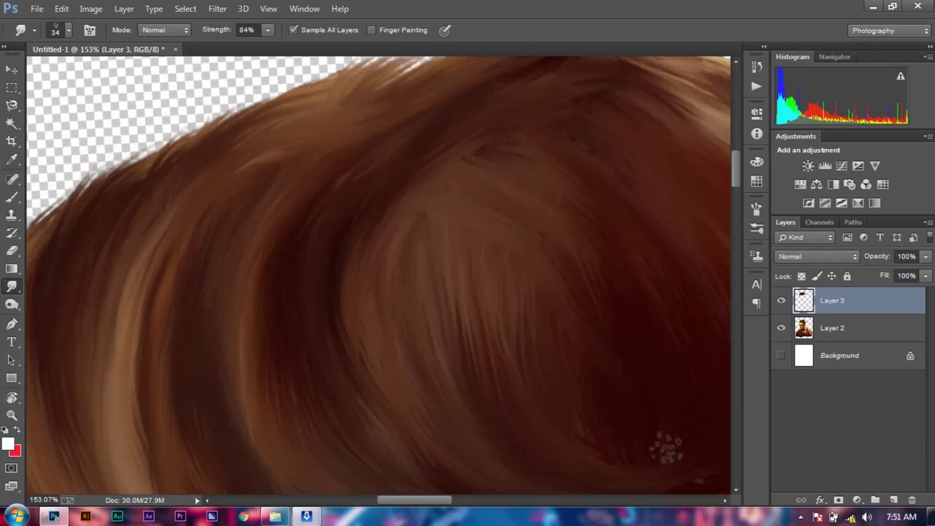
{"action": "scroll", "coordinate": [525, 282], "scroll_direction": "down", "scroll_amount": 1}
{"action": "scroll", "coordinate": [598, 442], "scroll_direction": "up", "scroll_amount": 2}
{"action": "scroll", "coordinate": [365, 236], "scroll_direction": "down", "scroll_amount": 1}
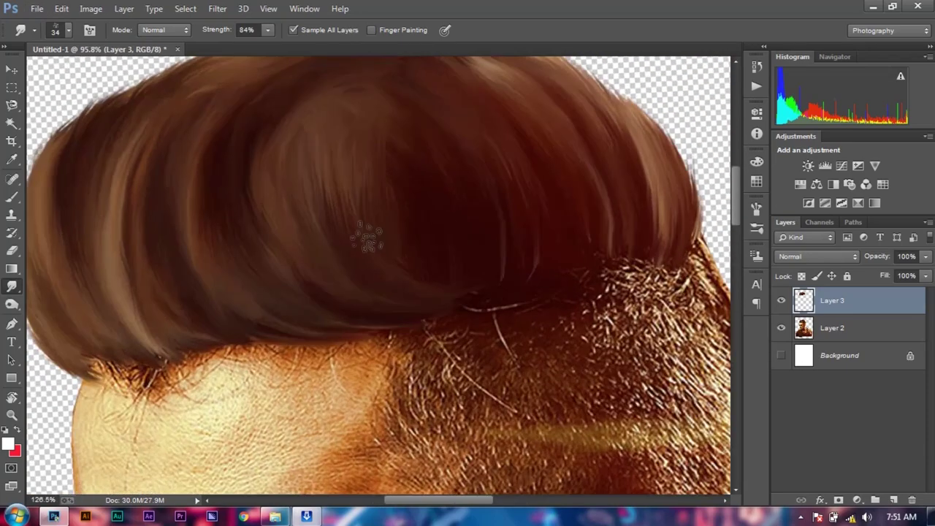
{"action": "scroll", "coordinate": [417, 188], "scroll_direction": "up", "scroll_amount": 1}
{"action": "scroll", "coordinate": [251, 365], "scroll_direction": "down", "scroll_amount": 1}
{"action": "scroll", "coordinate": [431, 276], "scroll_direction": "up", "scroll_amount": 1}
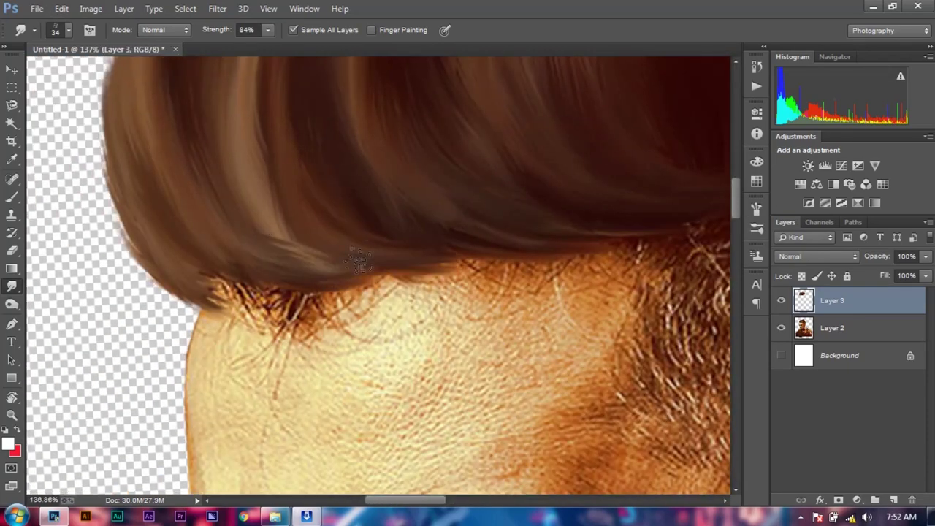
{"action": "scroll", "coordinate": [292, 256], "scroll_direction": "down", "scroll_amount": 1}
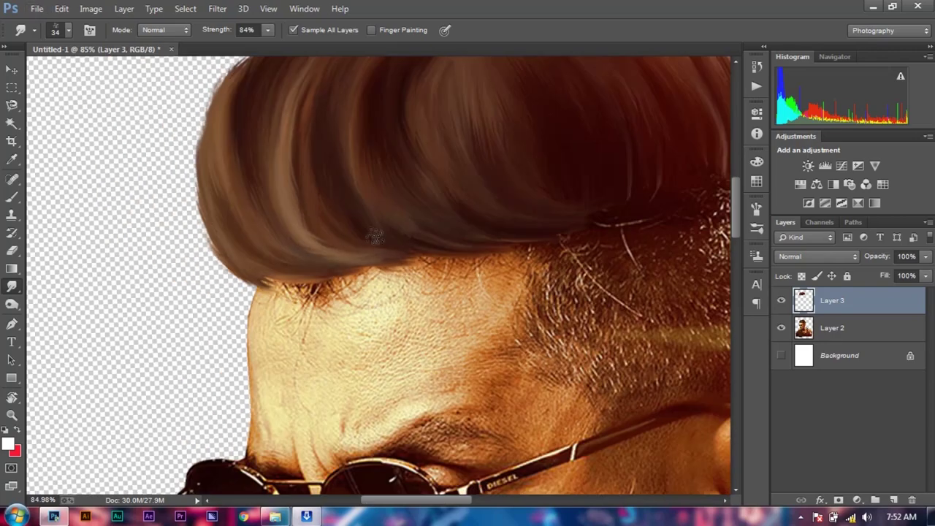
{"action": "scroll", "coordinate": [329, 234], "scroll_direction": "up", "scroll_amount": 1}
{"action": "scroll", "coordinate": [429, 183], "scroll_direction": "down", "scroll_amount": 1}
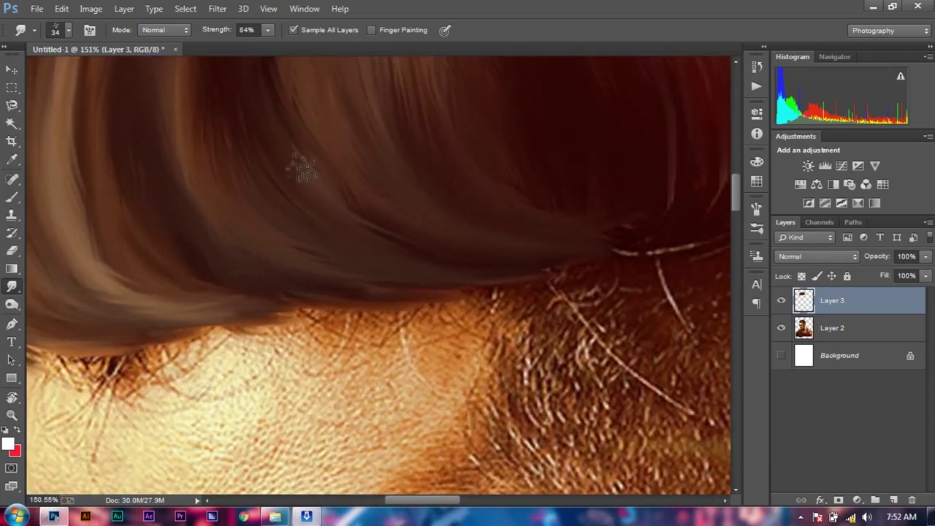
{"action": "scroll", "coordinate": [336, 175], "scroll_direction": "down", "scroll_amount": 5}
{"action": "scroll", "coordinate": [460, 291], "scroll_direction": "up", "scroll_amount": 5}
{"action": "scroll", "coordinate": [460, 291], "scroll_direction": "up", "scroll_amount": 1}
{"action": "scroll", "coordinate": [460, 290], "scroll_direction": "up", "scroll_amount": 1}
{"action": "scroll", "coordinate": [462, 288], "scroll_direction": "down", "scroll_amount": 2}
{"action": "scroll", "coordinate": [462, 289], "scroll_direction": "down", "scroll_amount": 1}
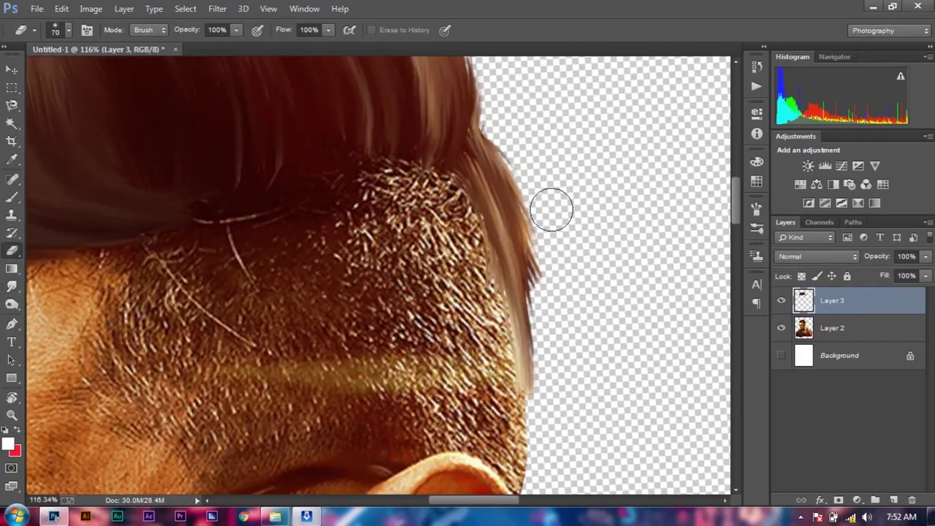
{"action": "scroll", "coordinate": [482, 340], "scroll_direction": "down", "scroll_amount": 2}
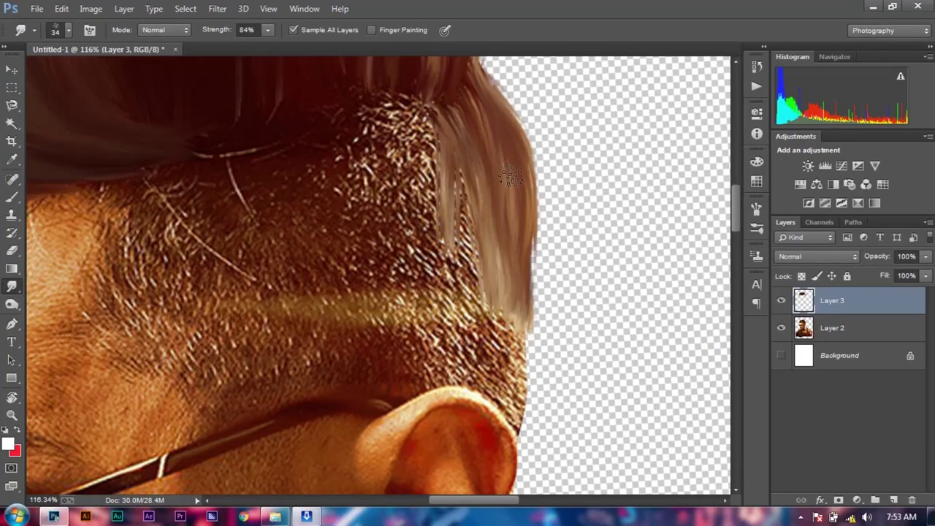
{"action": "key", "text": "alt+bracketleft"}
{"action": "key", "text": "e"}
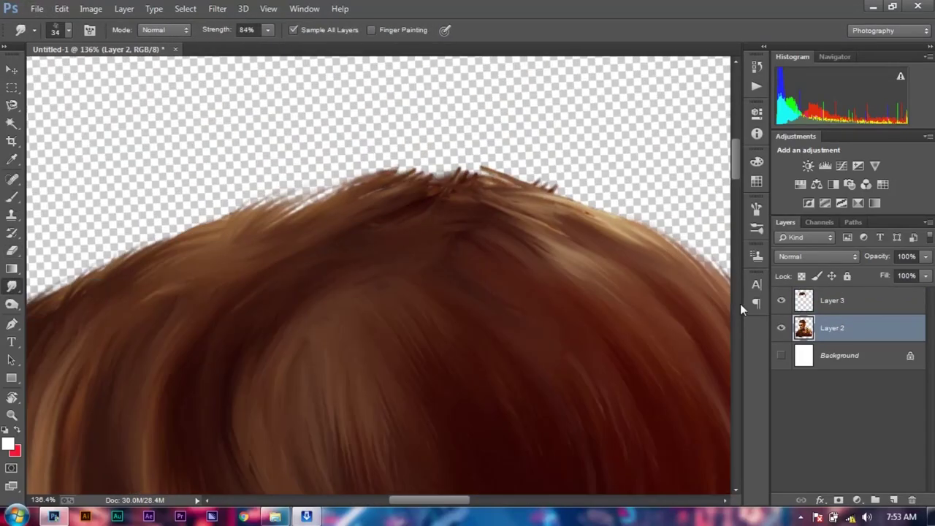
{"action": "left_click_drag", "start_coordinate": [445, 182], "coordinate": [387, 170]}
{"action": "left_click", "coordinate": [895, 310]}
{"action": "left_click_drag", "start_coordinate": [467, 177], "coordinate": [350, 188]}
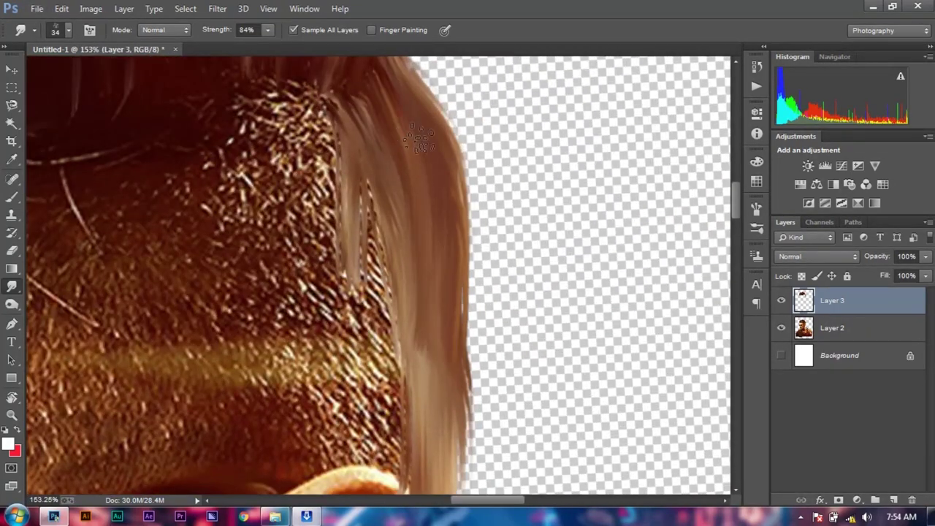
- Sweep one long smudged strand from the temple back over the stubble above the ear
{"action": "scroll", "coordinate": [420, 139], "scroll_direction": "up", "scroll_amount": 3}
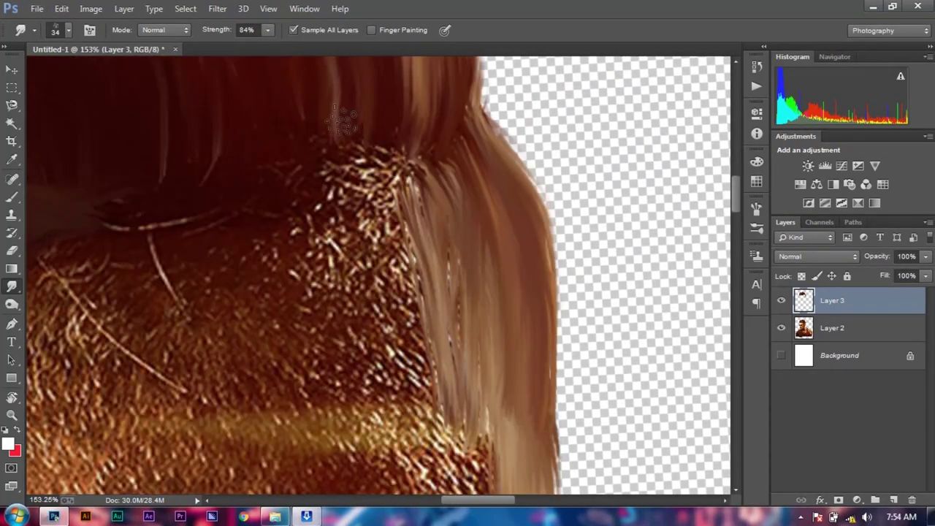
{"action": "scroll", "coordinate": [420, 183], "scroll_direction": "left", "scroll_amount": 3}
{"action": "scroll", "coordinate": [420, 230], "scroll_direction": "left", "scroll_amount": 3}
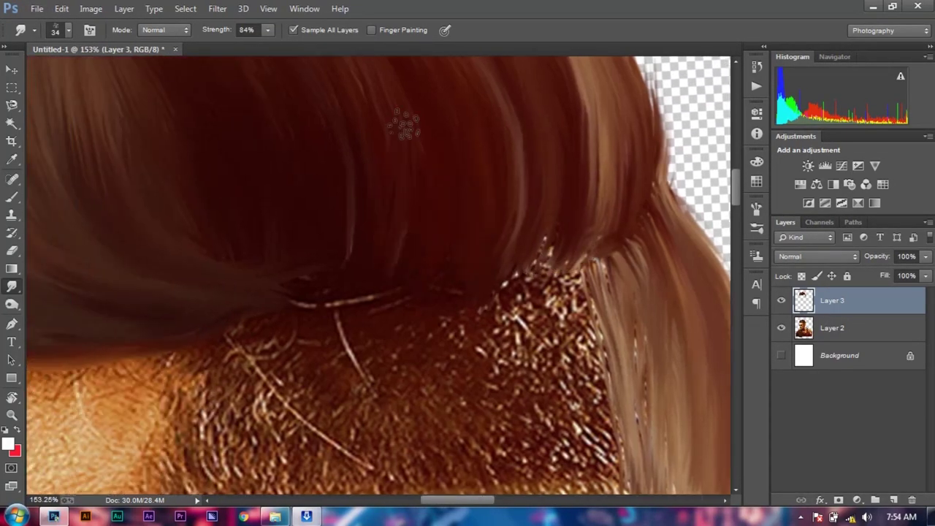
{"action": "scroll", "coordinate": [354, 157], "scroll_direction": "down", "scroll_amount": 5}
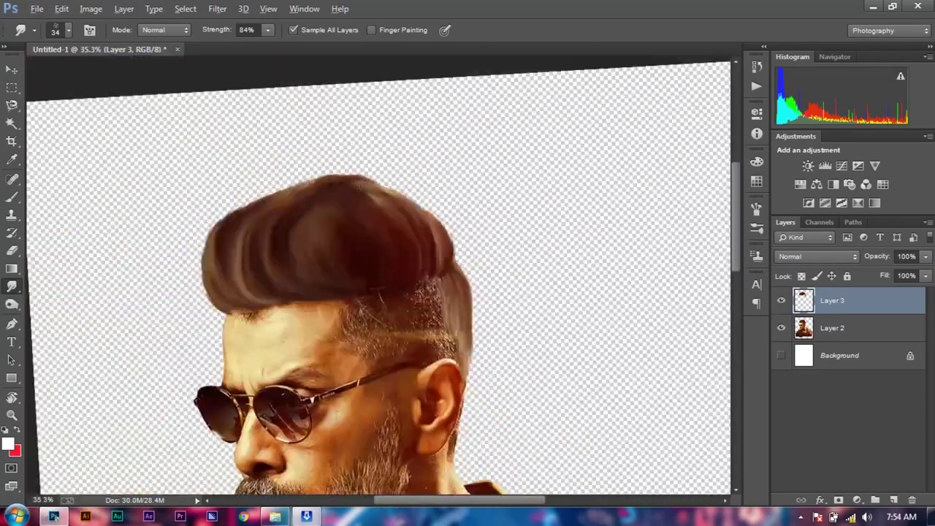
{"action": "scroll", "coordinate": [310, 243], "scroll_direction": "up", "scroll_amount": 4}
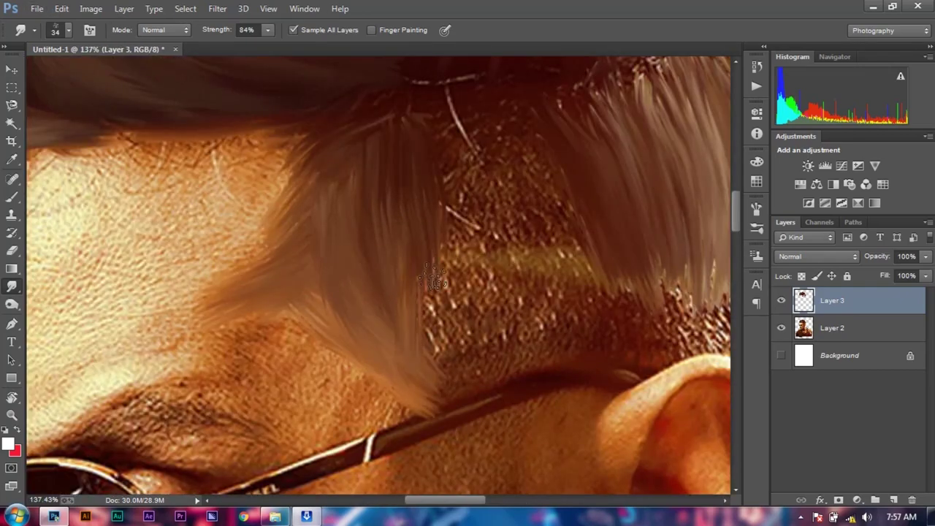
{"action": "left_click_drag", "start_coordinate": [433, 277], "coordinate": [562, 179]}
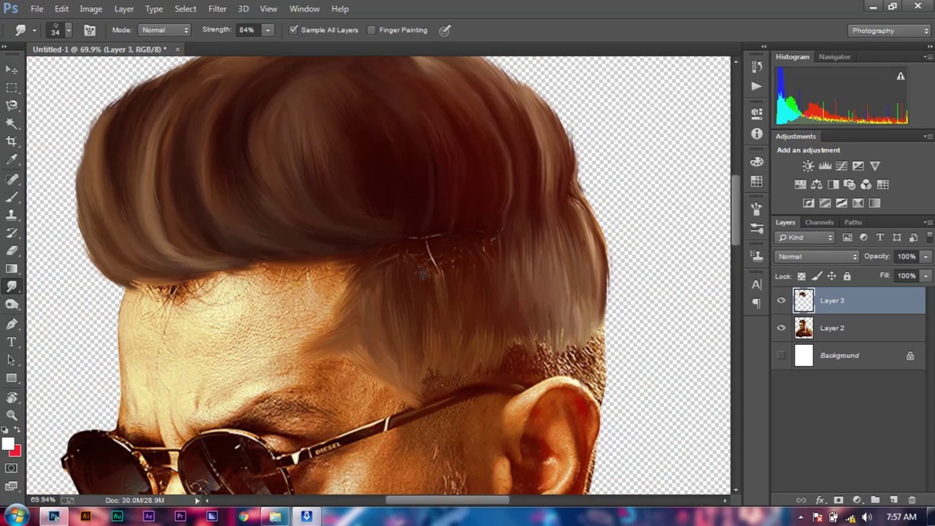
{"action": "scroll", "coordinate": [421, 273], "scroll_direction": "up", "scroll_amount": 5}
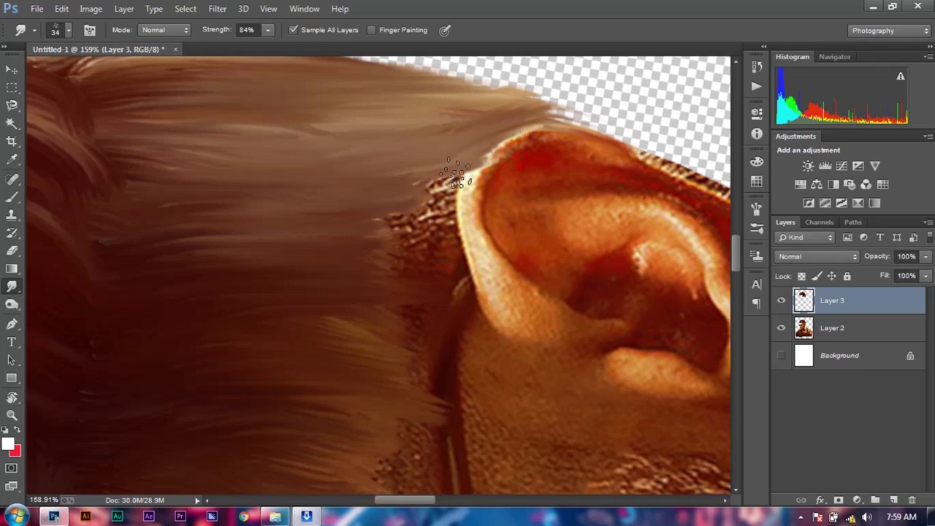
{"action": "scroll", "coordinate": [341, 333], "scroll_direction": "down", "scroll_amount": 3}
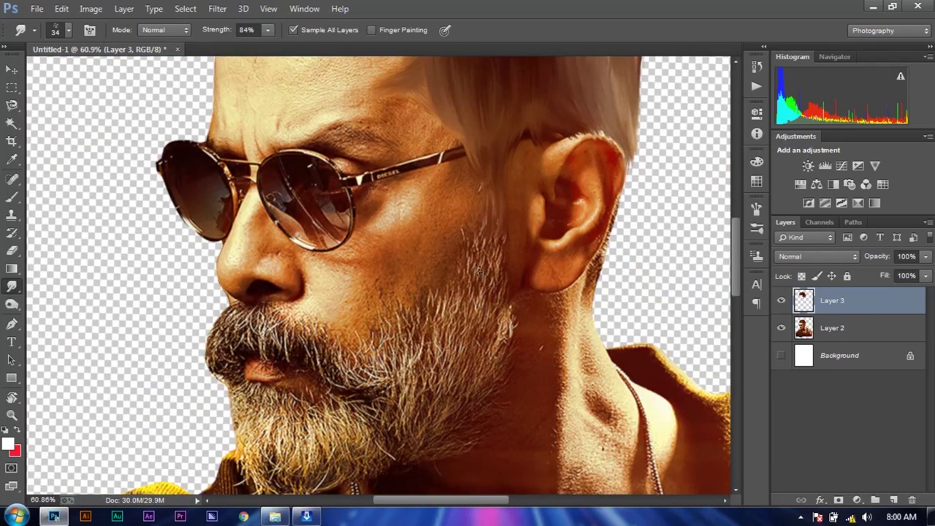
- Set the smudge brush size and extend the sideburn strands down toward the beard
{"action": "right_click", "coordinate": [488, 267]}
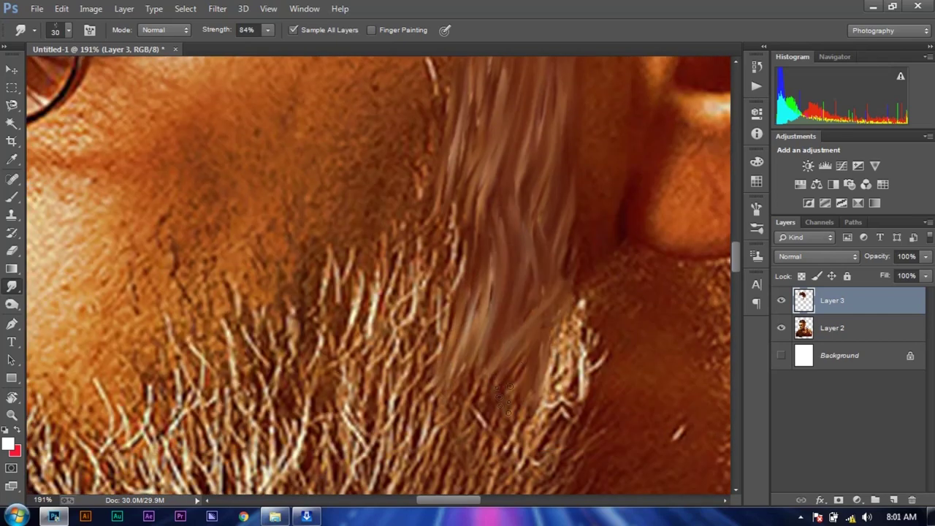
{"action": "left_click_drag", "start_coordinate": [504, 399], "coordinate": [532, 401]}
{"action": "left_click_drag", "start_coordinate": [385, 204], "coordinate": [383, 267]}
{"action": "scroll", "coordinate": [465, 165], "scroll_direction": "up", "scroll_amount": 2}
{"action": "scroll", "coordinate": [475, 168], "scroll_direction": "up", "scroll_amount": 2}
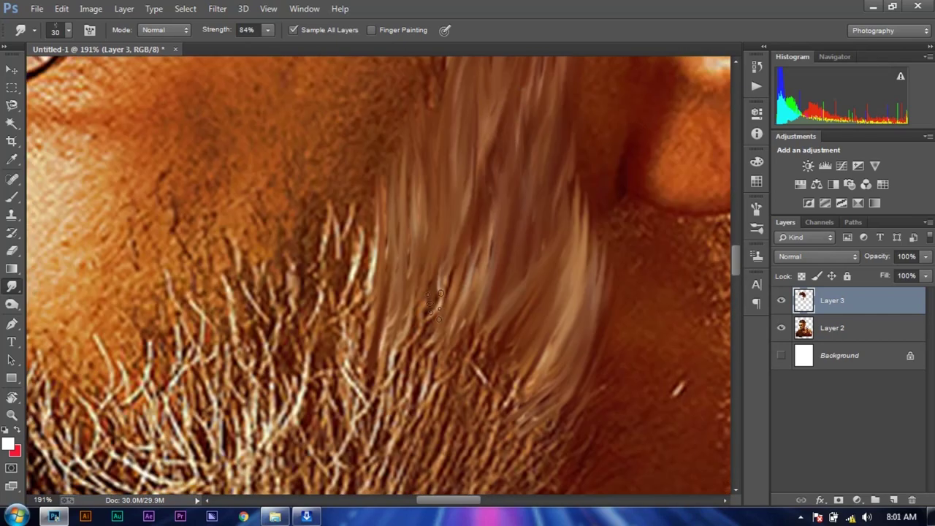
{"action": "scroll", "coordinate": [486, 172], "scroll_direction": "up", "scroll_amount": 2}
{"action": "scroll", "coordinate": [497, 177], "scroll_direction": "up", "scroll_amount": 2}
{"action": "scroll", "coordinate": [500, 183], "scroll_direction": "down", "scroll_amount": 5}
{"action": "scroll", "coordinate": [501, 183], "scroll_direction": "up", "scroll_amount": 6}
- Smudge two sideburn strands down into the cheek beard
{"action": "left_click_drag", "start_coordinate": [438, 157], "coordinate": [449, 289]}
{"action": "left_click_drag", "start_coordinate": [497, 146], "coordinate": [475, 299]}
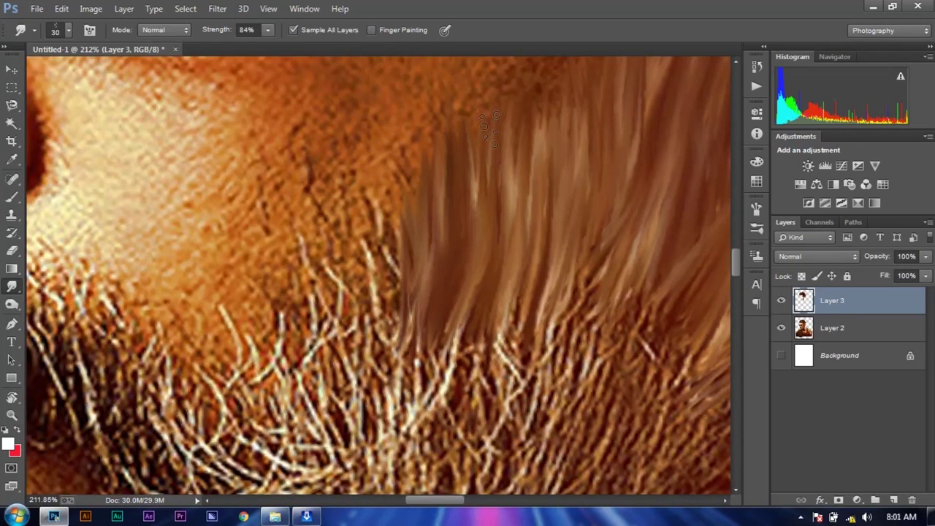
{"action": "scroll", "coordinate": [473, 252], "scroll_direction": "down", "scroll_amount": 2}
{"action": "scroll", "coordinate": [480, 197], "scroll_direction": "up", "scroll_amount": 2}
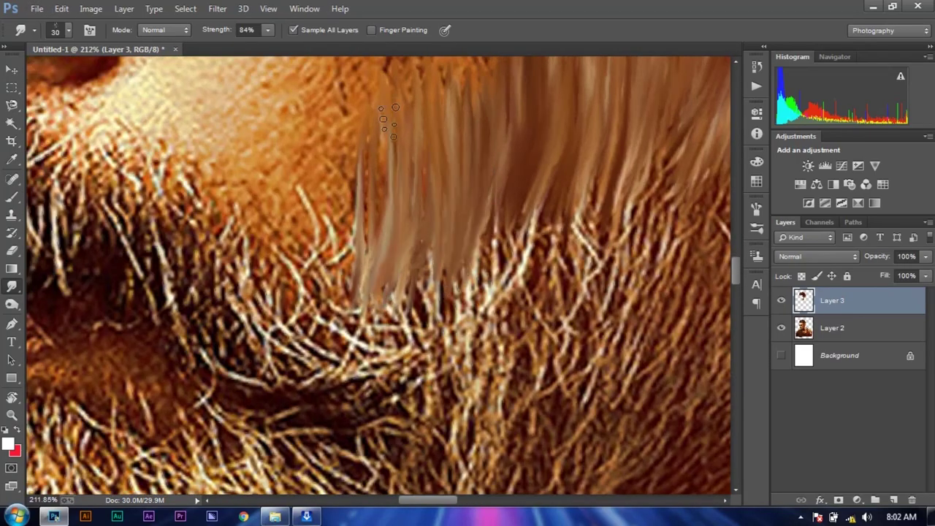
{"action": "scroll", "coordinate": [387, 122], "scroll_direction": "down", "scroll_amount": 1}
- Pull more light streaks down over the beard, then enlarge the smudge brush from the presets
{"action": "left_click_drag", "start_coordinate": [496, 149], "coordinate": [467, 299]}
{"action": "left_click_drag", "start_coordinate": [416, 205], "coordinate": [350, 323]}
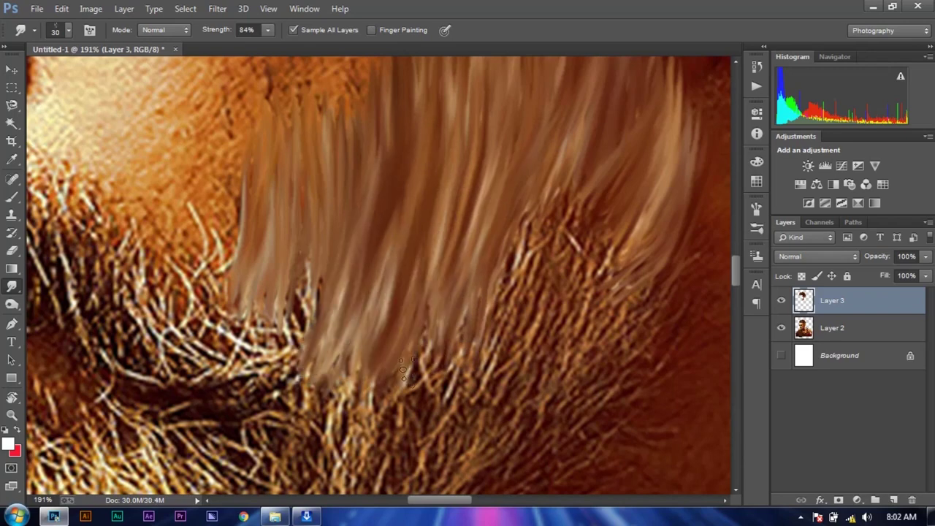
{"action": "scroll", "coordinate": [402, 369], "scroll_direction": "up", "scroll_amount": 2}
{"action": "scroll", "coordinate": [429, 398], "scroll_direction": "down", "scroll_amount": 1}
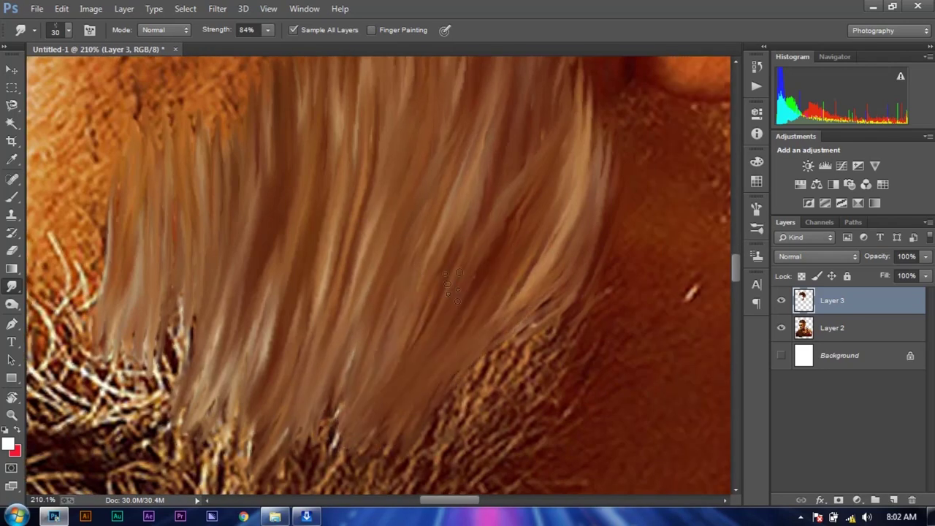
{"action": "scroll", "coordinate": [450, 285], "scroll_direction": "down", "scroll_amount": 1}
{"action": "scroll", "coordinate": [449, 380], "scroll_direction": "down", "scroll_amount": 10}
{"action": "scroll", "coordinate": [503, 307], "scroll_direction": "up", "scroll_amount": 5}
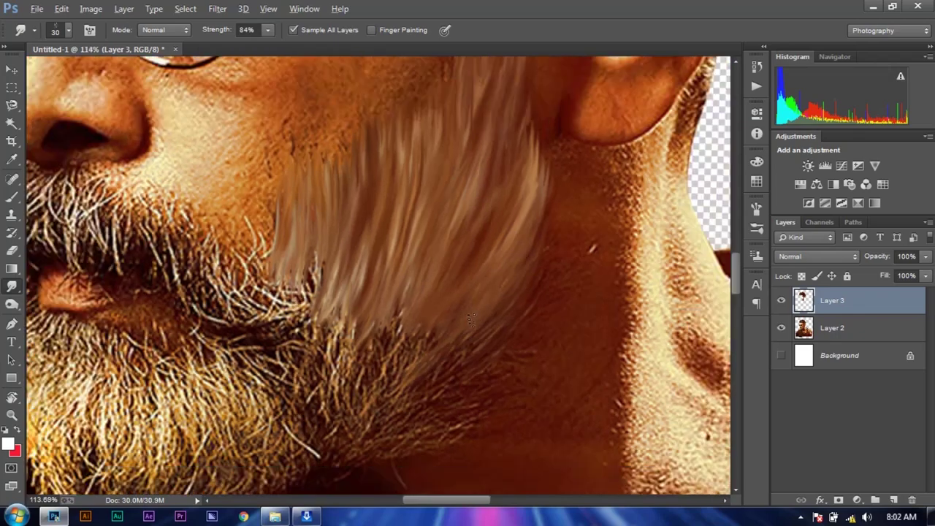
{"action": "scroll", "coordinate": [503, 306], "scroll_direction": "up", "scroll_amount": 6}
{"action": "scroll", "coordinate": [431, 263], "scroll_direction": "down", "scroll_amount": 8}
{"action": "key", "text": "bracketright"}
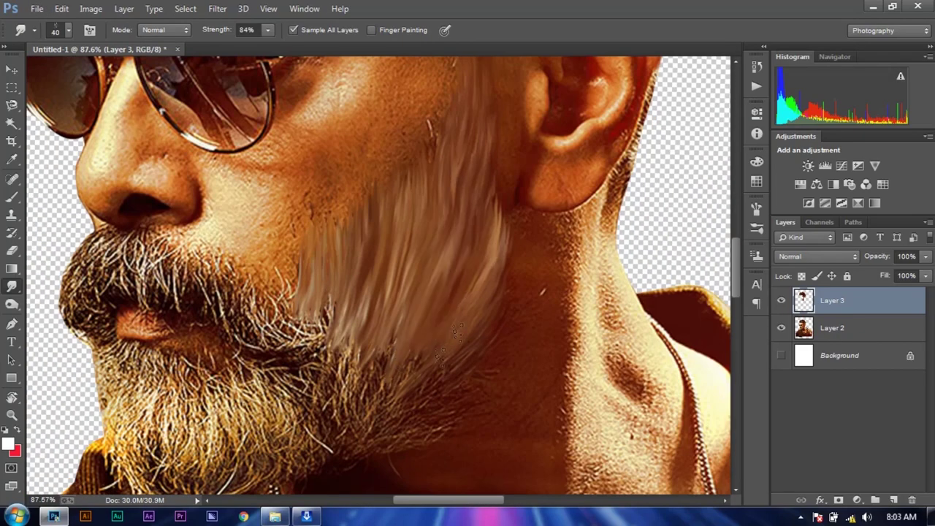
{"action": "right_click", "coordinate": [395, 392]}
{"action": "scroll", "coordinate": [511, 439], "scroll_direction": "down", "scroll_amount": 3}
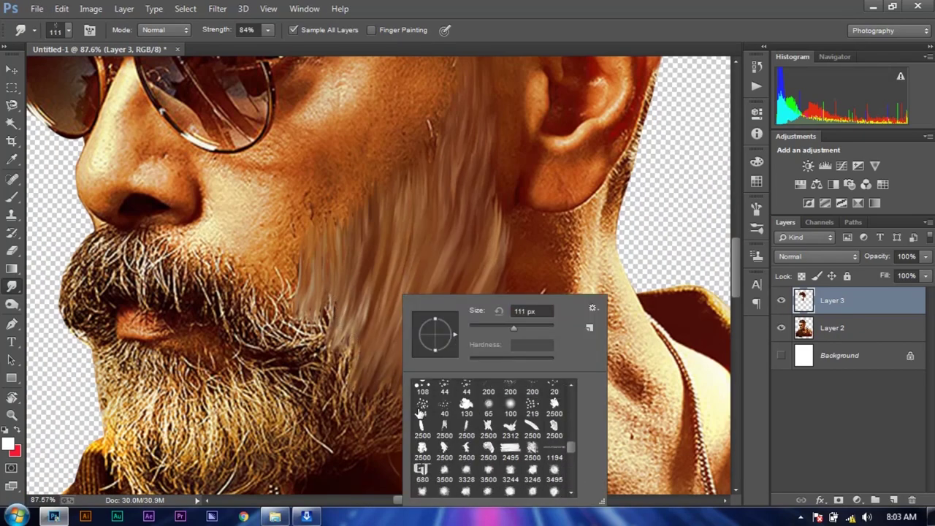
- Sweep a curved dark strand across the moustache with the chosen brush
{"action": "key", "text": "Escape"}
{"action": "scroll", "coordinate": [484, 138], "scroll_direction": "up", "scroll_amount": 4}
{"action": "scroll", "coordinate": [484, 138], "scroll_direction": "down", "scroll_amount": 2}
{"action": "scroll", "coordinate": [428, 319], "scroll_direction": "down", "scroll_amount": 2}
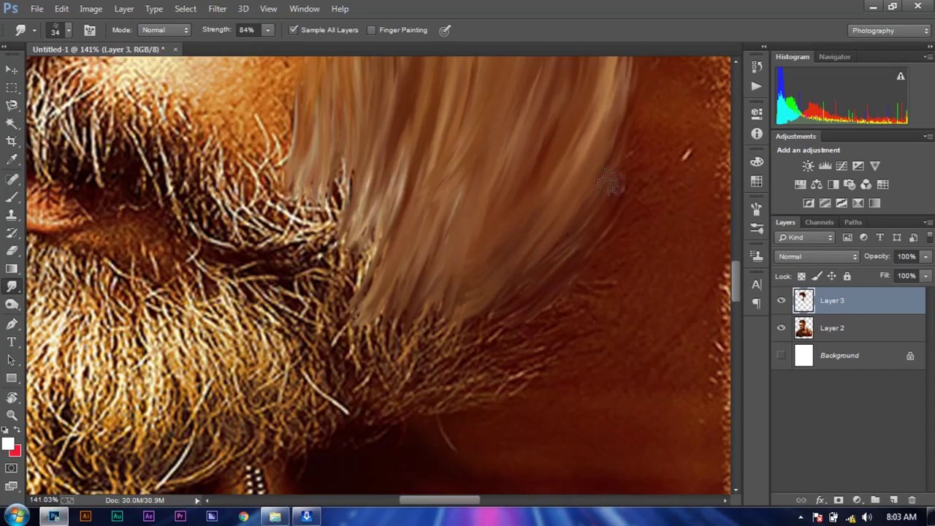
{"action": "scroll", "coordinate": [523, 358], "scroll_direction": "down", "scroll_amount": 4}
{"action": "scroll", "coordinate": [523, 358], "scroll_direction": "up", "scroll_amount": 4}
{"action": "left_click_drag", "start_coordinate": [555, 343], "coordinate": [380, 296]}
{"action": "scroll", "coordinate": [525, 283], "scroll_direction": "down", "scroll_amount": 4}
{"action": "scroll", "coordinate": [511, 350], "scroll_direction": "up", "scroll_amount": 3}
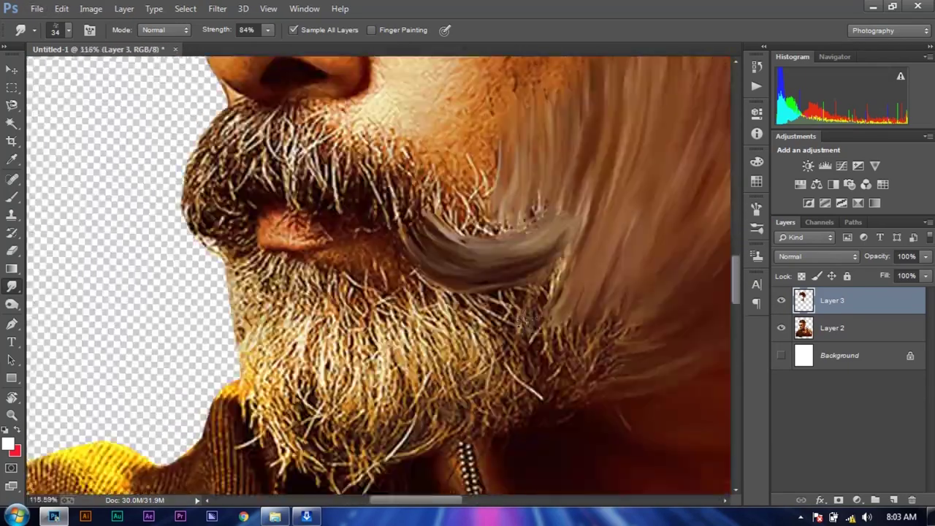
{"action": "scroll", "coordinate": [504, 394], "scroll_direction": "up", "scroll_amount": 2}
{"action": "scroll", "coordinate": [490, 431], "scroll_direction": "down", "scroll_amount": 1}
- Pull the hair curl down into three long strands and lift the moustache curl up-left
{"action": "left_click_drag", "start_coordinate": [471, 288], "coordinate": [511, 486]}
{"action": "mouse_move", "coordinate": [577, 270]}
{"action": "left_mouse_down"}
{"action": "mouse_move", "coordinate": [599, 457]}
{"action": "mouse_move", "coordinate": [526, 420]}
{"action": "left_mouse_up"}
{"action": "left_click_drag", "start_coordinate": [664, 256], "coordinate": [632, 413]}
{"action": "scroll", "coordinate": [632, 409], "scroll_direction": "up", "scroll_amount": 2}
{"action": "scroll", "coordinate": [511, 329], "scroll_direction": "down", "scroll_amount": 4}
{"action": "scroll", "coordinate": [365, 292], "scroll_direction": "up", "scroll_amount": 3}
{"action": "left_click_drag", "start_coordinate": [361, 300], "coordinate": [321, 208]}
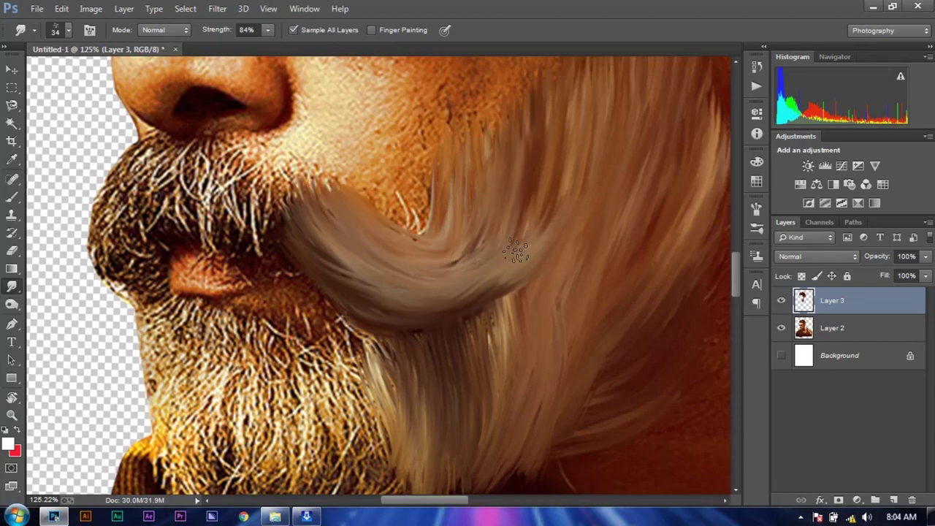
- Drag light strands further down over the stubble
{"action": "scroll", "coordinate": [526, 165], "scroll_direction": "down", "scroll_amount": 2}
{"action": "scroll", "coordinate": [512, 175], "scroll_direction": "up", "scroll_amount": 2}
{"action": "scroll", "coordinate": [493, 182], "scroll_direction": "up", "scroll_amount": 1}
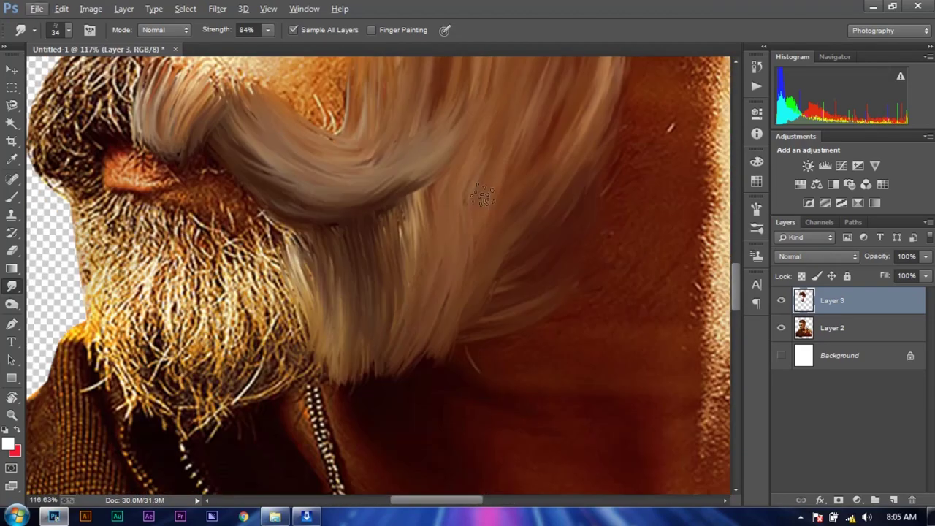
{"action": "scroll", "coordinate": [451, 267], "scroll_direction": "down", "scroll_amount": 2}
{"action": "scroll", "coordinate": [471, 353], "scroll_direction": "up", "scroll_amount": 2}
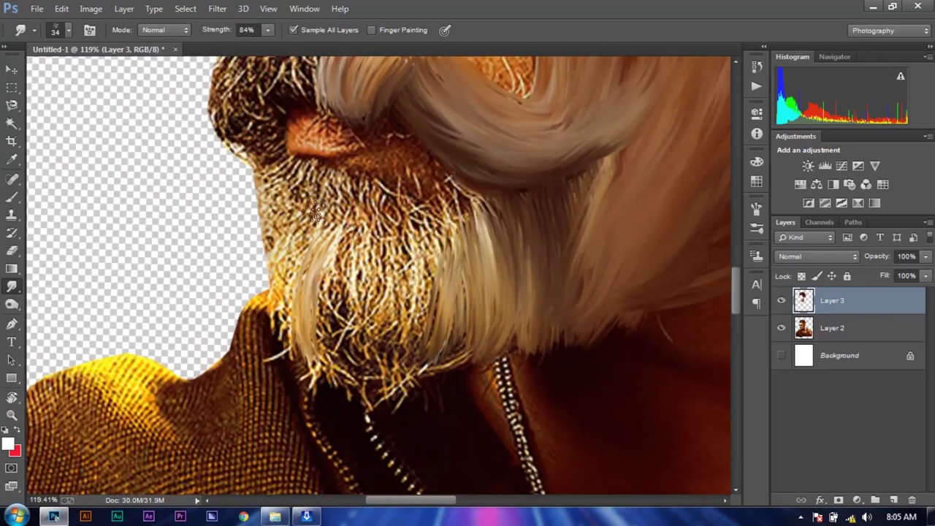
{"action": "left_click_drag", "start_coordinate": [325, 246], "coordinate": [314, 351]}
{"action": "left_click_drag", "start_coordinate": [351, 227], "coordinate": [371, 256]}
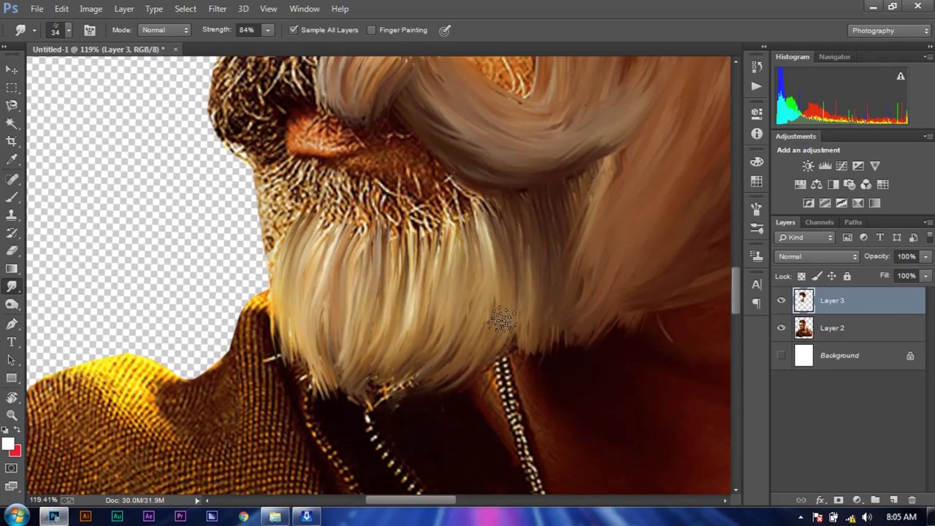
{"action": "scroll", "coordinate": [424, 252], "scroll_direction": "up", "scroll_amount": 2}
{"action": "scroll", "coordinate": [482, 234], "scroll_direction": "down", "scroll_amount": 5}
{"action": "scroll", "coordinate": [546, 255], "scroll_direction": "up", "scroll_amount": 6}
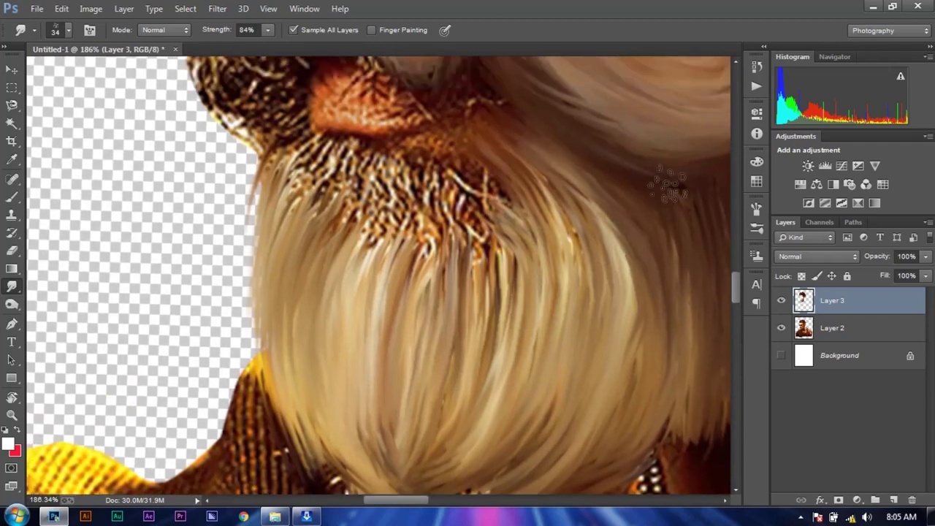
- Pull light strands up into the chin stubble and reshape the lower beard into strands
{"action": "left_click_drag", "start_coordinate": [555, 344], "coordinate": [548, 197]}
{"action": "left_click_drag", "start_coordinate": [526, 336], "coordinate": [504, 182]}
{"action": "left_click_drag", "start_coordinate": [467, 292], "coordinate": [409, 175]}
{"action": "scroll", "coordinate": [454, 307], "scroll_direction": "up", "scroll_amount": 1}
{"action": "scroll", "coordinate": [454, 307], "scroll_direction": "up", "scroll_amount": 2}
{"action": "left_click_drag", "start_coordinate": [351, 322], "coordinate": [366, 220]}
{"action": "scroll", "coordinate": [365, 219], "scroll_direction": "down", "scroll_amount": 3}
{"action": "mouse_move", "coordinate": [504, 329]}
{"action": "left_mouse_down"}
{"action": "mouse_move", "coordinate": [595, 136]}
{"action": "mouse_move", "coordinate": [526, 365]}
{"action": "left_mouse_up"}
{"action": "mouse_move", "coordinate": [555, 263]}
{"action": "left_mouse_down"}
{"action": "mouse_move", "coordinate": [465, 372]}
{"action": "mouse_move", "coordinate": [469, 246]}
{"action": "left_mouse_up"}
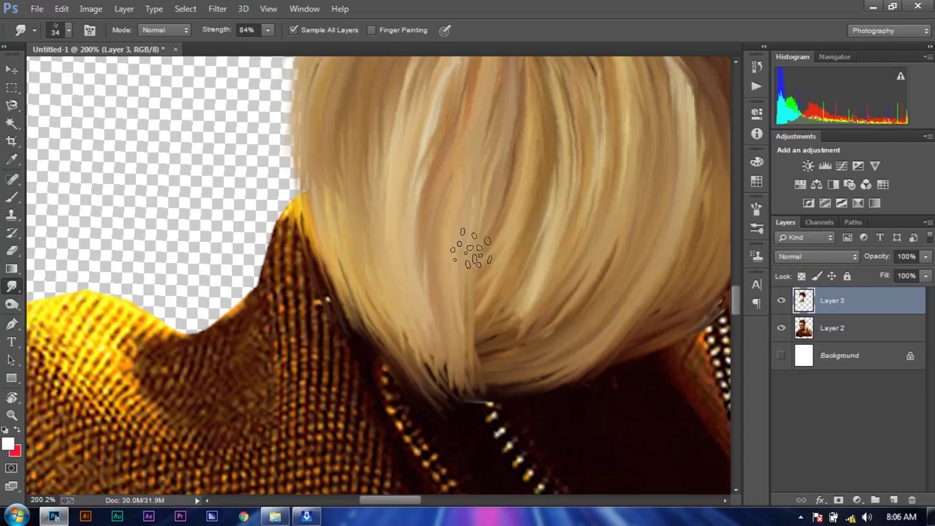
- Erase the overdone light smudge on the chin beard with the Eraser
{"action": "scroll", "coordinate": [538, 241], "scroll_direction": "down", "scroll_amount": 3}
{"action": "scroll", "coordinate": [434, 271], "scroll_direction": "down", "scroll_amount": 5}
{"action": "scroll", "coordinate": [424, 219], "scroll_direction": "up", "scroll_amount": 5}
{"action": "scroll", "coordinate": [423, 219], "scroll_direction": "down", "scroll_amount": 3}
{"action": "scroll", "coordinate": [438, 248], "scroll_direction": "up", "scroll_amount": 2}
{"action": "key", "text": "e"}
{"action": "left_click_drag", "start_coordinate": [446, 266], "coordinate": [584, 292]}
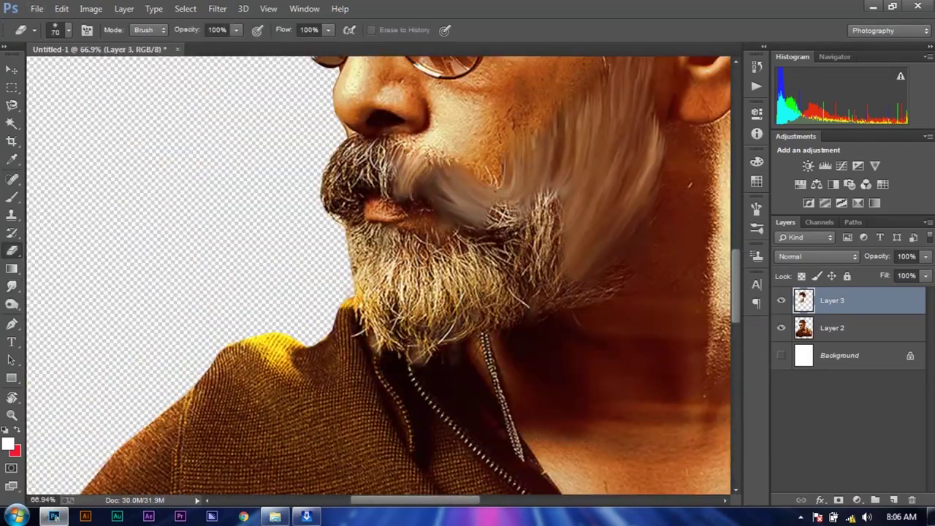
- Erase the overdone light smudge on the chin beard and return to the Smudge tool
{"action": "left_click_drag", "start_coordinate": [497, 219], "coordinate": [409, 168]}
{"action": "scroll", "coordinate": [438, 219], "scroll_direction": "down", "scroll_amount": 3}
{"action": "scroll", "coordinate": [365, 219], "scroll_direction": "up", "scroll_amount": 3}
{"action": "key", "text": "r"}
{"action": "scroll", "coordinate": [573, 296], "scroll_direction": "up", "scroll_amount": 3}
{"action": "scroll", "coordinate": [574, 296], "scroll_direction": "up", "scroll_amount": 3}
- Pull long light strands down the beard's right side and centre
{"action": "left_click_drag", "start_coordinate": [468, 135], "coordinate": [416, 431]}
{"action": "left_click_drag", "start_coordinate": [504, 300], "coordinate": [438, 438]}
{"action": "scroll", "coordinate": [376, 351], "scroll_direction": "left", "scroll_amount": 2}
{"action": "scroll", "coordinate": [376, 350], "scroll_direction": "left", "scroll_amount": 2}
{"action": "scroll", "coordinate": [376, 351], "scroll_direction": "down", "scroll_amount": 2}
{"action": "left_click_drag", "start_coordinate": [241, 219], "coordinate": [256, 423]}
{"action": "left_click_drag", "start_coordinate": [344, 219], "coordinate": [364, 420]}
- Smudge vertical strands along the beard's right side and the chin
{"action": "left_click_drag", "start_coordinate": [495, 358], "coordinate": [540, 219]}
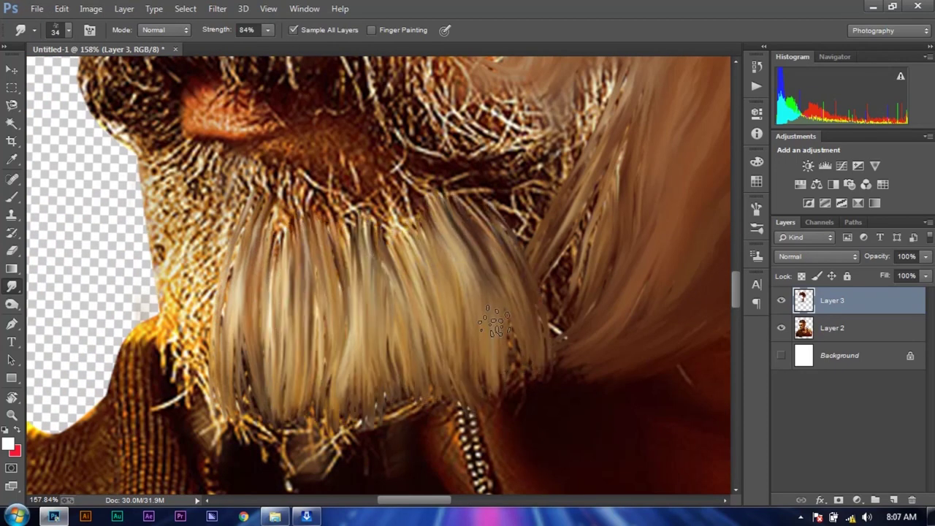
{"action": "left_click_drag", "start_coordinate": [555, 351], "coordinate": [584, 146]}
{"action": "scroll", "coordinate": [372, 318], "scroll_direction": "down", "scroll_amount": 1}
{"action": "scroll", "coordinate": [373, 318], "scroll_direction": "left", "scroll_amount": 3}
{"action": "left_click_drag", "start_coordinate": [372, 318], "coordinate": [344, 212]}
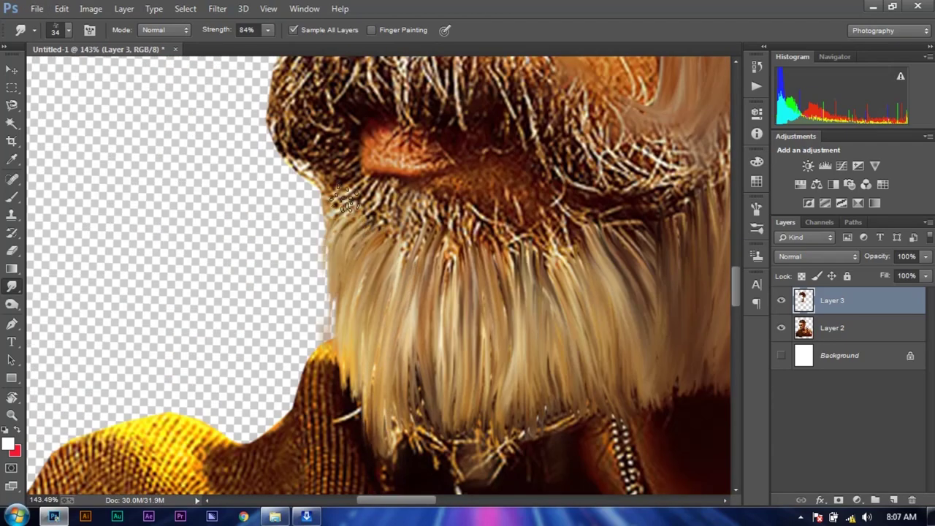
{"action": "scroll", "coordinate": [350, 219], "scroll_direction": "down", "scroll_amount": 3}
{"action": "scroll", "coordinate": [409, 307], "scroll_direction": "up", "scroll_amount": 4}
- Smooth the moustache curl and its edges with curved smudge strokes
{"action": "left_click_drag", "start_coordinate": [468, 204], "coordinate": [409, 336]}
{"action": "scroll", "coordinate": [413, 336], "scroll_direction": "down", "scroll_amount": 2}
{"action": "scroll", "coordinate": [413, 336], "scroll_direction": "up", "scroll_amount": 2}
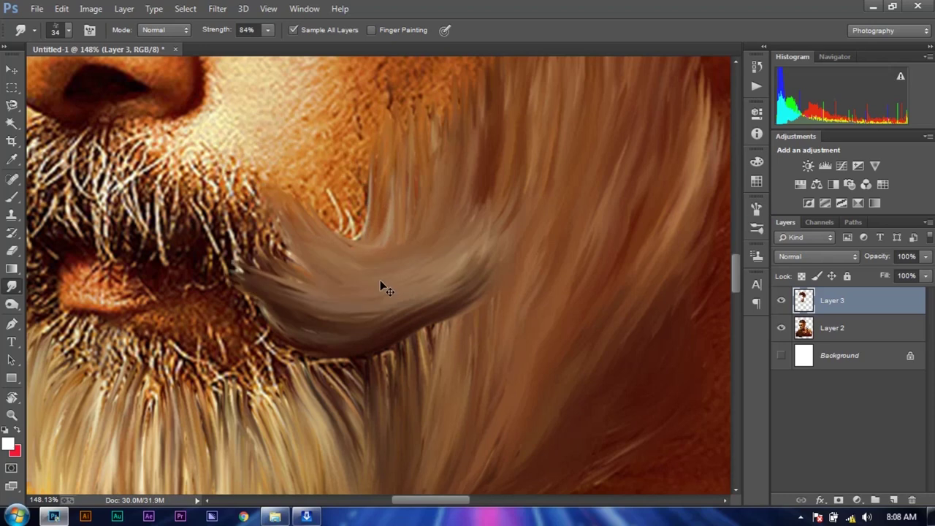
{"action": "scroll", "coordinate": [478, 226], "scroll_direction": "down", "scroll_amount": 3}
{"action": "scroll", "coordinate": [506, 328], "scroll_direction": "up", "scroll_amount": 4}
{"action": "left_click_drag", "start_coordinate": [511, 285], "coordinate": [620, 116]}
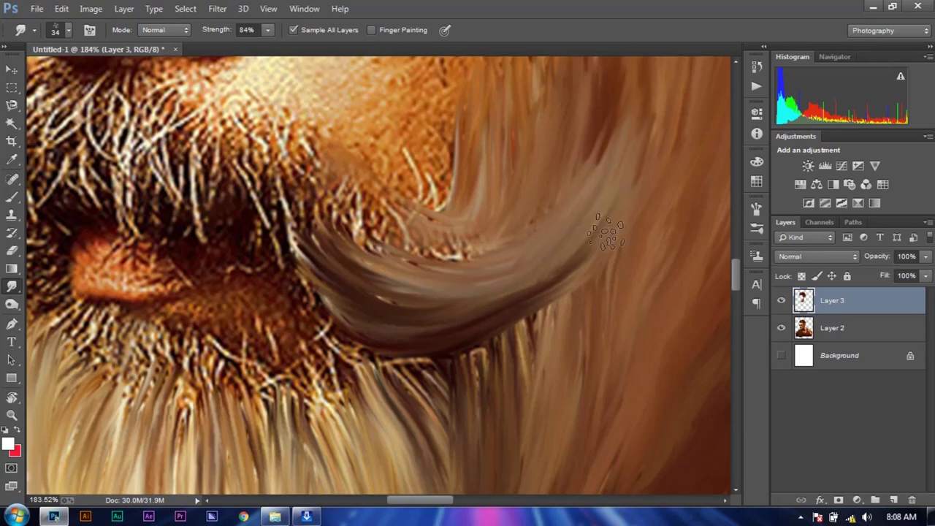
{"action": "scroll", "coordinate": [467, 272], "scroll_direction": "up", "scroll_amount": 1}
{"action": "left_click_drag", "start_coordinate": [467, 271], "coordinate": [365, 138]}
{"action": "left_click_drag", "start_coordinate": [423, 168], "coordinate": [501, 260]}
- Smooth the chin beard hair strands on its left and right sides
{"action": "scroll", "coordinate": [501, 260], "scroll_direction": "right", "scroll_amount": 1}
{"action": "scroll", "coordinate": [501, 261], "scroll_direction": "right", "scroll_amount": 1}
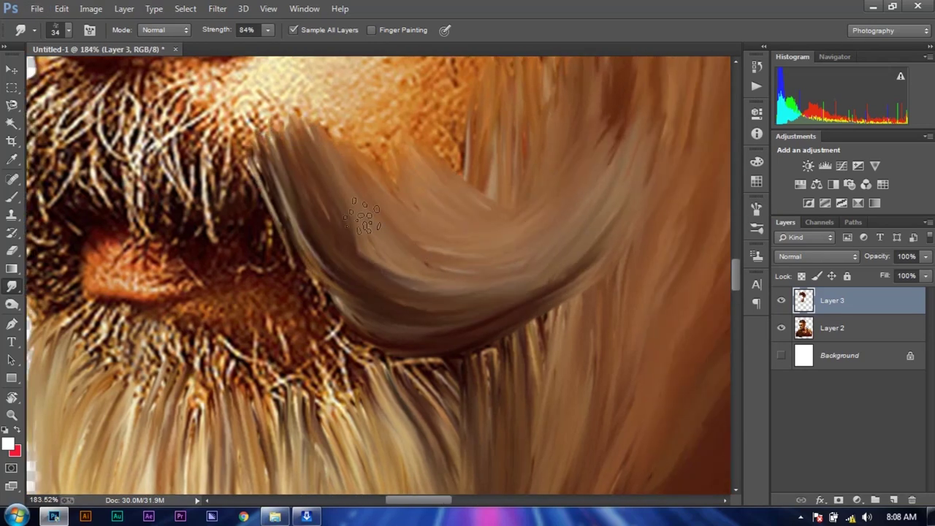
{"action": "scroll", "coordinate": [471, 255], "scroll_direction": "down", "scroll_amount": 2}
{"action": "scroll", "coordinate": [497, 292], "scroll_direction": "down", "scroll_amount": 4}
{"action": "scroll", "coordinate": [496, 292], "scroll_direction": "up", "scroll_amount": 3}
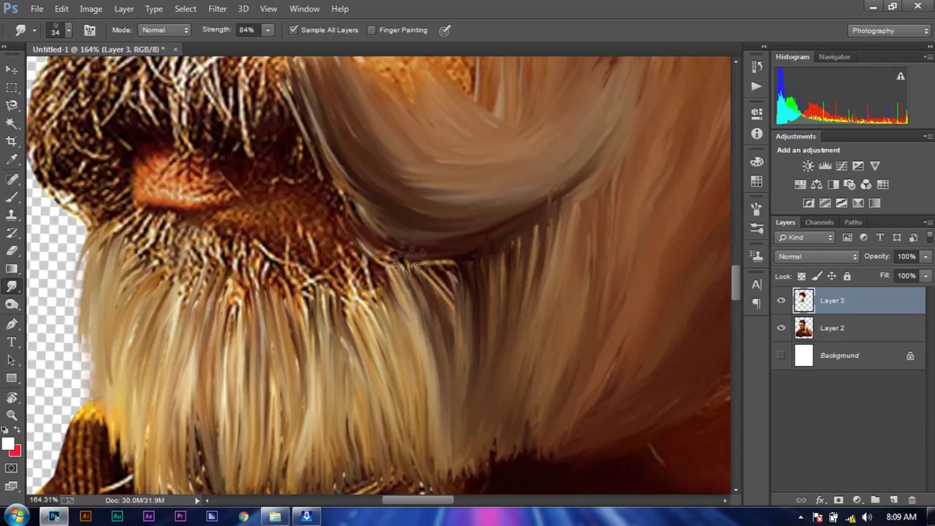
{"action": "scroll", "coordinate": [511, 175], "scroll_direction": "down", "scroll_amount": 2}
{"action": "left_click_drag", "start_coordinate": [512, 167], "coordinate": [453, 292]}
{"action": "scroll", "coordinate": [475, 168], "scroll_direction": "up", "scroll_amount": 2}
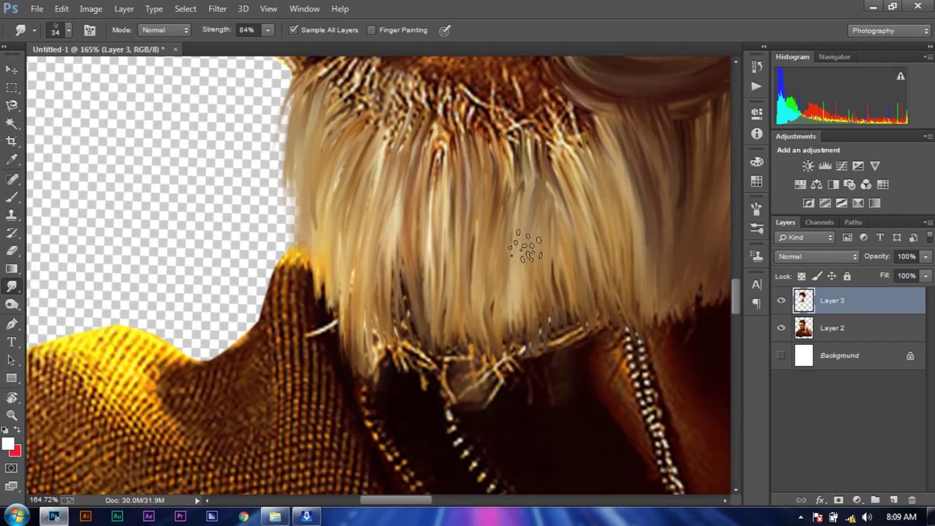
{"action": "scroll", "coordinate": [475, 166], "scroll_direction": "down", "scroll_amount": 1}
{"action": "left_click_drag", "start_coordinate": [475, 168], "coordinate": [394, 314]}
{"action": "left_click_drag", "start_coordinate": [613, 117], "coordinate": [555, 285]}
{"action": "left_click_drag", "start_coordinate": [569, 168], "coordinate": [493, 260]}
- Smudge the beard's left edge and right-side strands
{"action": "scroll", "coordinate": [493, 259], "scroll_direction": "down", "scroll_amount": 1}
{"action": "scroll", "coordinate": [438, 219], "scroll_direction": "down", "scroll_amount": 1}
{"action": "left_click_drag", "start_coordinate": [438, 322], "coordinate": [356, 117]}
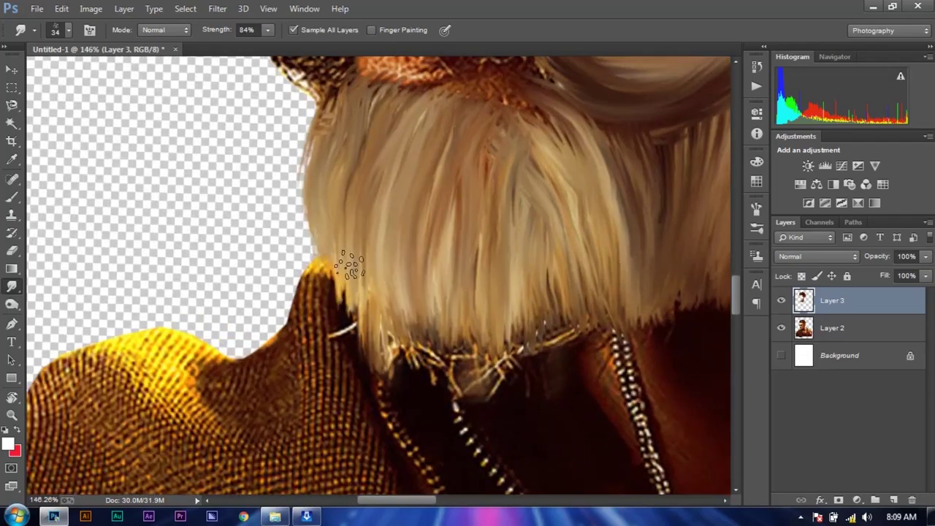
{"action": "left_click_drag", "start_coordinate": [497, 146], "coordinate": [559, 219]}
- Shrink the smudge brush and push grey strands up over the dark moustache
{"action": "scroll", "coordinate": [555, 233], "scroll_direction": "down", "scroll_amount": 3}
{"action": "scroll", "coordinate": [511, 241], "scroll_direction": "up", "scroll_amount": 4}
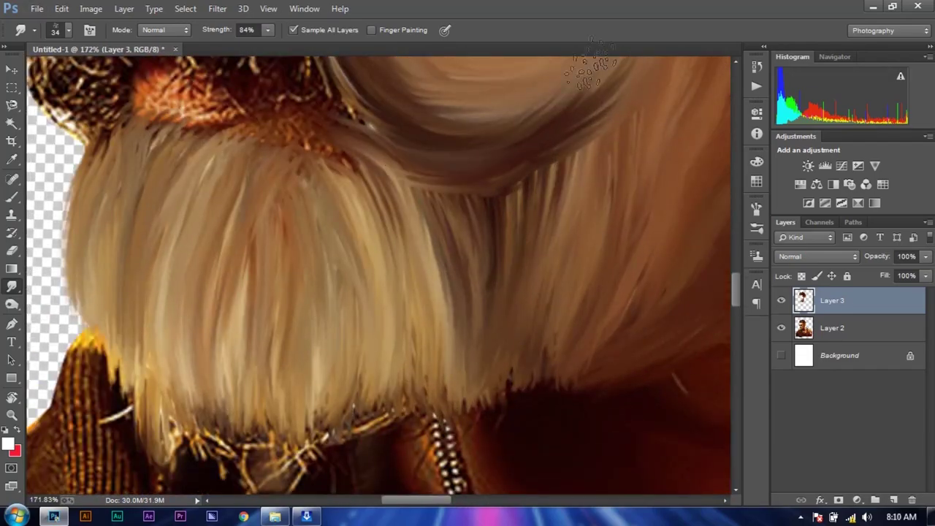
{"action": "scroll", "coordinate": [538, 235], "scroll_direction": "down", "scroll_amount": 4}
{"action": "scroll", "coordinate": [533, 237], "scroll_direction": "up", "scroll_amount": 2}
{"action": "scroll", "coordinate": [526, 241], "scroll_direction": "up", "scroll_amount": 2}
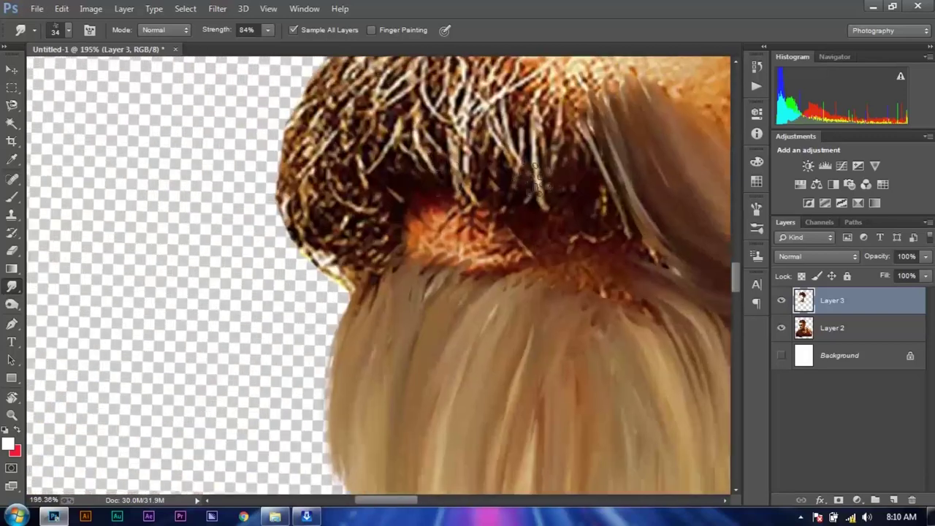
{"action": "scroll", "coordinate": [522, 244], "scroll_direction": "up", "scroll_amount": 1}
{"action": "key", "text": "bracketleft"}
{"action": "key", "text": "bracketleft"}
{"action": "left_click_drag", "start_coordinate": [522, 245], "coordinate": [511, 125]}
- Smudge grey strands upward over the dark moustache
{"action": "left_click_drag", "start_coordinate": [555, 252], "coordinate": [576, 124]}
{"action": "left_click_drag", "start_coordinate": [592, 281], "coordinate": [563, 135]}
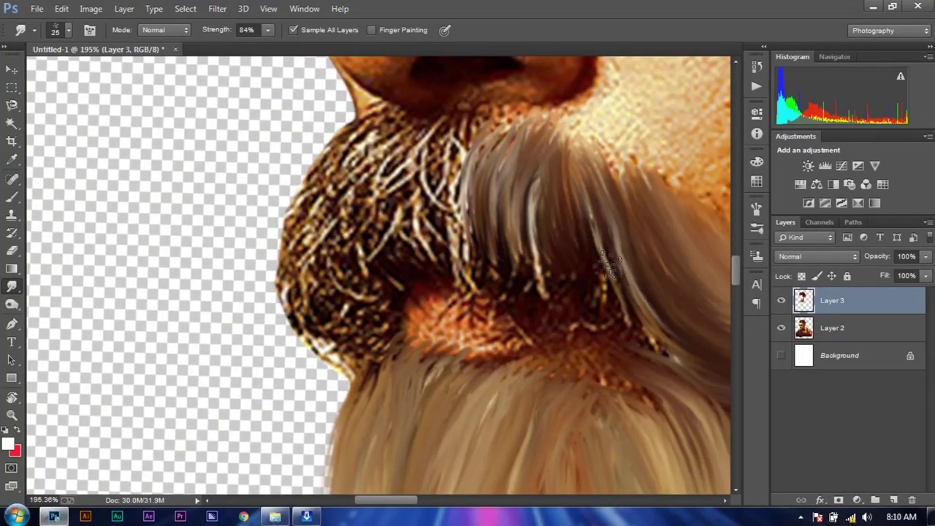
{"action": "left_click_drag", "start_coordinate": [530, 252], "coordinate": [527, 126]}
- Cover the moustache's left side and blend its edges into brown hair tones
{"action": "left_click_drag", "start_coordinate": [467, 270], "coordinate": [438, 121]}
{"action": "left_click_drag", "start_coordinate": [343, 307], "coordinate": [431, 131]}
{"action": "scroll", "coordinate": [340, 300], "scroll_direction": "left", "scroll_amount": 2}
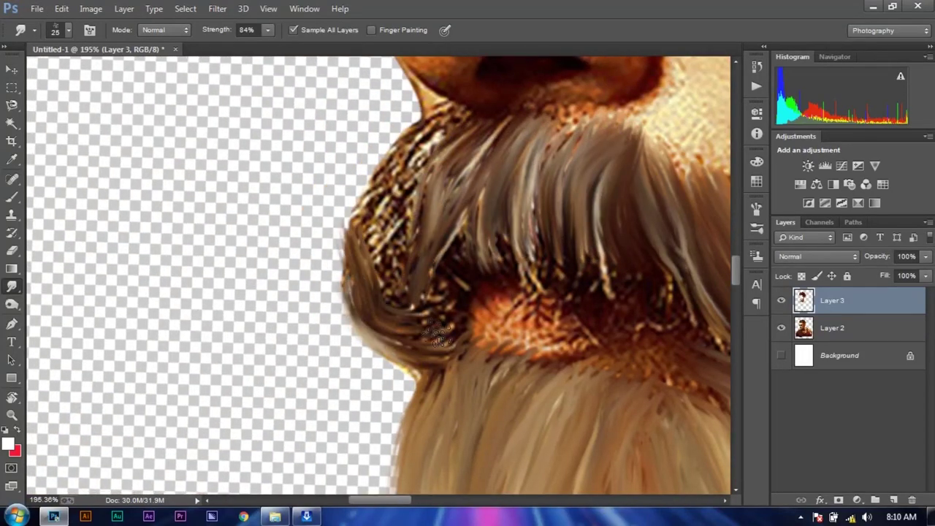
{"action": "left_click_drag", "start_coordinate": [350, 162], "coordinate": [446, 130]}
{"action": "left_click_drag", "start_coordinate": [465, 257], "coordinate": [476, 319]}
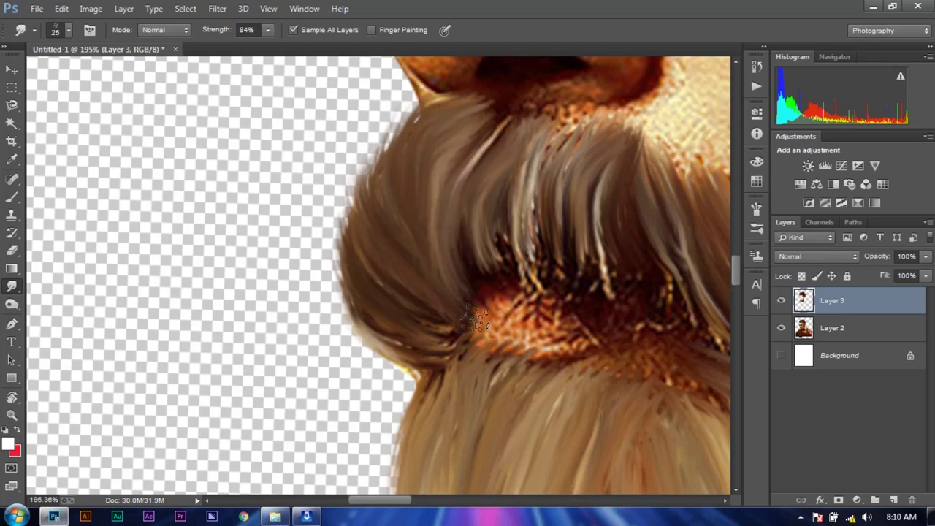
- Smudge the beard hair down over the jacket
{"action": "scroll", "coordinate": [468, 151], "scroll_direction": "right", "scroll_amount": 4}
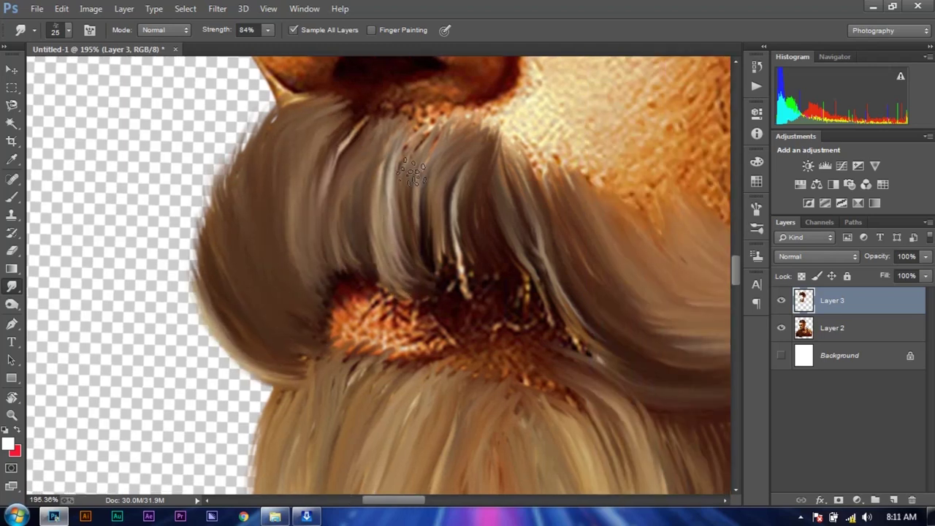
{"action": "scroll", "coordinate": [428, 228], "scroll_direction": "down", "scroll_amount": 5}
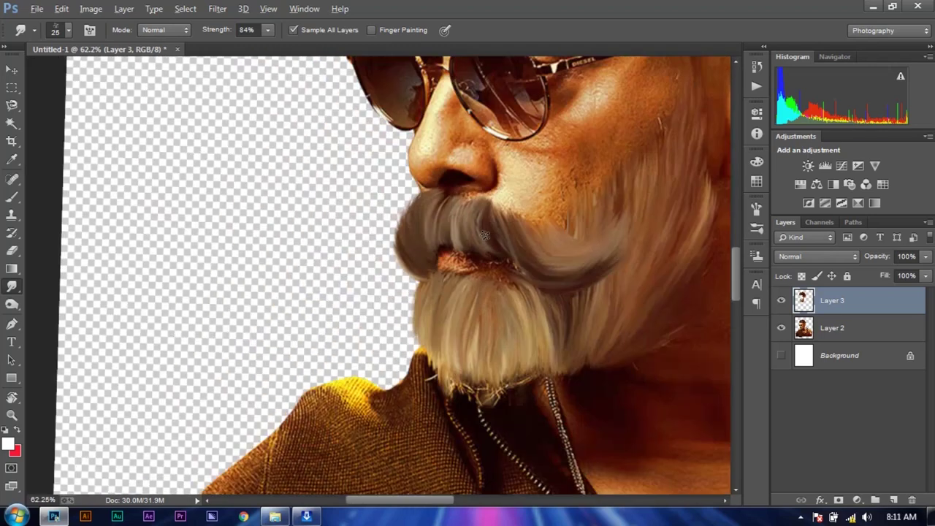
{"action": "scroll", "coordinate": [512, 146], "scroll_direction": "down", "scroll_amount": 2}
{"action": "scroll", "coordinate": [582, 137], "scroll_direction": "up", "scroll_amount": 6}
{"action": "scroll", "coordinate": [356, 155], "scroll_direction": "up", "scroll_amount": 3}
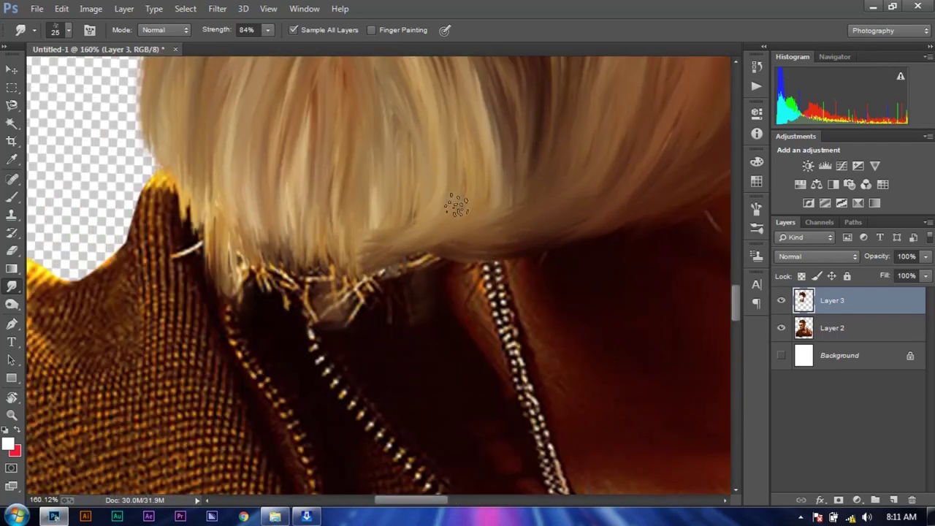
{"action": "scroll", "coordinate": [375, 171], "scroll_direction": "up", "scroll_amount": 2}
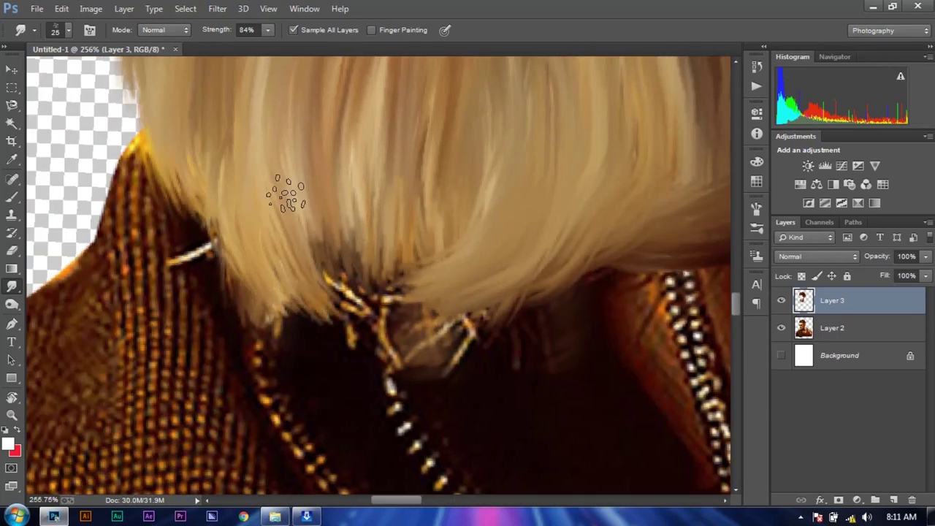
{"action": "left_click_drag", "start_coordinate": [211, 123], "coordinate": [487, 278]}
- Zoom in and out to inspect the smoothed moustache and beard
{"action": "scroll", "coordinate": [526, 307], "scroll_direction": "down", "scroll_amount": 3}
{"action": "scroll", "coordinate": [577, 191], "scroll_direction": "down", "scroll_amount": 2}
{"action": "scroll", "coordinate": [576, 191], "scroll_direction": "up", "scroll_amount": 2}
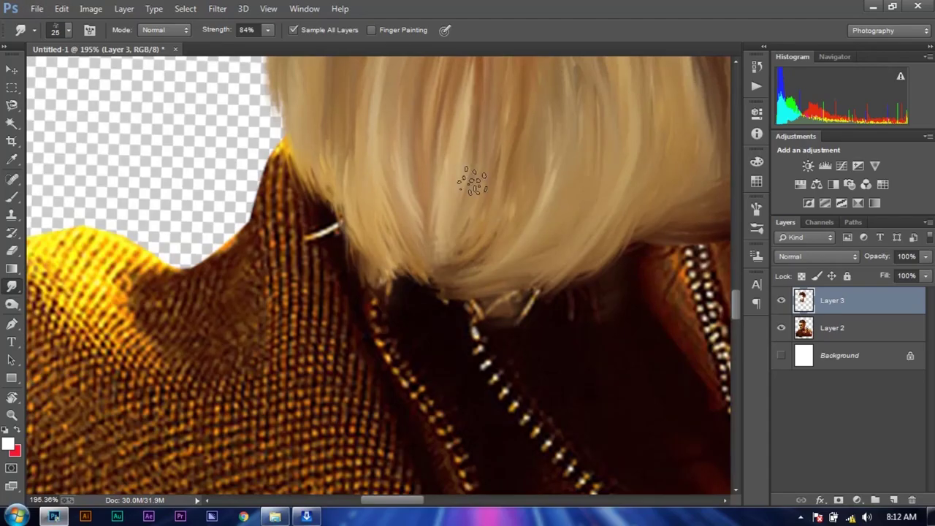
{"action": "scroll", "coordinate": [486, 150], "scroll_direction": "down", "scroll_amount": 2}
{"action": "scroll", "coordinate": [486, 223], "scroll_direction": "up", "scroll_amount": 3}
{"action": "scroll", "coordinate": [511, 324], "scroll_direction": "up", "scroll_amount": 1}
{"action": "scroll", "coordinate": [544, 237], "scroll_direction": "down", "scroll_amount": 2}
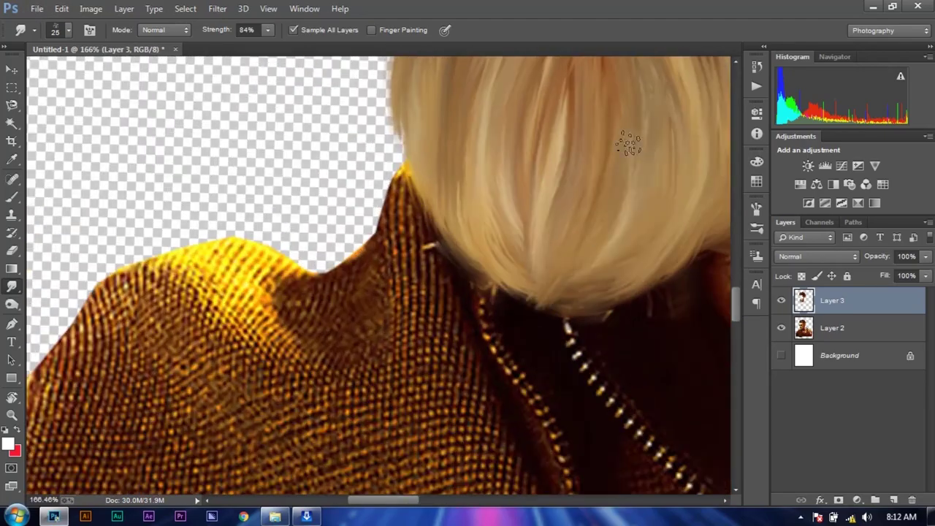
{"action": "scroll", "coordinate": [601, 250], "scroll_direction": "up", "scroll_amount": 3}
{"action": "scroll", "coordinate": [501, 271], "scroll_direction": "down", "scroll_amount": 1}
{"action": "scroll", "coordinate": [334, 198], "scroll_direction": "down", "scroll_amount": 1}
{"action": "scroll", "coordinate": [268, 284], "scroll_direction": "down", "scroll_amount": 2}
{"action": "scroll", "coordinate": [234, 174], "scroll_direction": "up", "scroll_amount": 2}
{"action": "scroll", "coordinate": [450, 75], "scroll_direction": "down", "scroll_amount": 1}
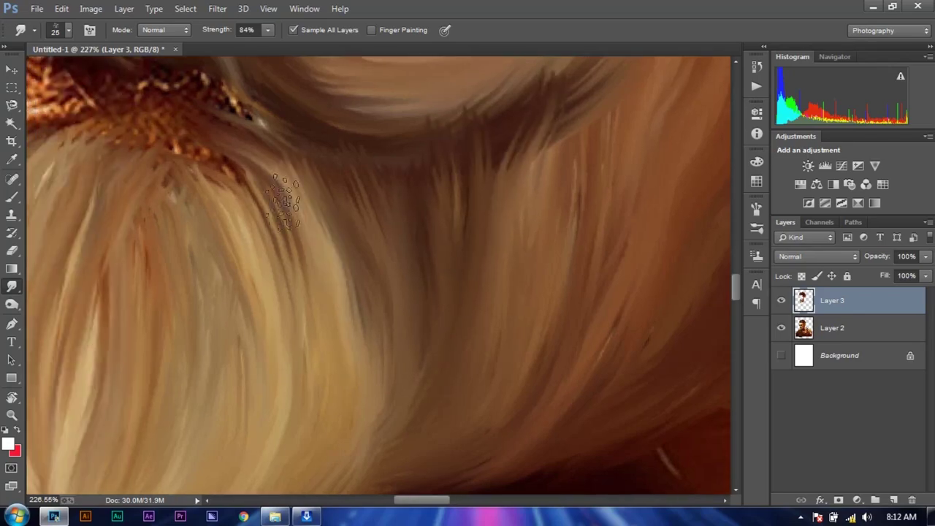
{"action": "scroll", "coordinate": [246, 263], "scroll_direction": "up", "scroll_amount": 2}
{"action": "scroll", "coordinate": [313, 247], "scroll_direction": "up", "scroll_amount": 1}
{"action": "scroll", "coordinate": [431, 223], "scroll_direction": "down", "scroll_amount": 1}
{"action": "scroll", "coordinate": [322, 175], "scroll_direction": "up", "scroll_amount": 1}
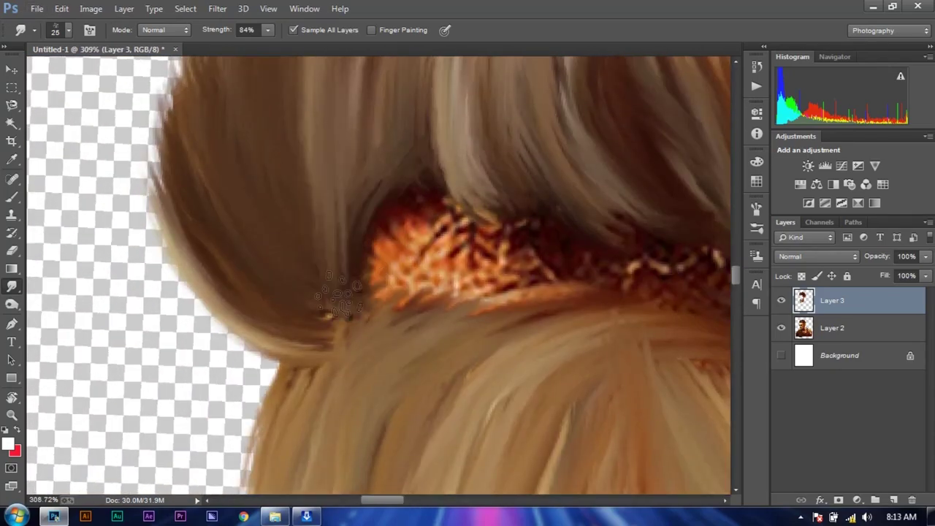
{"action": "scroll", "coordinate": [284, 151], "scroll_direction": "down", "scroll_amount": 2}
{"action": "scroll", "coordinate": [458, 259], "scroll_direction": "up", "scroll_amount": 2}
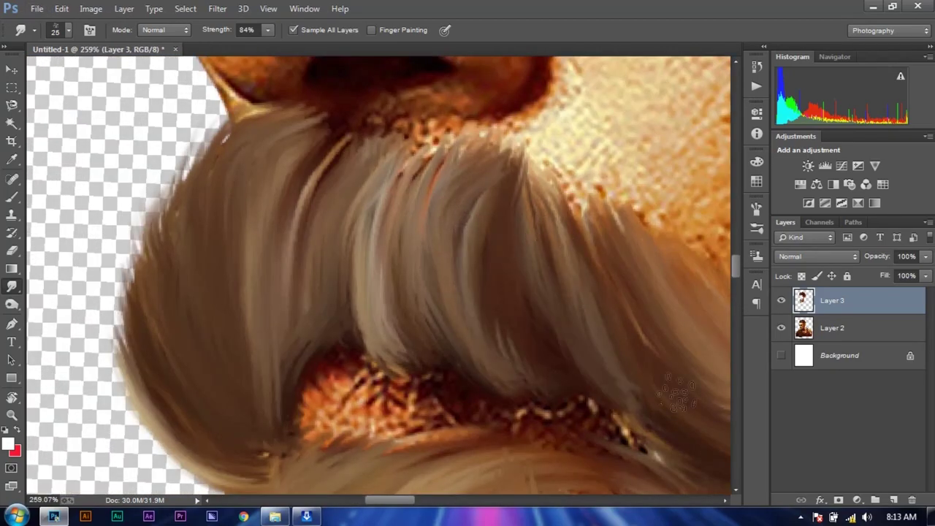
{"action": "scroll", "coordinate": [455, 338], "scroll_direction": "down", "scroll_amount": 2}
{"action": "scroll", "coordinate": [460, 314], "scroll_direction": "down", "scroll_amount": 1}
{"action": "scroll", "coordinate": [467, 293], "scroll_direction": "up", "scroll_amount": 2}
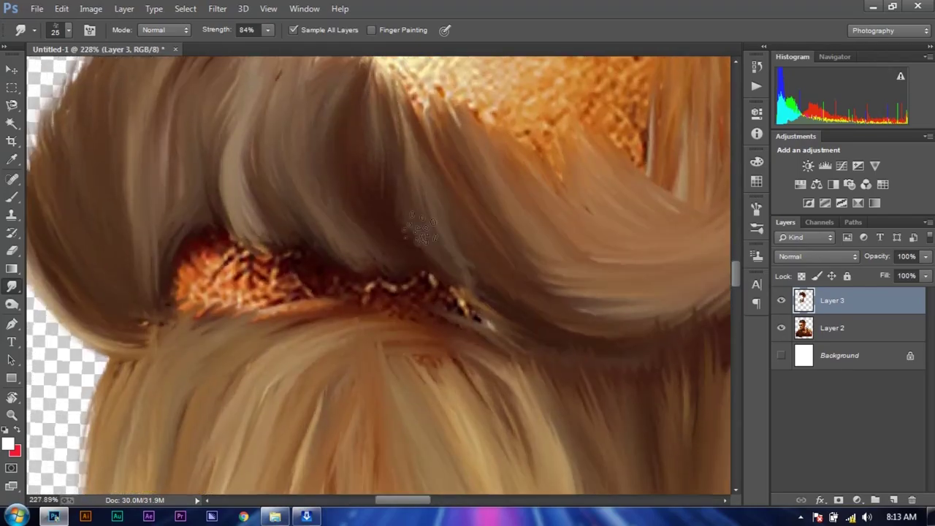
{"action": "scroll", "coordinate": [470, 284], "scroll_direction": "down", "scroll_amount": 1}
{"action": "scroll", "coordinate": [470, 285], "scroll_direction": "up", "scroll_amount": 1}
{"action": "scroll", "coordinate": [413, 271], "scroll_direction": "down", "scroll_amount": 3}
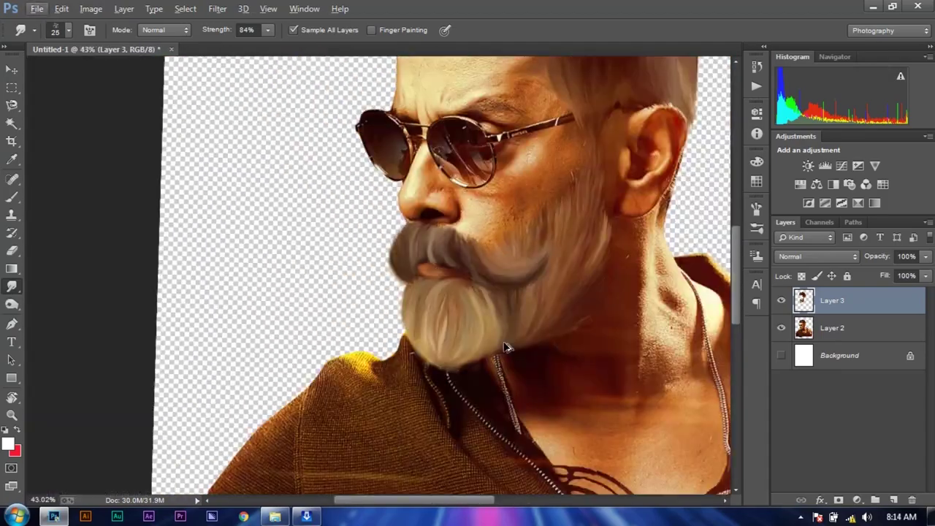
- Smudge the moustache's left side into brown strokes, blending in the light hair texture
{"action": "scroll", "coordinate": [515, 321], "scroll_direction": "up", "scroll_amount": 3}
{"action": "scroll", "coordinate": [439, 318], "scroll_direction": "up", "scroll_amount": 1}
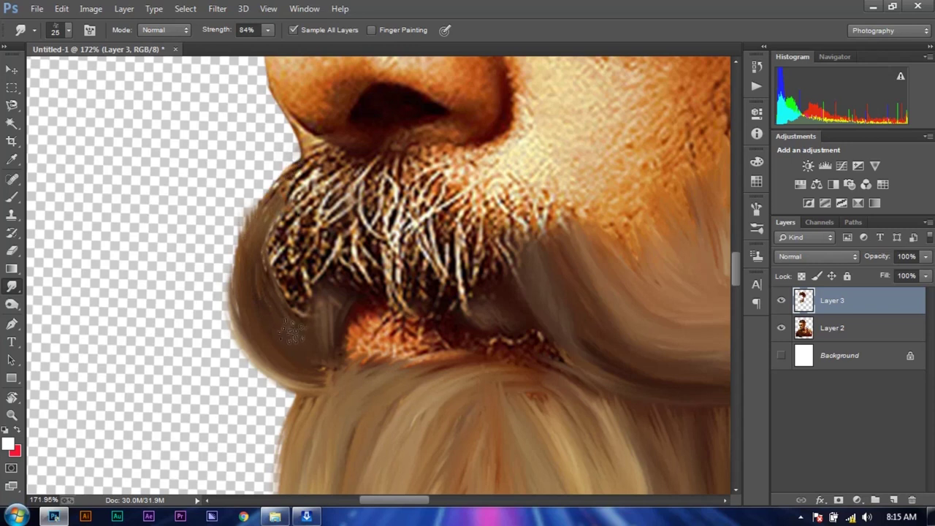
{"action": "mouse_move", "coordinate": [290, 332]}
{"action": "left_mouse_down"}
{"action": "mouse_move", "coordinate": [323, 302]}
{"action": "mouse_move", "coordinate": [257, 256]}
{"action": "left_mouse_up"}
{"action": "left_click_drag", "start_coordinate": [351, 236], "coordinate": [412, 170]}
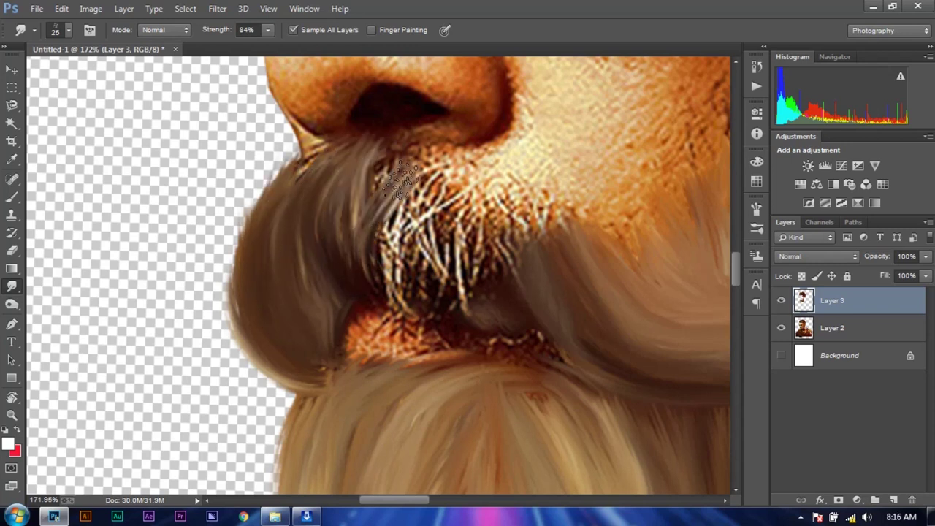
{"action": "left_click_drag", "start_coordinate": [268, 221], "coordinate": [424, 237]}
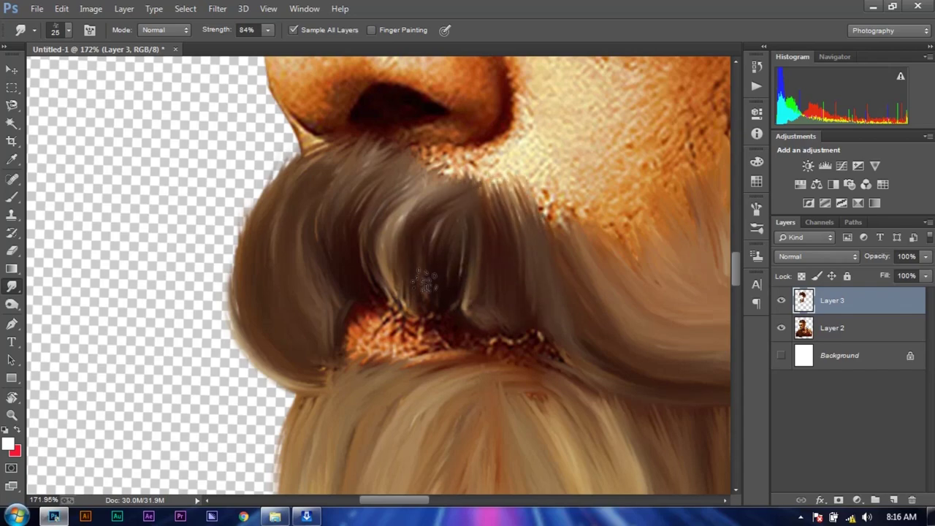
- Smooth the bristly hair at the moustache's centre into brown strands
{"action": "scroll", "coordinate": [380, 231], "scroll_direction": "up", "scroll_amount": 2}
{"action": "scroll", "coordinate": [394, 241], "scroll_direction": "down", "scroll_amount": 3}
{"action": "scroll", "coordinate": [409, 255], "scroll_direction": "up", "scroll_amount": 3}
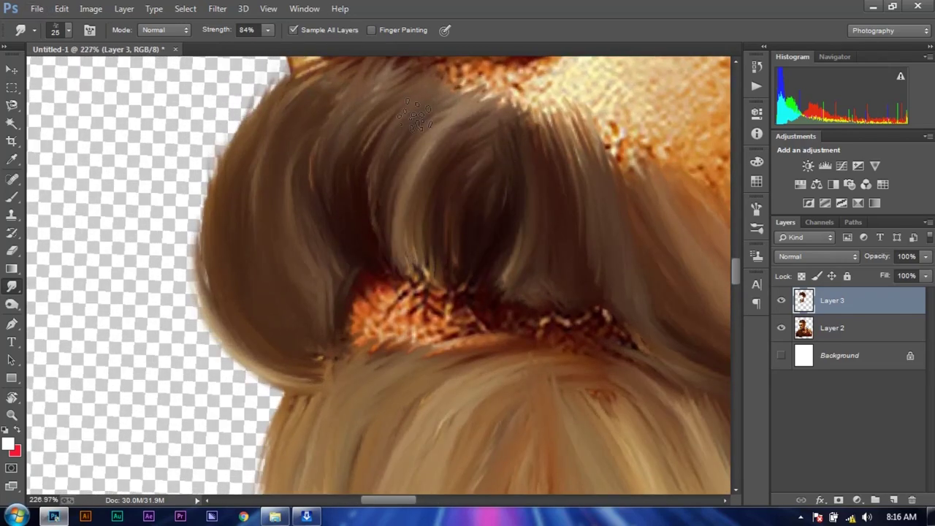
{"action": "scroll", "coordinate": [468, 248], "scroll_direction": "down", "scroll_amount": 3}
{"action": "scroll", "coordinate": [475, 263], "scroll_direction": "up", "scroll_amount": 2}
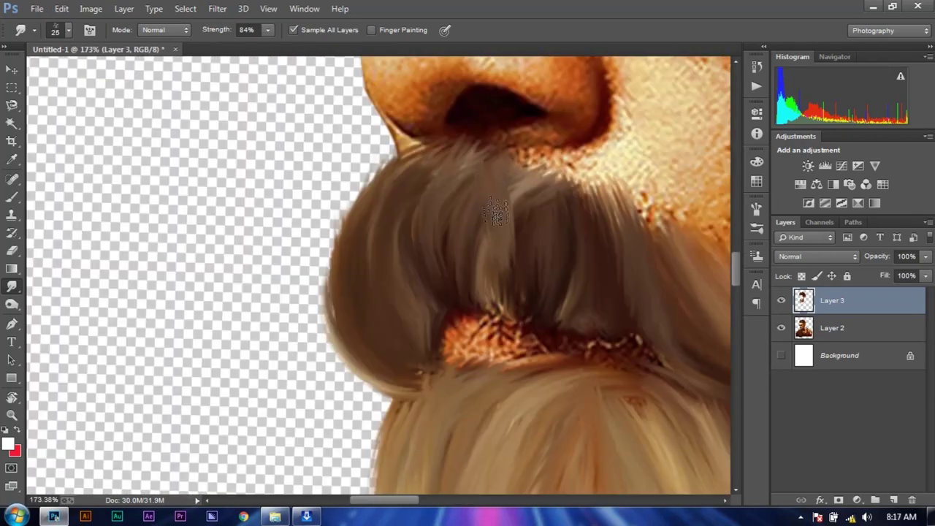
{"action": "scroll", "coordinate": [497, 285], "scroll_direction": "up", "scroll_amount": 2}
{"action": "scroll", "coordinate": [516, 298], "scroll_direction": "down", "scroll_amount": 2}
{"action": "scroll", "coordinate": [497, 277], "scroll_direction": "up", "scroll_amount": 2}
{"action": "left_click_drag", "start_coordinate": [555, 154], "coordinate": [453, 321]}
{"action": "left_click_drag", "start_coordinate": [496, 380], "coordinate": [467, 252]}
{"action": "scroll", "coordinate": [467, 250], "scroll_direction": "down", "scroll_amount": 2}
{"action": "scroll", "coordinate": [409, 219], "scroll_direction": "up", "scroll_amount": 1}
{"action": "scroll", "coordinate": [380, 277], "scroll_direction": "down", "scroll_amount": 3}
{"action": "scroll", "coordinate": [330, 356], "scroll_direction": "up", "scroll_amount": 3}
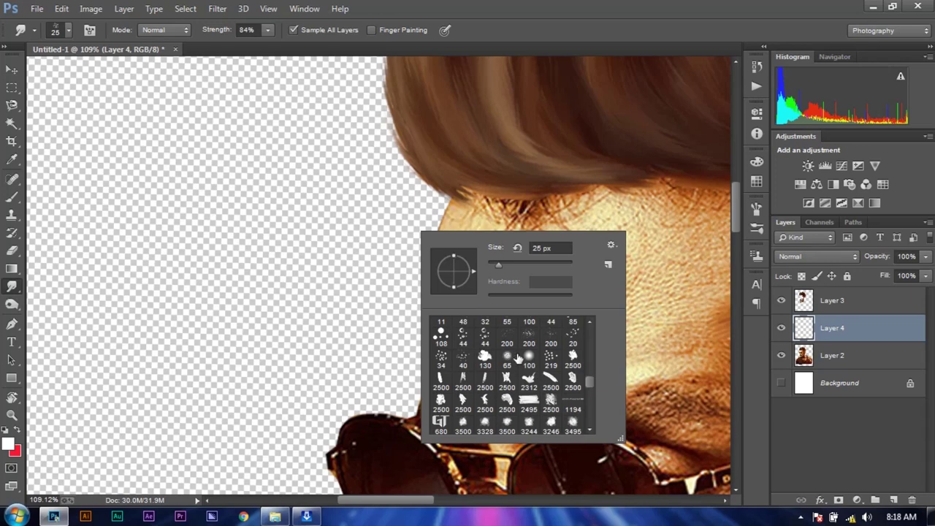
- Switch to the 65 px soft brush and undo a stray dark smudge on the temple
{"action": "left_click", "coordinate": [292, 286]}
{"action": "scroll", "coordinate": [523, 363], "scroll_direction": "right", "scroll_amount": 2}
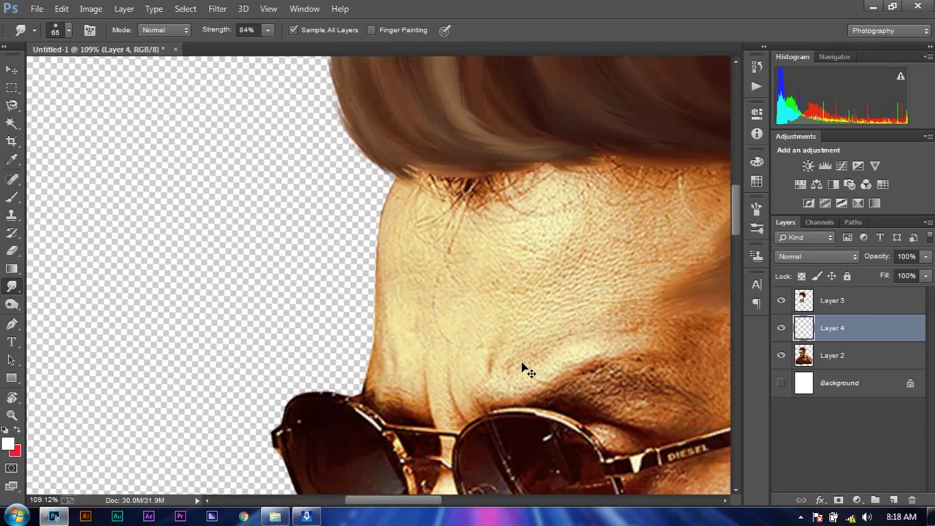
{"action": "scroll", "coordinate": [523, 365], "scroll_direction": "right", "scroll_amount": 2}
{"action": "scroll", "coordinate": [523, 365], "scroll_direction": "right", "scroll_amount": 2}
{"action": "scroll", "coordinate": [441, 265], "scroll_direction": "up", "scroll_amount": 5}
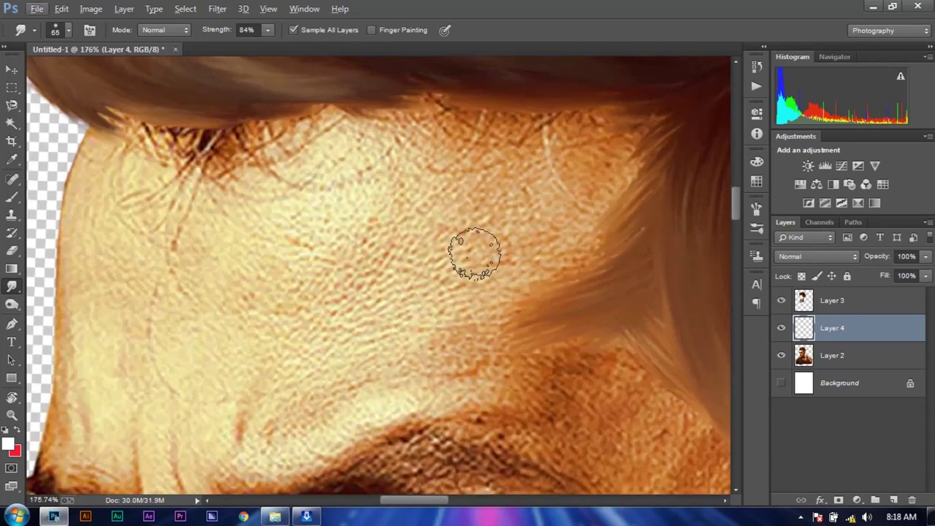
{"action": "left_click_drag", "start_coordinate": [648, 199], "coordinate": [528, 192]}
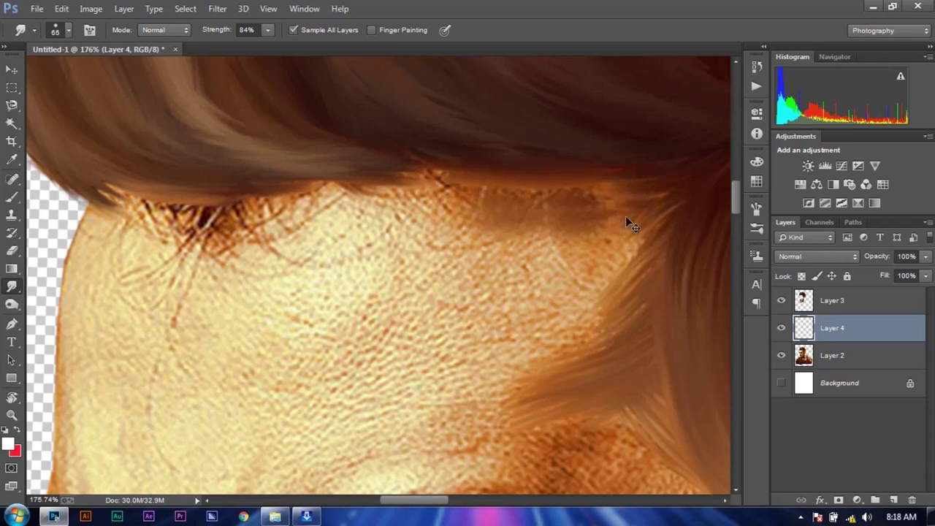
{"action": "key", "text": "ctrl+z"}
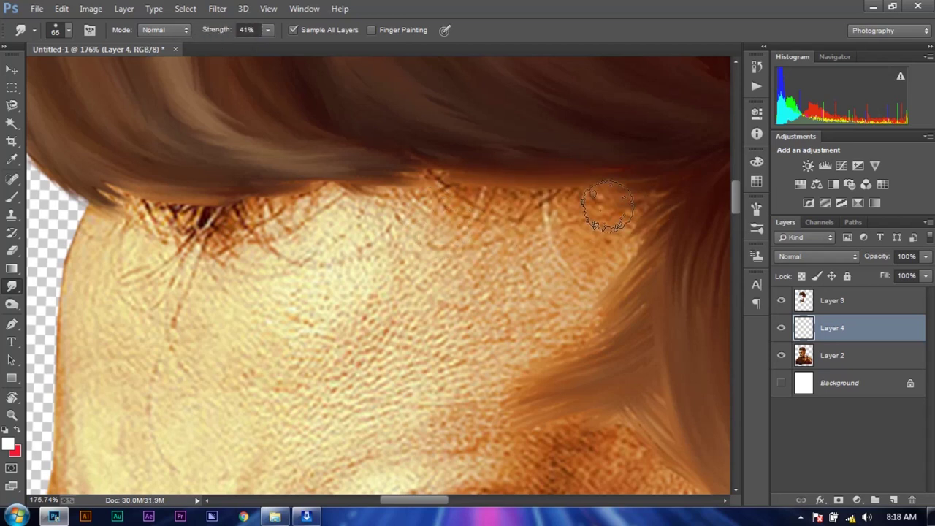
- Hide Layer 3 and smooth the skin above the eyebrow
{"action": "left_click", "coordinate": [781, 300]}
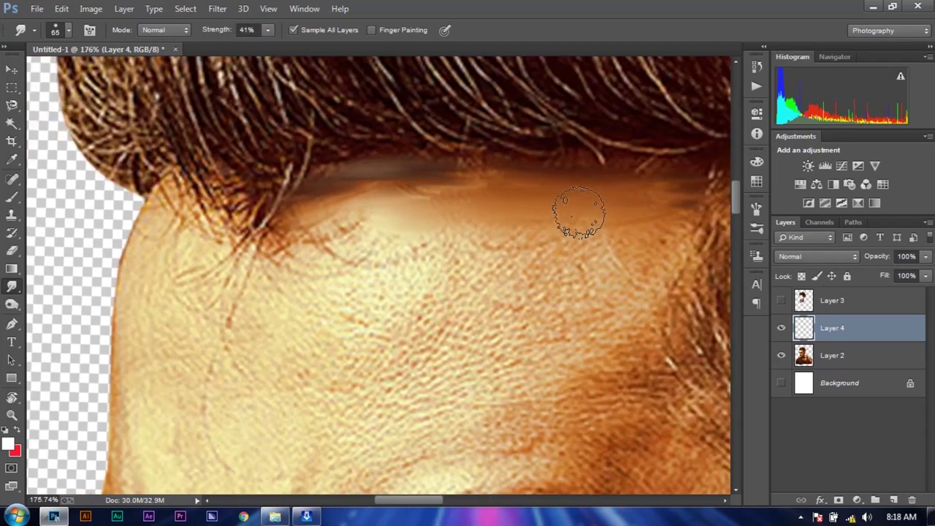
{"action": "scroll", "coordinate": [365, 219], "scroll_direction": "left", "scroll_amount": 2}
{"action": "scroll", "coordinate": [272, 260], "scroll_direction": "down", "scroll_amount": 5}
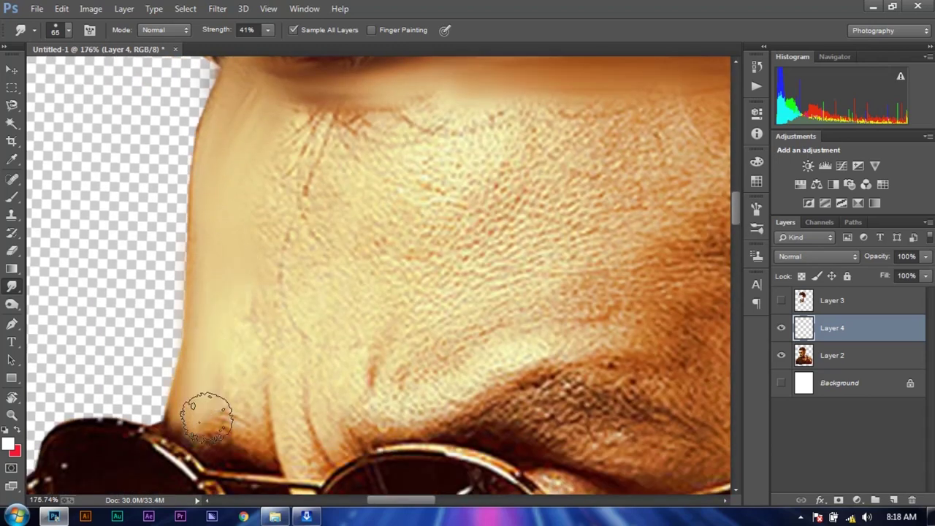
{"action": "left_click_drag", "start_coordinate": [355, 303], "coordinate": [541, 278]}
{"action": "scroll", "coordinate": [351, 269], "scroll_direction": "left", "scroll_amount": 3}
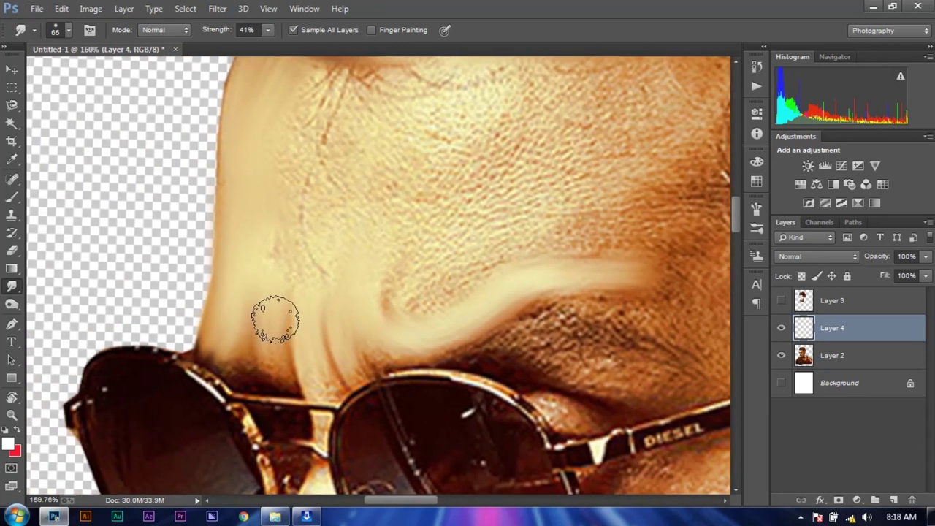
{"action": "scroll", "coordinate": [273, 317], "scroll_direction": "up", "scroll_amount": 5}
- Smooth the temple skin and the textured patch near the hairline into soft strokes
{"action": "mouse_move", "coordinate": [302, 209]}
{"action": "left_mouse_down"}
{"action": "mouse_move", "coordinate": [328, 273]}
{"action": "mouse_move", "coordinate": [266, 288]}
{"action": "left_mouse_up"}
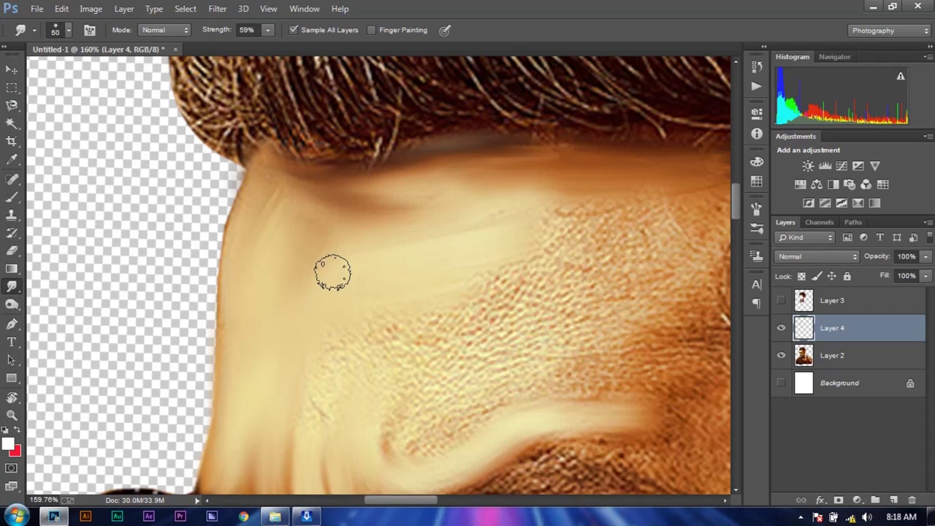
{"action": "scroll", "coordinate": [335, 355], "scroll_direction": "down", "scroll_amount": 4}
{"action": "scroll", "coordinate": [574, 251], "scroll_direction": "up", "scroll_amount": 4}
{"action": "scroll", "coordinate": [584, 233], "scroll_direction": "left", "scroll_amount": 2}
{"action": "left_click_drag", "start_coordinate": [590, 226], "coordinate": [198, 194]}
{"action": "scroll", "coordinate": [321, 256], "scroll_direction": "down", "scroll_amount": 3}
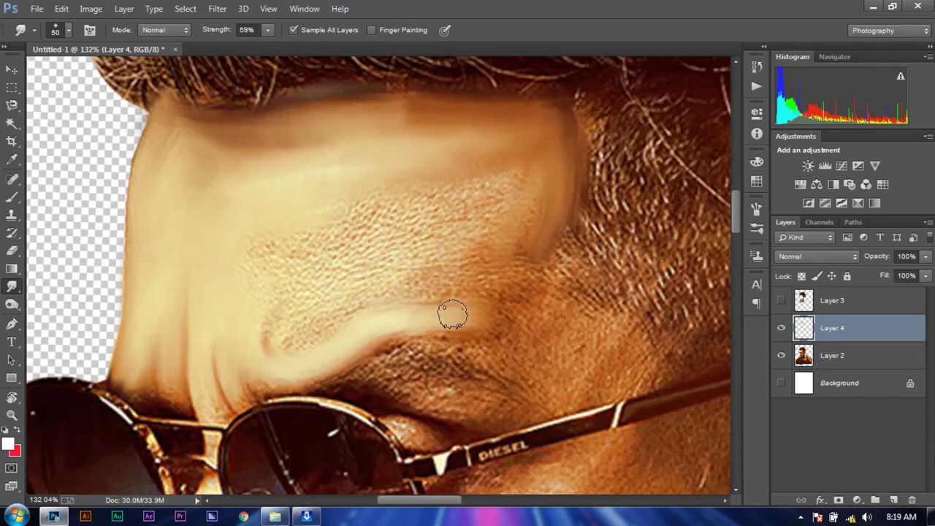
- Smudge the temple with a 150 px brush, then spread the cheek highlight downward at 50 px
{"action": "key", "text": "bracketright"}
{"action": "key", "text": "bracketright"}
{"action": "key", "text": "bracketright"}
{"action": "mouse_move", "coordinate": [381, 253]}
{"action": "left_mouse_down"}
{"action": "mouse_move", "coordinate": [303, 330]}
{"action": "mouse_move", "coordinate": [344, 219]}
{"action": "mouse_move", "coordinate": [219, 163]}
{"action": "mouse_move", "coordinate": [444, 290]}
{"action": "mouse_move", "coordinate": [490, 202]}
{"action": "left_mouse_up"}
{"action": "scroll", "coordinate": [490, 202], "scroll_direction": "down", "scroll_amount": 3}
{"action": "scroll", "coordinate": [474, 317], "scroll_direction": "up", "scroll_amount": 5}
{"action": "key", "text": "bracketleft"}
{"action": "key", "text": "bracketleft"}
{"action": "key", "text": "bracketleft"}
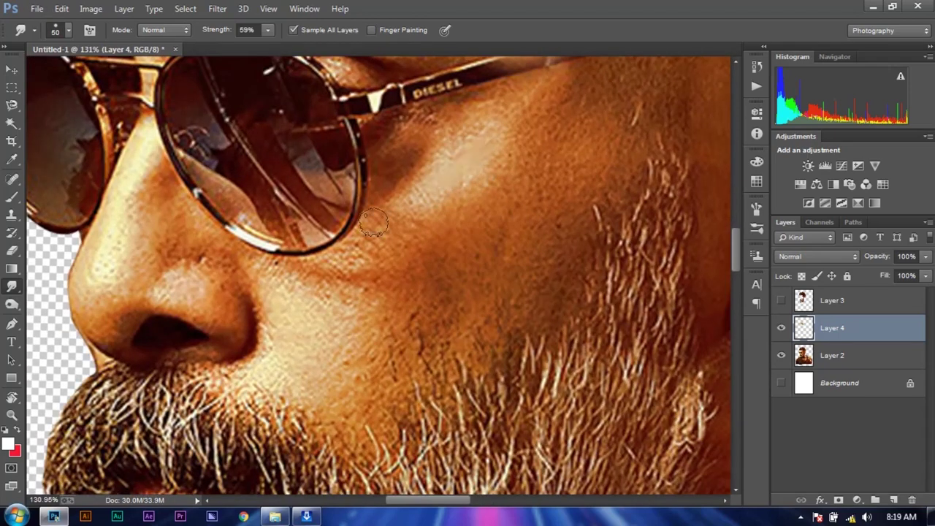
{"action": "mouse_move", "coordinate": [460, 153]}
{"action": "left_mouse_down"}
{"action": "mouse_move", "coordinate": [545, 98]}
{"action": "mouse_move", "coordinate": [563, 192]}
{"action": "mouse_move", "coordinate": [344, 319]}
{"action": "mouse_move", "coordinate": [409, 365]}
{"action": "left_mouse_up"}
{"action": "scroll", "coordinate": [457, 343], "scroll_direction": "down", "scroll_amount": 5}
{"action": "scroll", "coordinate": [457, 343], "scroll_direction": "up", "scroll_amount": 2}
- At 90 px, smooth the lower cheek beside the beard and the skin under the nose
{"action": "key", "text": "bracketright"}
{"action": "key", "text": "bracketright"}
{"action": "key", "text": "bracketright"}
{"action": "left_click_drag", "start_coordinate": [438, 402], "coordinate": [482, 281]}
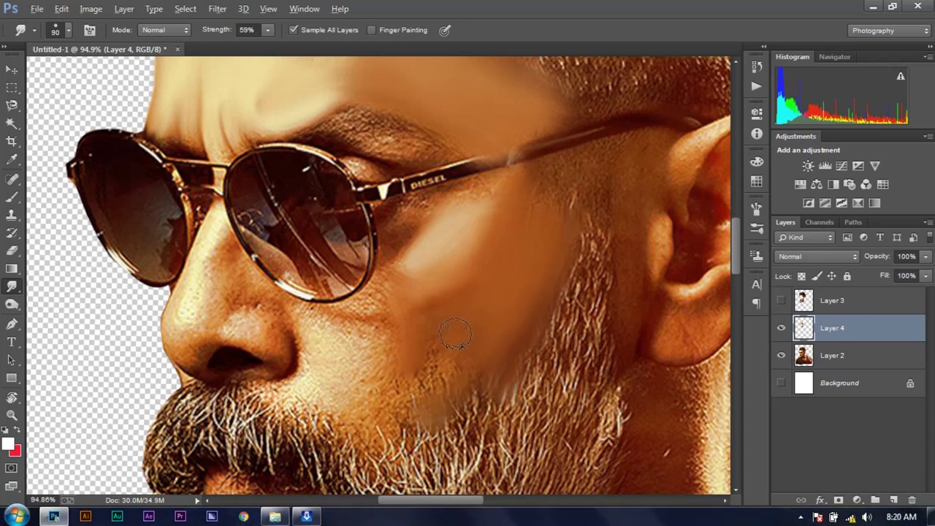
{"action": "scroll", "coordinate": [451, 332], "scroll_direction": "up", "scroll_amount": 1}
{"action": "left_click_drag", "start_coordinate": [409, 292], "coordinate": [349, 353]}
{"action": "mouse_move", "coordinate": [470, 261]}
{"action": "left_mouse_down"}
{"action": "mouse_move", "coordinate": [246, 334]}
{"action": "mouse_move", "coordinate": [355, 309]}
{"action": "mouse_move", "coordinate": [283, 398]}
{"action": "left_mouse_up"}
- With an 80 px brush, blend and soften the nose edge into the nearby cheek
{"action": "key", "text": "bracketleft"}
{"action": "scroll", "coordinate": [303, 261], "scroll_direction": "up", "scroll_amount": 1}
{"action": "left_click_drag", "start_coordinate": [222, 241], "coordinate": [317, 278]}
{"action": "scroll", "coordinate": [316, 306], "scroll_direction": "up", "scroll_amount": 1}
{"action": "mouse_move", "coordinate": [314, 334]}
{"action": "left_mouse_down"}
{"action": "mouse_move", "coordinate": [303, 355]}
{"action": "mouse_move", "coordinate": [364, 433]}
{"action": "mouse_move", "coordinate": [432, 366]}
{"action": "mouse_move", "coordinate": [350, 347]}
{"action": "left_mouse_up"}
{"action": "scroll", "coordinate": [302, 355], "scroll_direction": "down", "scroll_amount": 1}
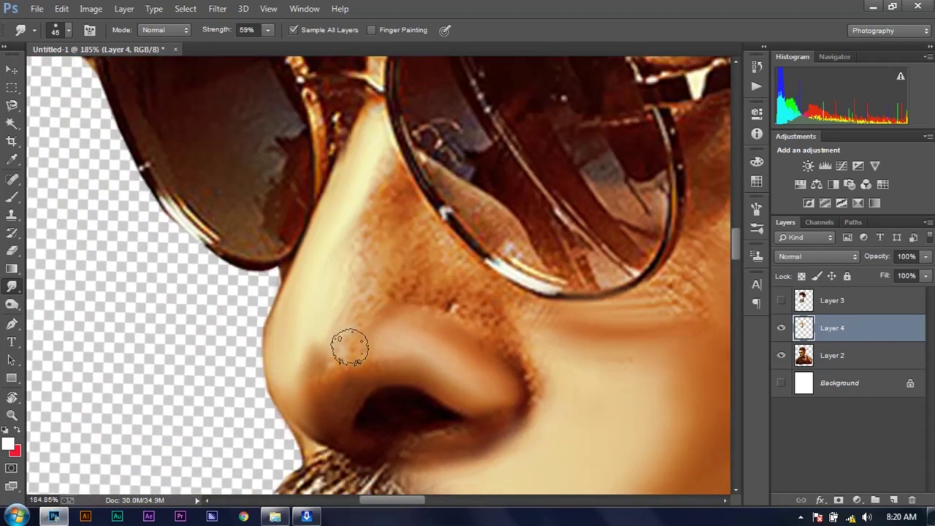
{"action": "left_click_drag", "start_coordinate": [353, 216], "coordinate": [292, 358]}
{"action": "scroll", "coordinate": [314, 350], "scroll_direction": "down", "scroll_amount": 3}
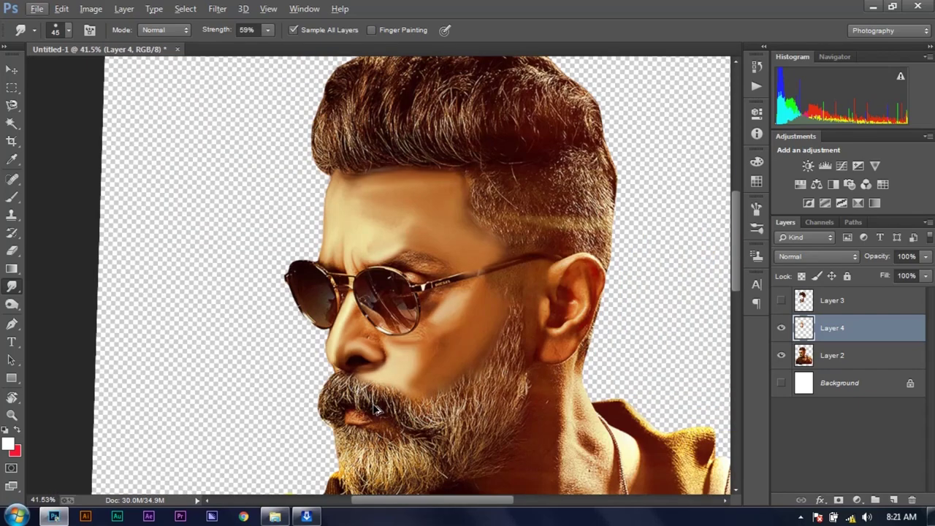
- Smooth the side of the nose and cheek, and smear shading up the nose bridge
{"action": "scroll", "coordinate": [334, 409], "scroll_direction": "up", "scroll_amount": 3}
{"action": "left_click_drag", "start_coordinate": [334, 428], "coordinate": [540, 391]}
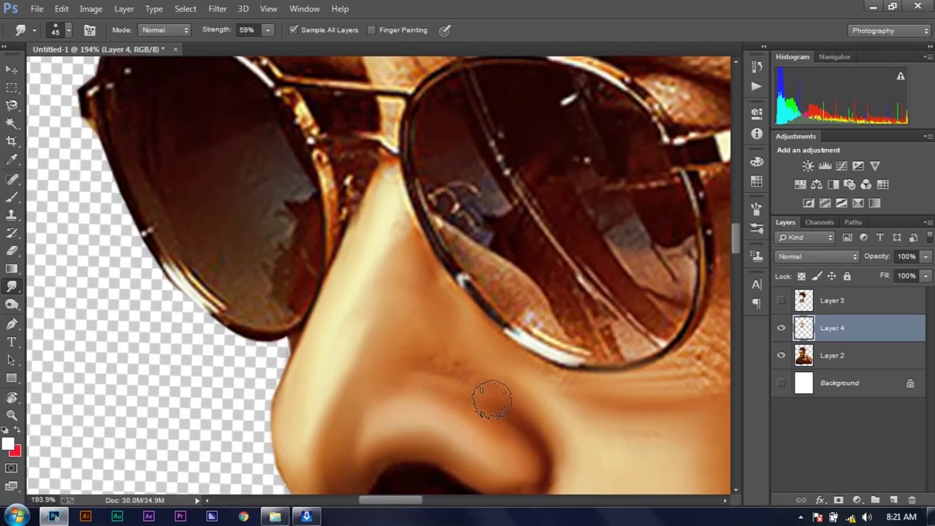
{"action": "scroll", "coordinate": [397, 241], "scroll_direction": "down", "scroll_amount": 3}
{"action": "scroll", "coordinate": [337, 281], "scroll_direction": "up", "scroll_amount": 3}
{"action": "left_click_drag", "start_coordinate": [338, 281], "coordinate": [356, 132]}
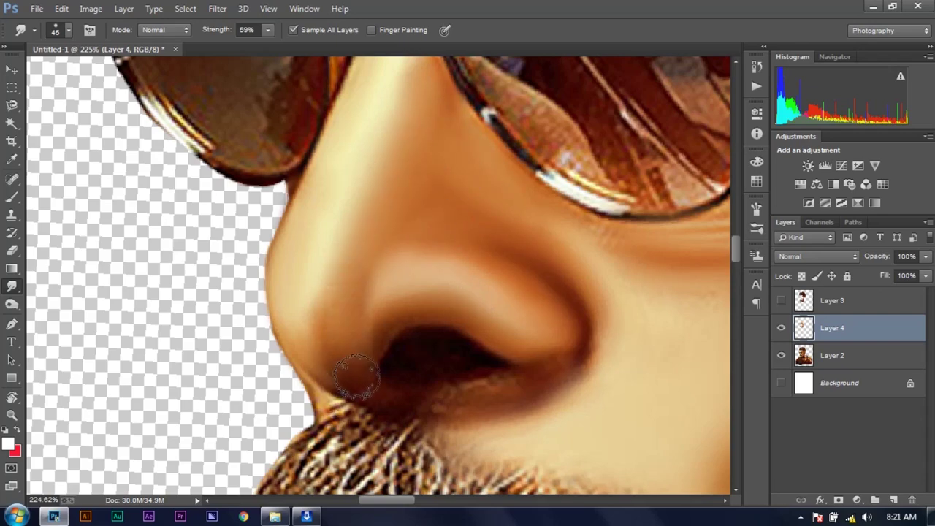
{"action": "scroll", "coordinate": [356, 376], "scroll_direction": "down", "scroll_amount": 2}
{"action": "scroll", "coordinate": [463, 386], "scroll_direction": "up", "scroll_amount": 1}
- Switch to the Eraser with a 70 px brush and zoom around the cheek area
{"action": "key", "text": "e"}
{"action": "scroll", "coordinate": [377, 319], "scroll_direction": "down", "scroll_amount": 5}
{"action": "scroll", "coordinate": [407, 320], "scroll_direction": "up", "scroll_amount": 5}
{"action": "scroll", "coordinate": [426, 289], "scroll_direction": "up", "scroll_amount": 2}
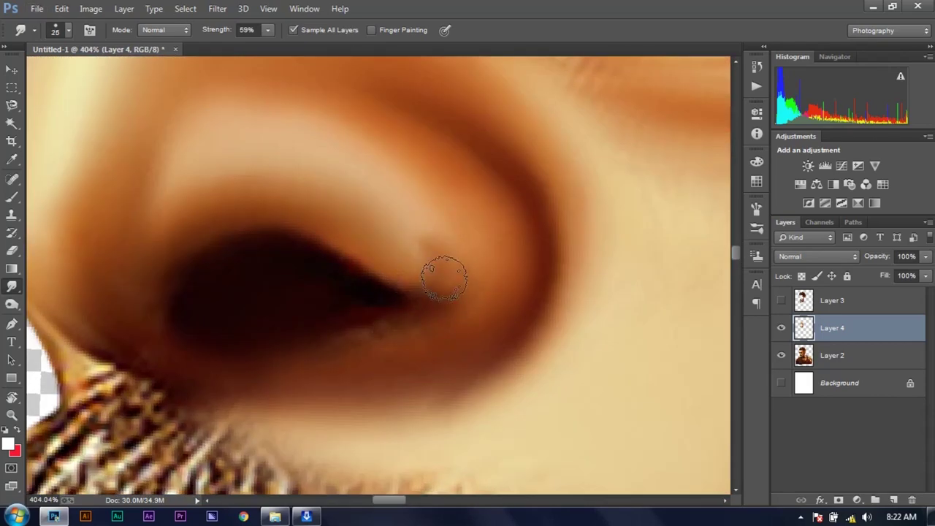
{"action": "scroll", "coordinate": [359, 323], "scroll_direction": "up", "scroll_amount": 1}
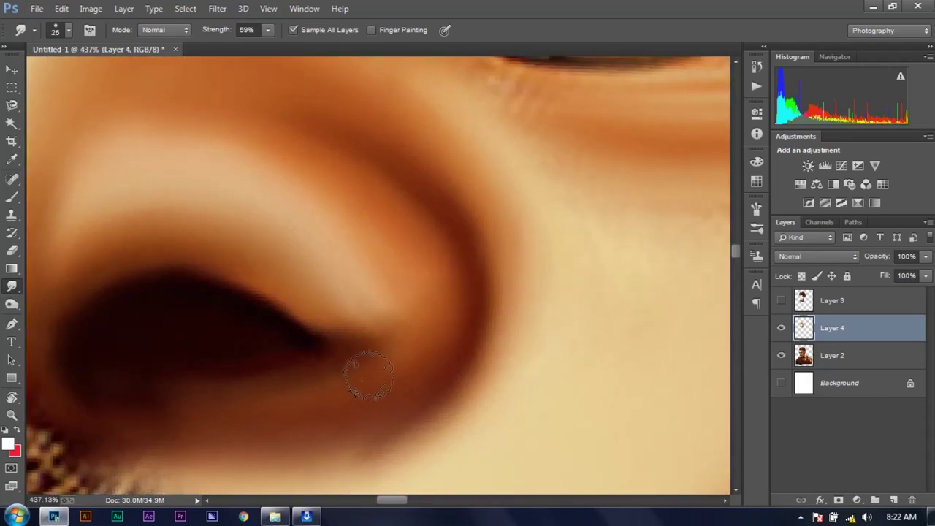
{"action": "scroll", "coordinate": [424, 316], "scroll_direction": "down", "scroll_amount": 3}
{"action": "scroll", "coordinate": [251, 271], "scroll_direction": "up", "scroll_amount": 3}
{"action": "scroll", "coordinate": [251, 271], "scroll_direction": "down", "scroll_amount": 2}
{"action": "scroll", "coordinate": [420, 256], "scroll_direction": "up", "scroll_amount": 2}
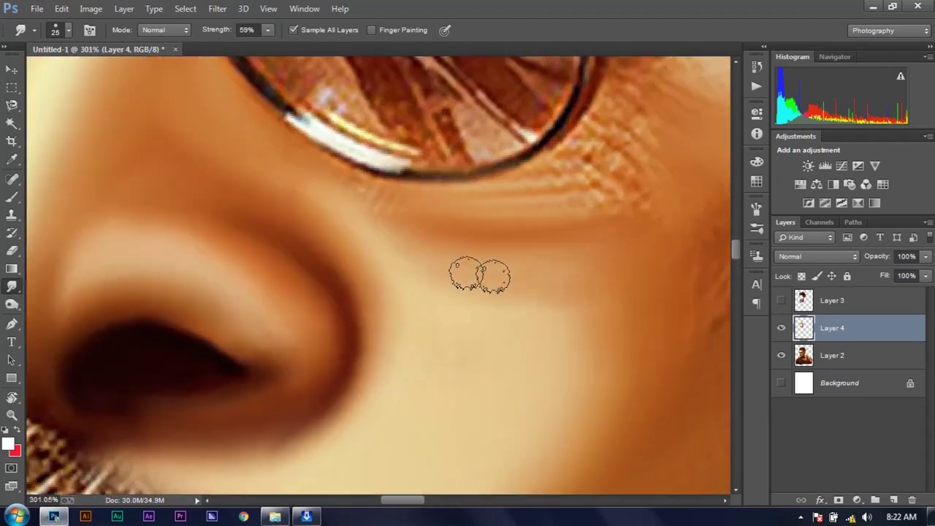
{"action": "scroll", "coordinate": [529, 242], "scroll_direction": "down", "scroll_amount": 3}
{"action": "scroll", "coordinate": [249, 305], "scroll_direction": "up", "scroll_amount": 2}
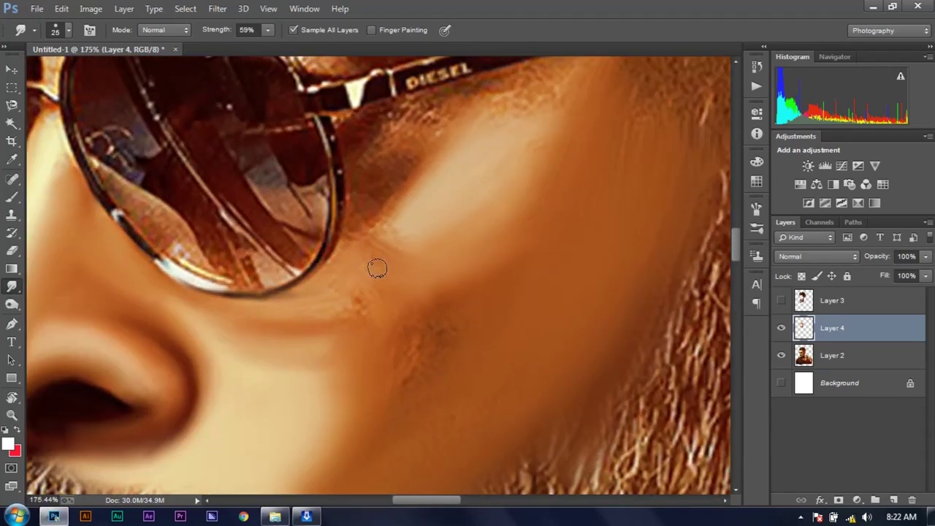
{"action": "scroll", "coordinate": [377, 268], "scroll_direction": "down", "scroll_amount": 2}
{"action": "scroll", "coordinate": [384, 322], "scroll_direction": "up", "scroll_amount": 3}
{"action": "scroll", "coordinate": [346, 247], "scroll_direction": "down", "scroll_amount": 2}
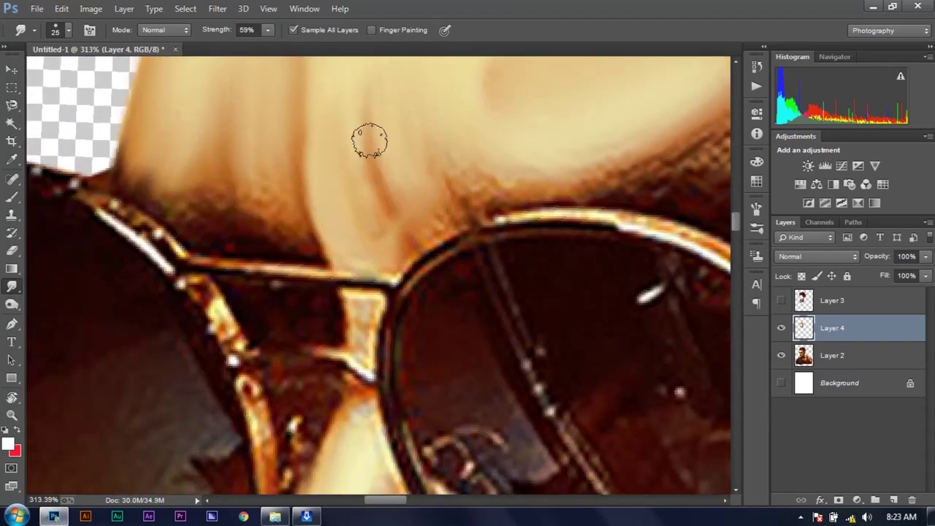
{"action": "scroll", "coordinate": [395, 256], "scroll_direction": "up", "scroll_amount": 1}
{"action": "scroll", "coordinate": [387, 266], "scroll_direction": "up", "scroll_amount": 1}
{"action": "scroll", "coordinate": [343, 260], "scroll_direction": "up", "scroll_amount": 1}
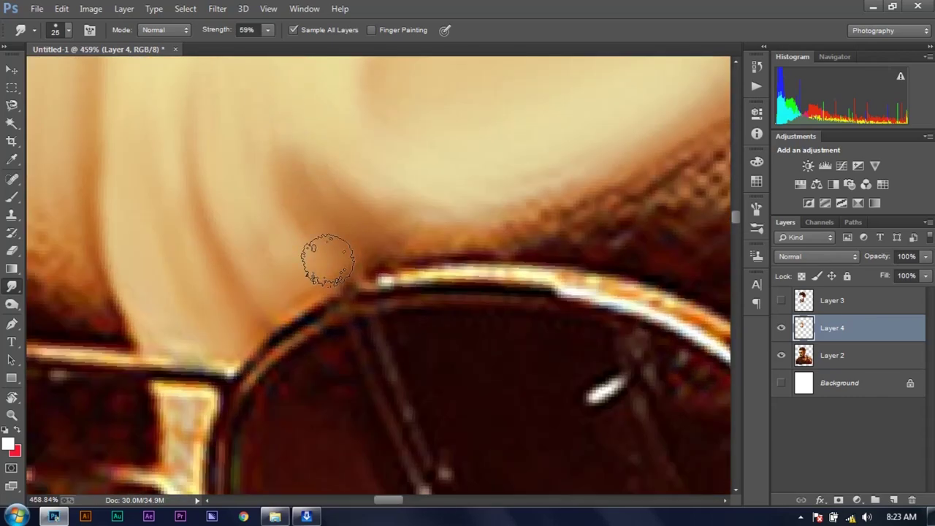
{"action": "scroll", "coordinate": [267, 309], "scroll_direction": "down", "scroll_amount": 1}
{"action": "scroll", "coordinate": [302, 333], "scroll_direction": "down", "scroll_amount": 1}
{"action": "scroll", "coordinate": [346, 327], "scroll_direction": "down", "scroll_amount": 1}
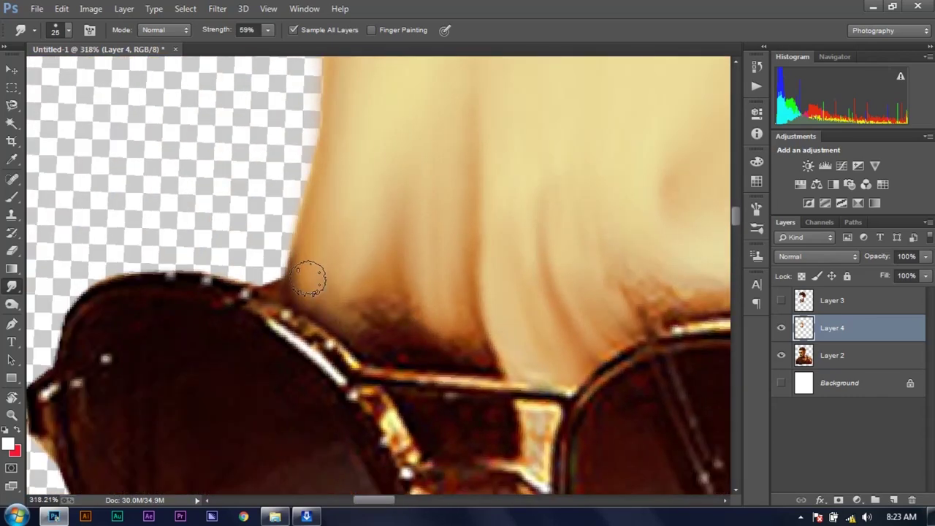
{"action": "scroll", "coordinate": [385, 356], "scroll_direction": "down", "scroll_amount": 2}
{"action": "scroll", "coordinate": [534, 198], "scroll_direction": "up", "scroll_amount": 2}
{"action": "scroll", "coordinate": [439, 292], "scroll_direction": "down", "scroll_amount": 1}
{"action": "scroll", "coordinate": [395, 354], "scroll_direction": "up", "scroll_amount": 1}
- Enlarge the smudge brush to 40 px and smooth the cheek shading under the glasses
{"action": "key", "text": "bracketright"}
{"action": "key", "text": "bracketright"}
{"action": "key", "text": "bracketright"}
{"action": "scroll", "coordinate": [409, 270], "scroll_direction": "up", "scroll_amount": 3}
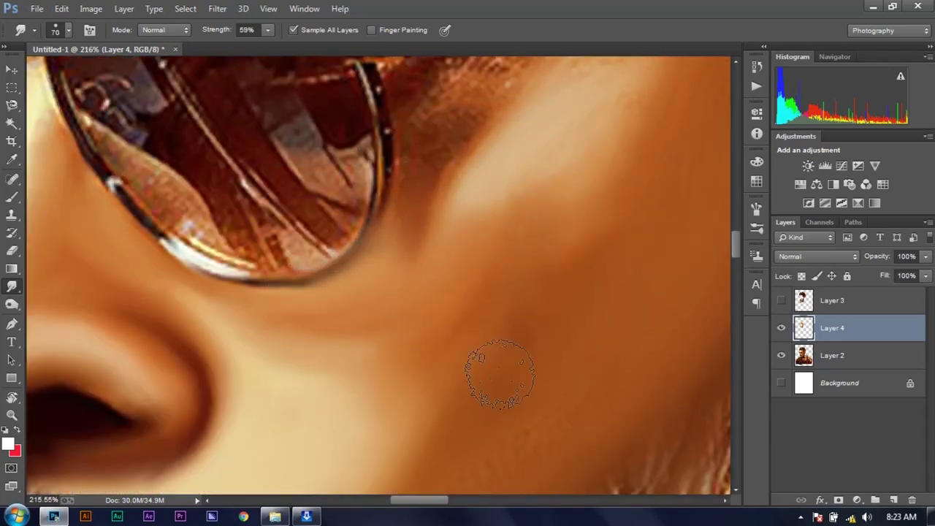
{"action": "scroll", "coordinate": [376, 397], "scroll_direction": "down", "scroll_amount": 2}
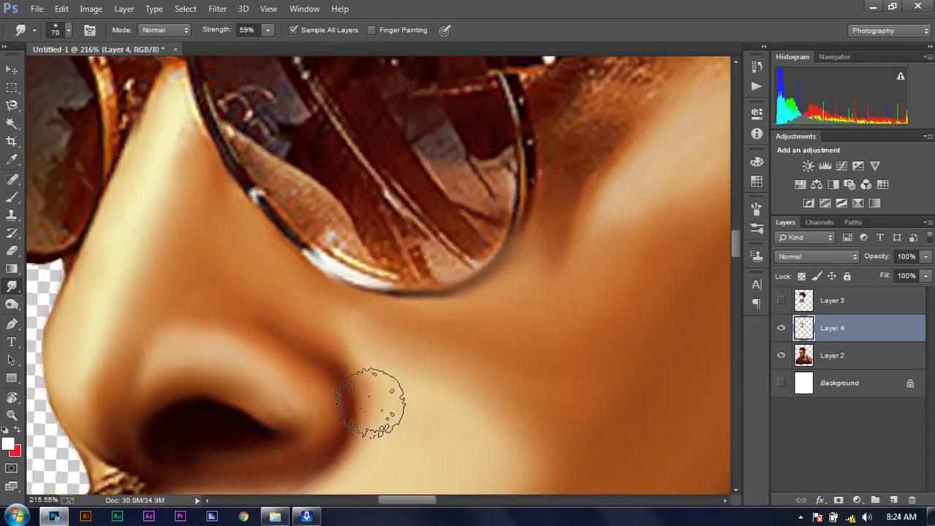
{"action": "scroll", "coordinate": [338, 277], "scroll_direction": "down", "scroll_amount": 2}
{"action": "scroll", "coordinate": [338, 375], "scroll_direction": "down", "scroll_amount": 2}
{"action": "scroll", "coordinate": [411, 344], "scroll_direction": "up", "scroll_amount": 2}
{"action": "scroll", "coordinate": [411, 344], "scroll_direction": "down", "scroll_amount": 2}
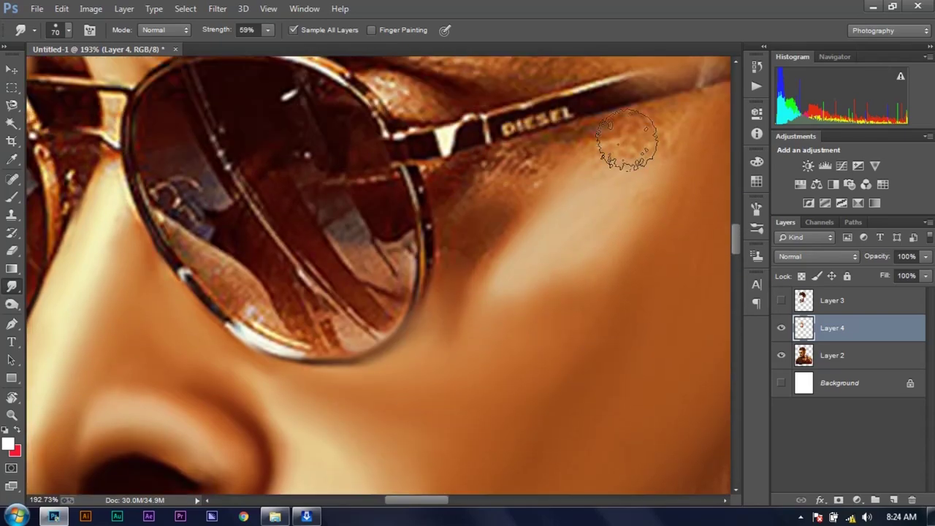
{"action": "scroll", "coordinate": [564, 286], "scroll_direction": "down", "scroll_amount": 1}
{"action": "scroll", "coordinate": [454, 316], "scroll_direction": "down", "scroll_amount": 1}
{"action": "scroll", "coordinate": [454, 316], "scroll_direction": "up", "scroll_amount": 1}
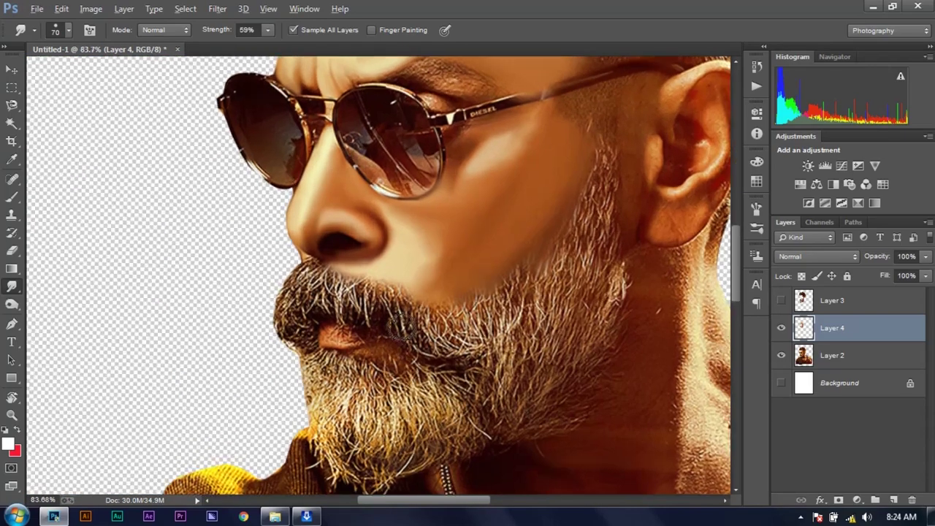
{"action": "scroll", "coordinate": [447, 336], "scroll_direction": "up", "scroll_amount": 1}
{"action": "scroll", "coordinate": [440, 361], "scroll_direction": "up", "scroll_amount": 2}
{"action": "scroll", "coordinate": [440, 361], "scroll_direction": "down", "scroll_amount": 1}
{"action": "left_click_drag", "start_coordinate": [250, 376], "coordinate": [288, 372]}
- Zoom in and out to inspect the smudged cheek below the sunglasses
{"action": "scroll", "coordinate": [325, 261], "scroll_direction": "up", "scroll_amount": 1}
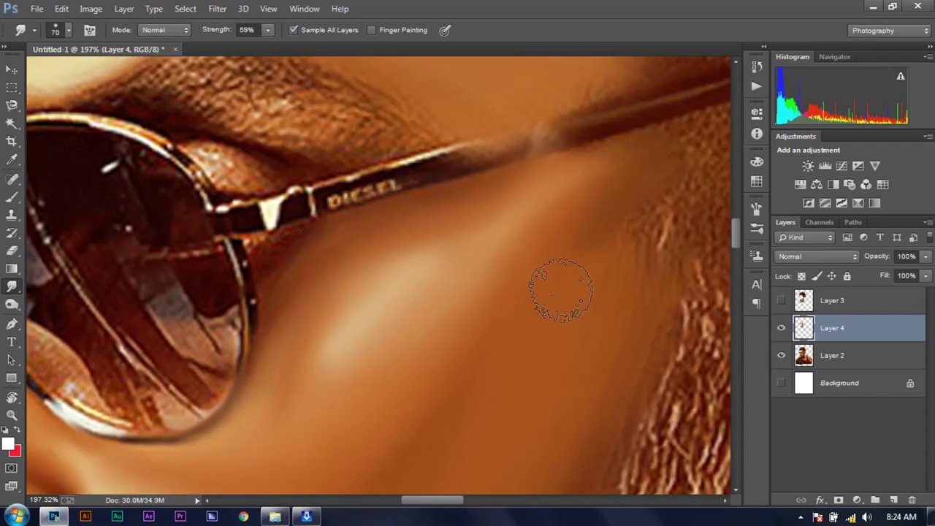
{"action": "scroll", "coordinate": [564, 282], "scroll_direction": "down", "scroll_amount": 1}
{"action": "scroll", "coordinate": [486, 248], "scroll_direction": "up", "scroll_amount": 1}
{"action": "scroll", "coordinate": [413, 183], "scroll_direction": "up", "scroll_amount": 1}
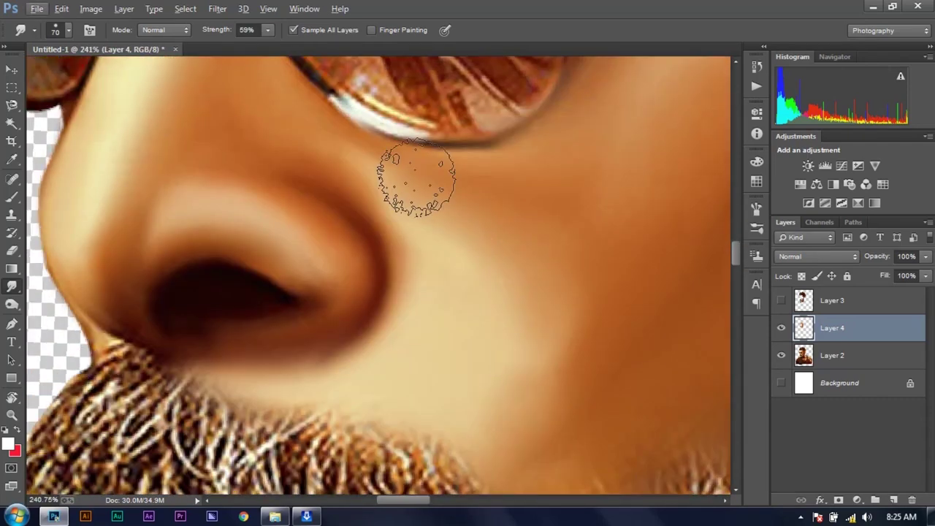
{"action": "scroll", "coordinate": [360, 384], "scroll_direction": "down", "scroll_amount": 3}
{"action": "scroll", "coordinate": [487, 271], "scroll_direction": "up", "scroll_amount": 3}
{"action": "scroll", "coordinate": [490, 229], "scroll_direction": "down", "scroll_amount": 1}
{"action": "scroll", "coordinate": [362, 301], "scroll_direction": "down", "scroll_amount": 2}
{"action": "scroll", "coordinate": [361, 301], "scroll_direction": "down", "scroll_amount": 1}
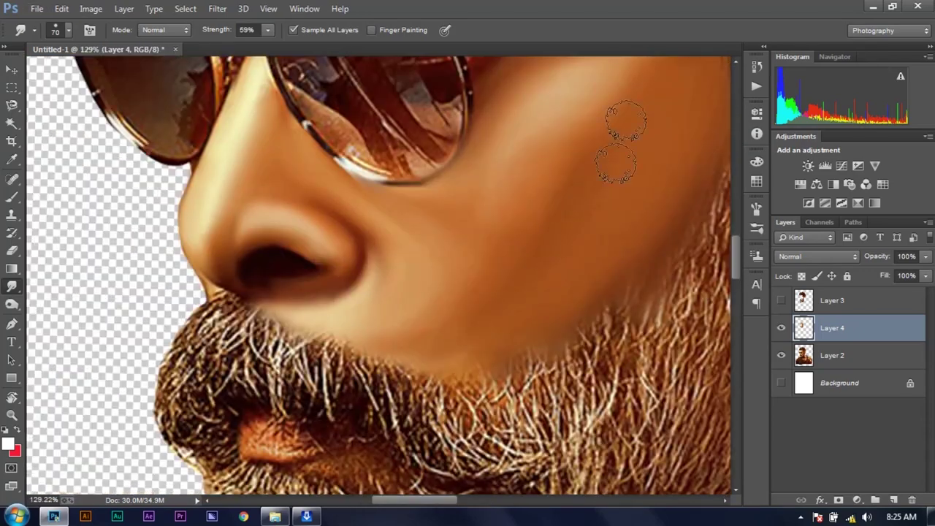
{"action": "scroll", "coordinate": [413, 317], "scroll_direction": "up", "scroll_amount": 2}
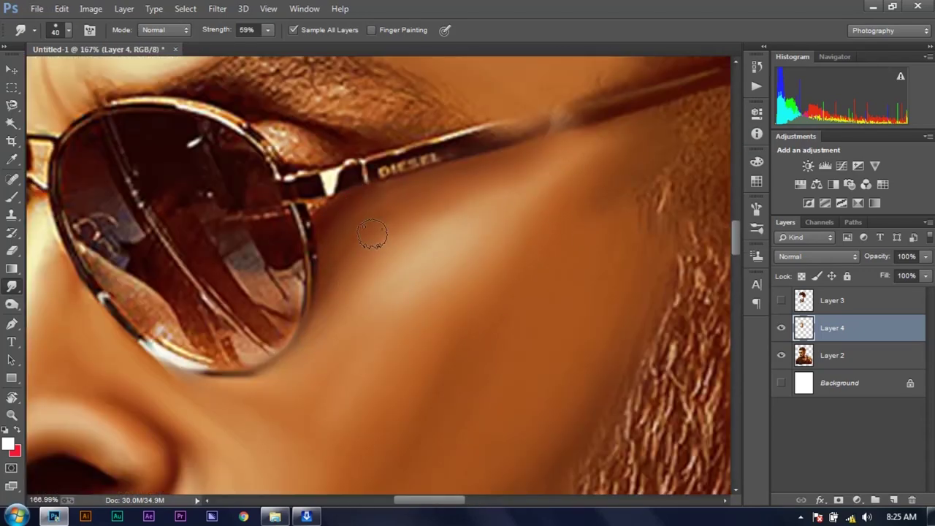
{"action": "scroll", "coordinate": [339, 269], "scroll_direction": "down", "scroll_amount": 3}
{"action": "scroll", "coordinate": [312, 235], "scroll_direction": "up", "scroll_amount": 4}
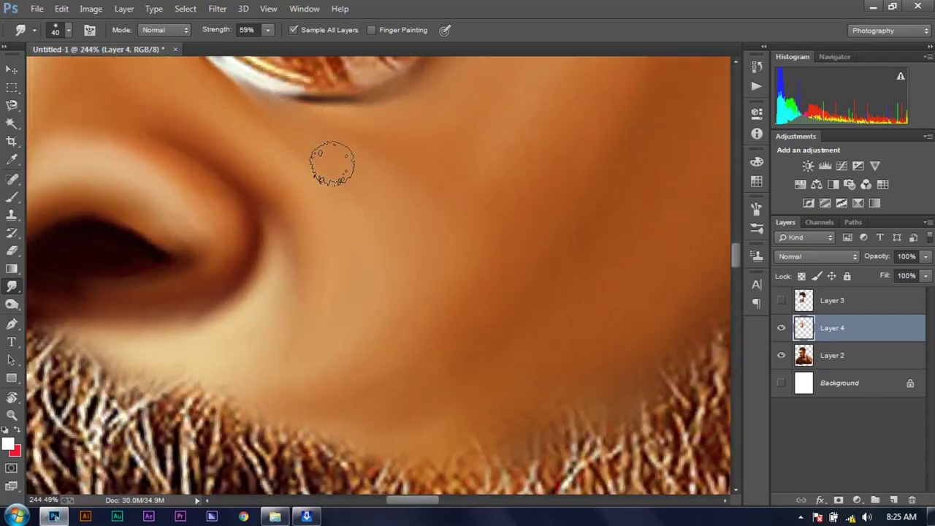
{"action": "scroll", "coordinate": [434, 287], "scroll_direction": "down", "scroll_amount": 3}
{"action": "scroll", "coordinate": [329, 315], "scroll_direction": "up", "scroll_amount": 3}
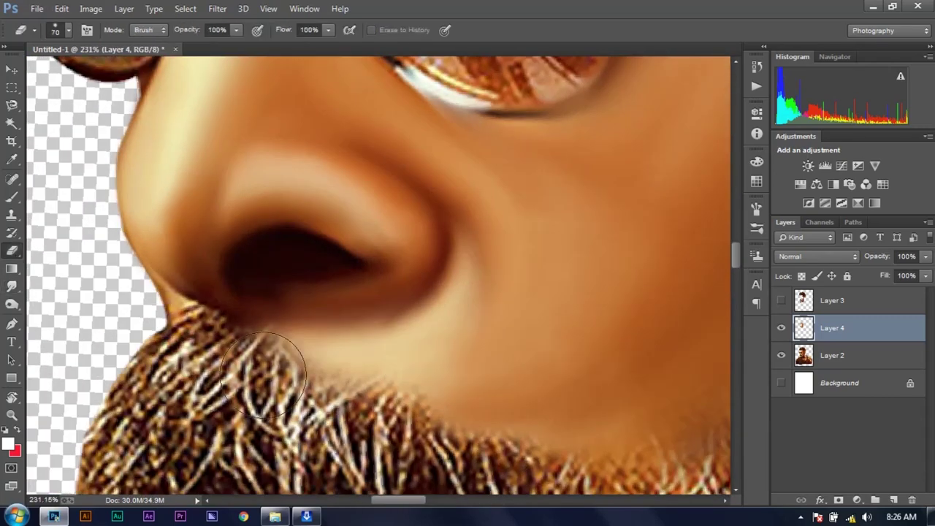
{"action": "scroll", "coordinate": [293, 334], "scroll_direction": "down", "scroll_amount": 2}
{"action": "scroll", "coordinate": [370, 376], "scroll_direction": "up", "scroll_amount": 1}
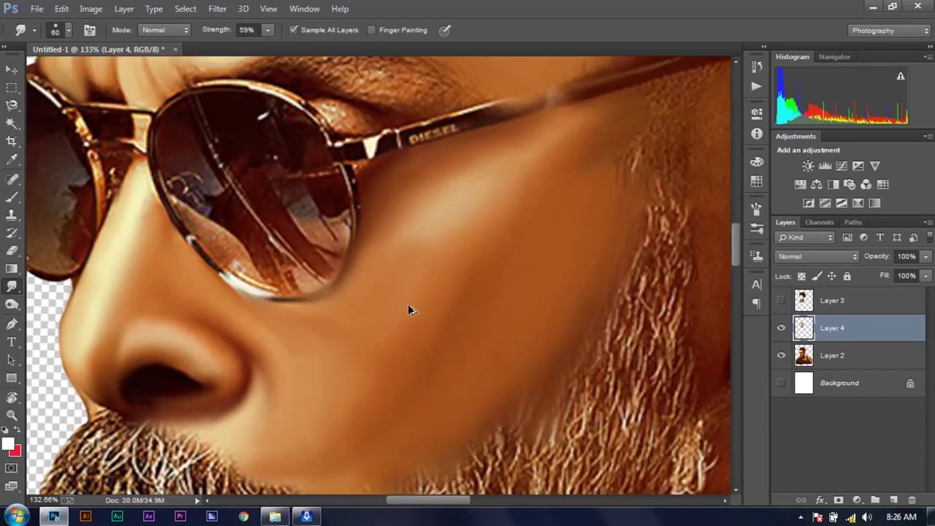
{"action": "scroll", "coordinate": [407, 308], "scroll_direction": "up", "scroll_amount": 1}
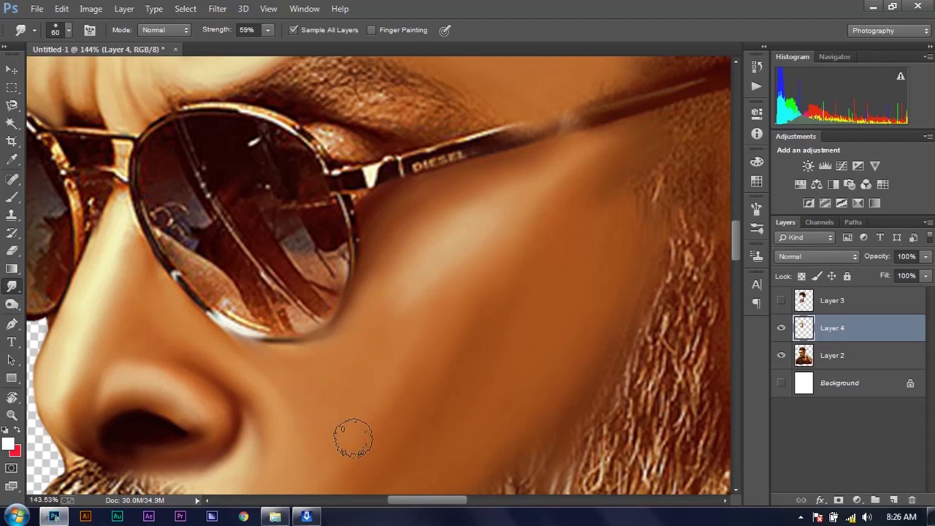
{"action": "scroll", "coordinate": [340, 282], "scroll_direction": "up", "scroll_amount": 1}
{"action": "scroll", "coordinate": [336, 255], "scroll_direction": "up", "scroll_amount": 1}
- Resize the smudge brush to 40 px, then 60 px, while zooming over the cheek
{"action": "key", "text": "bracketleft"}
{"action": "key", "text": "bracketleft"}
{"action": "scroll", "coordinate": [338, 232], "scroll_direction": "up", "scroll_amount": 1}
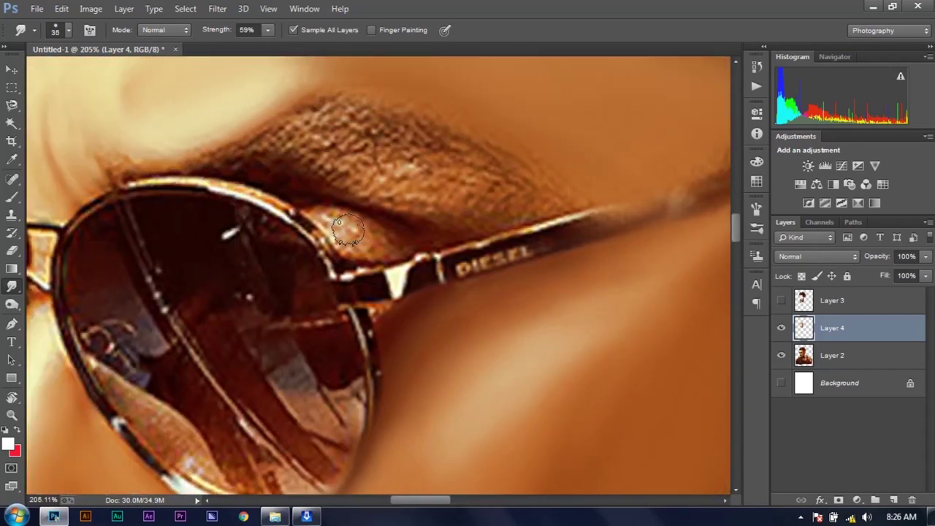
{"action": "scroll", "coordinate": [368, 245], "scroll_direction": "down", "scroll_amount": 3}
{"action": "scroll", "coordinate": [384, 320], "scroll_direction": "up", "scroll_amount": 3}
{"action": "scroll", "coordinate": [366, 330], "scroll_direction": "down", "scroll_amount": 3}
{"action": "scroll", "coordinate": [310, 307], "scroll_direction": "up", "scroll_amount": 4}
{"action": "scroll", "coordinate": [397, 414], "scroll_direction": "down", "scroll_amount": 1}
{"action": "scroll", "coordinate": [365, 365], "scroll_direction": "down", "scroll_amount": 2}
{"action": "scroll", "coordinate": [428, 294], "scroll_direction": "up", "scroll_amount": 2}
{"action": "scroll", "coordinate": [428, 294], "scroll_direction": "up", "scroll_amount": 1}
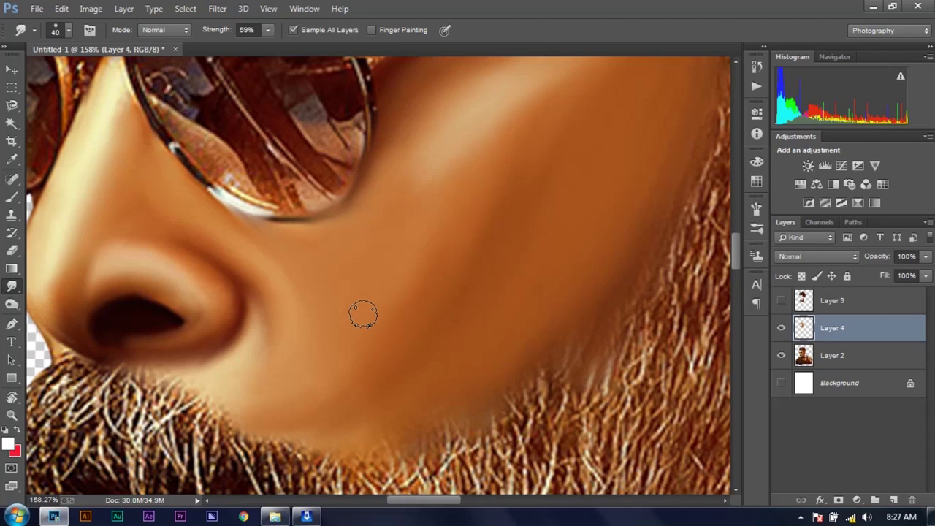
{"action": "scroll", "coordinate": [365, 292], "scroll_direction": "down", "scroll_amount": 3}
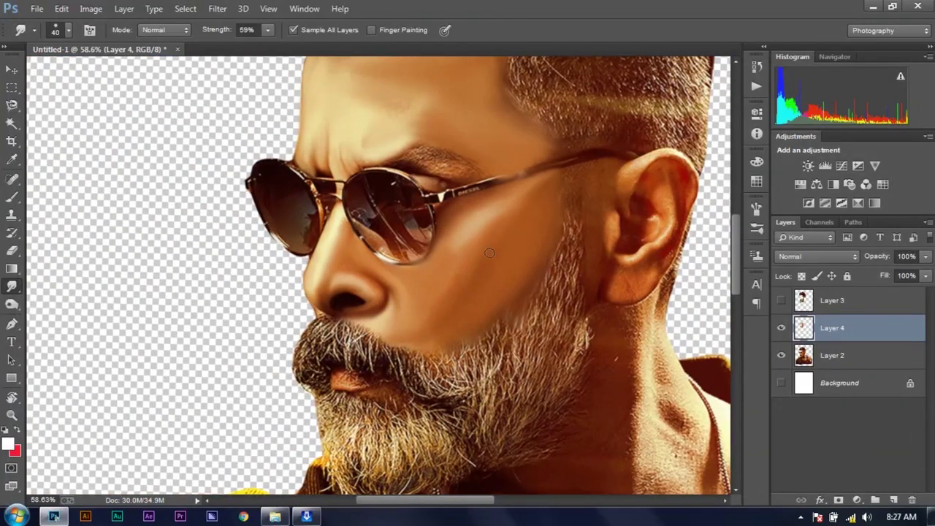
{"action": "scroll", "coordinate": [337, 299], "scroll_direction": "up", "scroll_amount": 3}
{"action": "scroll", "coordinate": [320, 276], "scroll_direction": "down", "scroll_amount": 2}
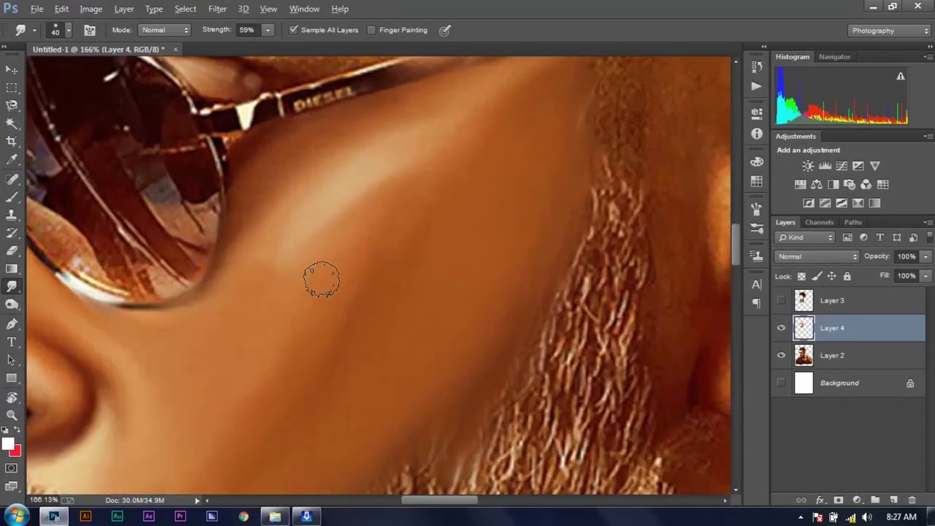
{"action": "key", "text": "bracketright"}
{"action": "key", "text": "bracketright"}
{"action": "scroll", "coordinate": [401, 271], "scroll_direction": "up", "scroll_amount": 2}
{"action": "scroll", "coordinate": [350, 358], "scroll_direction": "down", "scroll_amount": 2}
{"action": "scroll", "coordinate": [449, 397], "scroll_direction": "up", "scroll_amount": 2}
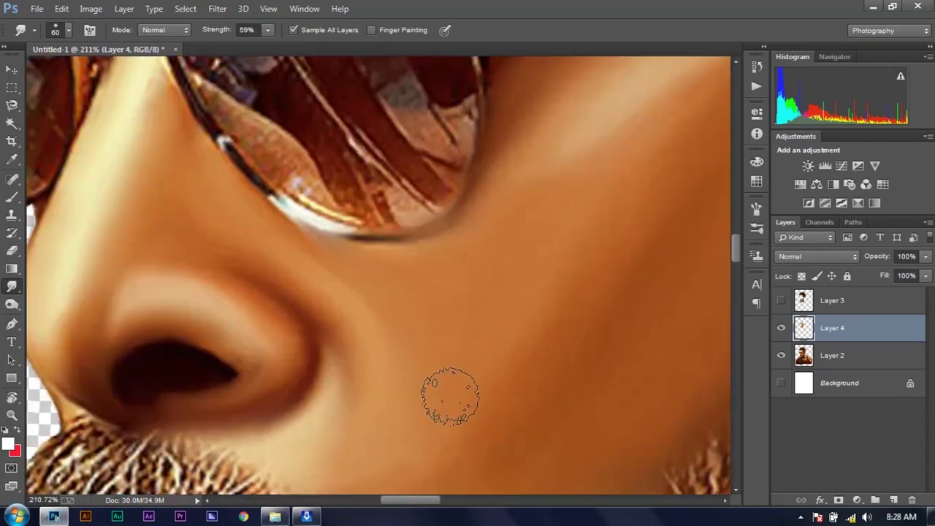
{"action": "scroll", "coordinate": [505, 361], "scroll_direction": "down", "scroll_amount": 2}
{"action": "scroll", "coordinate": [463, 375], "scroll_direction": "up", "scroll_amount": 2}
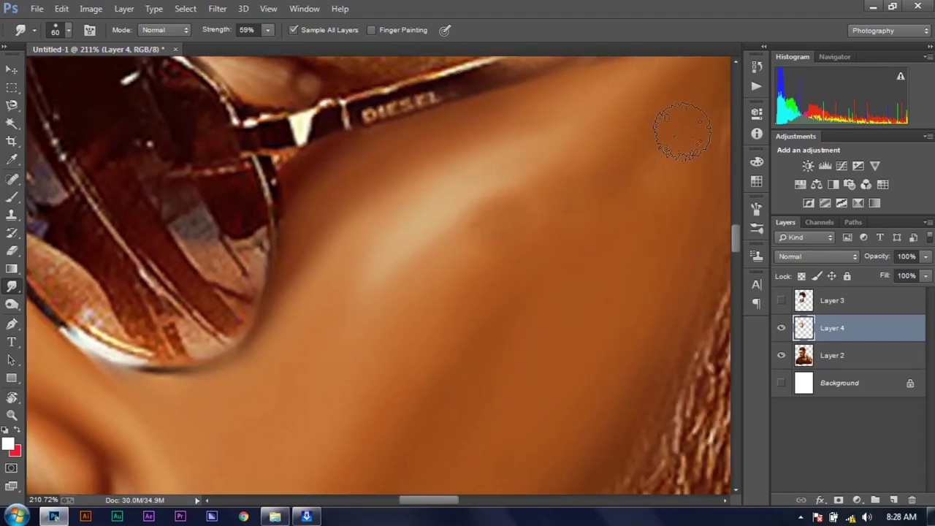
{"action": "scroll", "coordinate": [368, 298], "scroll_direction": "down", "scroll_amount": 1}
{"action": "scroll", "coordinate": [345, 317], "scroll_direction": "down", "scroll_amount": 2}
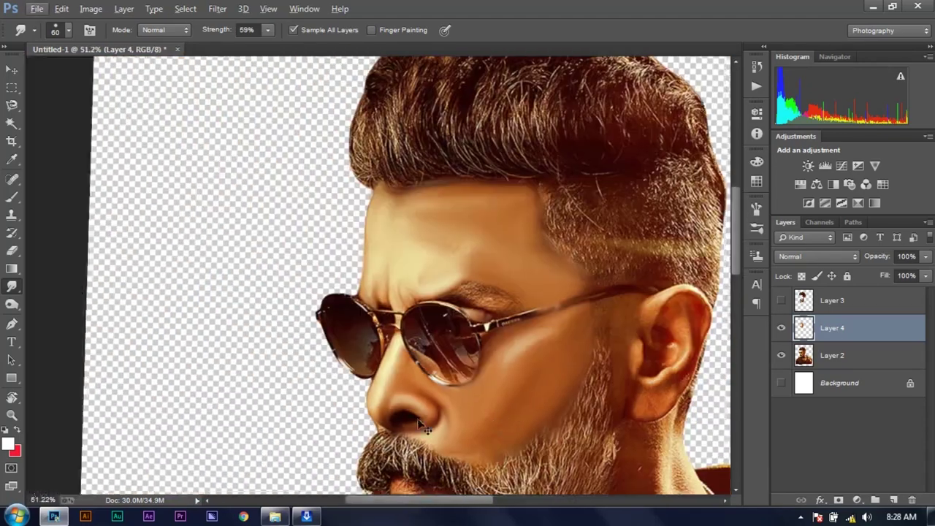
- Zoom in on the forehead and brow above the sunglasses
{"action": "scroll", "coordinate": [576, 177], "scroll_direction": "up", "scroll_amount": 3}
{"action": "scroll", "coordinate": [575, 178], "scroll_direction": "up", "scroll_amount": 2}
{"action": "scroll", "coordinate": [548, 204], "scroll_direction": "up", "scroll_amount": 3}
{"action": "scroll", "coordinate": [516, 229], "scroll_direction": "up", "scroll_amount": 3}
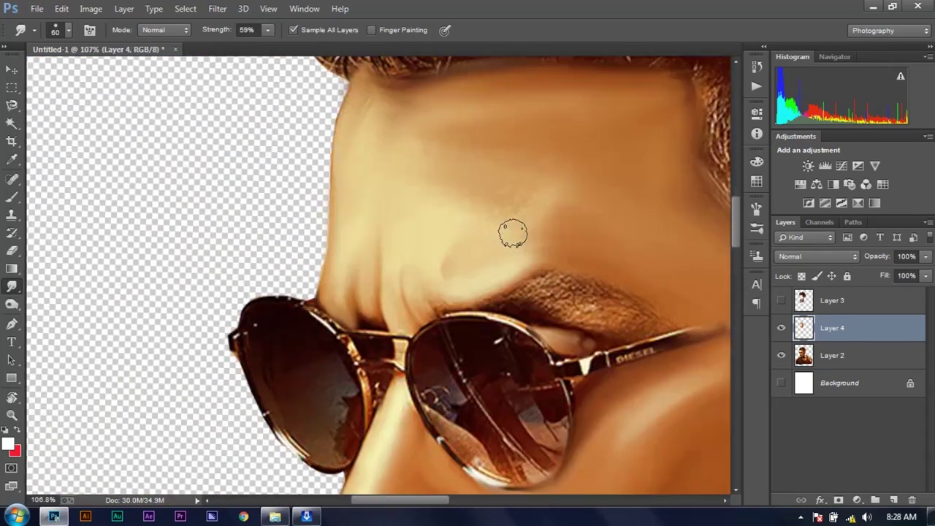
{"action": "scroll", "coordinate": [573, 283], "scroll_direction": "up", "scroll_amount": 2}
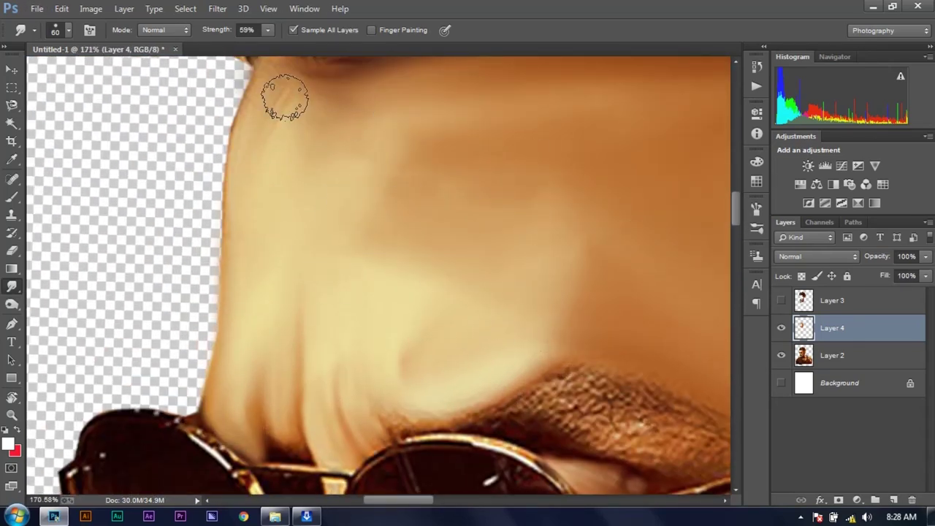
{"action": "scroll", "coordinate": [480, 198], "scroll_direction": "down", "scroll_amount": 2}
{"action": "scroll", "coordinate": [455, 98], "scroll_direction": "down", "scroll_amount": 2}
{"action": "scroll", "coordinate": [412, 343], "scroll_direction": "up", "scroll_amount": 3}
{"action": "scroll", "coordinate": [394, 325], "scroll_direction": "up", "scroll_amount": 3}
- With the smudge brush reduced to 40 px, smooth the forehead skin near the hairline
{"action": "key", "text": "bracketleft"}
{"action": "key", "text": "bracketleft"}
{"action": "scroll", "coordinate": [468, 301], "scroll_direction": "up", "scroll_amount": 3}
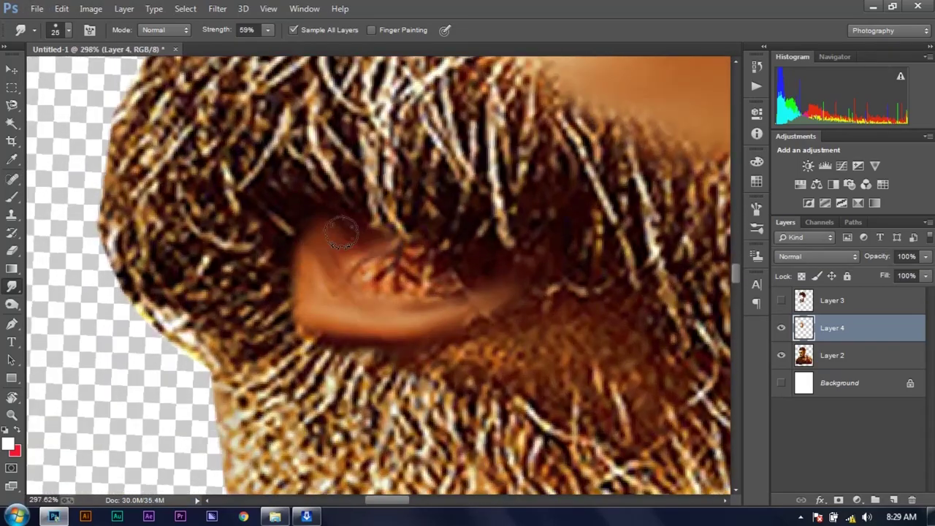
{"action": "scroll", "coordinate": [352, 343], "scroll_direction": "down", "scroll_amount": 3}
{"action": "scroll", "coordinate": [317, 228], "scroll_direction": "up", "scroll_amount": 3}
{"action": "scroll", "coordinate": [383, 203], "scroll_direction": "down", "scroll_amount": 3}
{"action": "scroll", "coordinate": [306, 252], "scroll_direction": "up", "scroll_amount": 3}
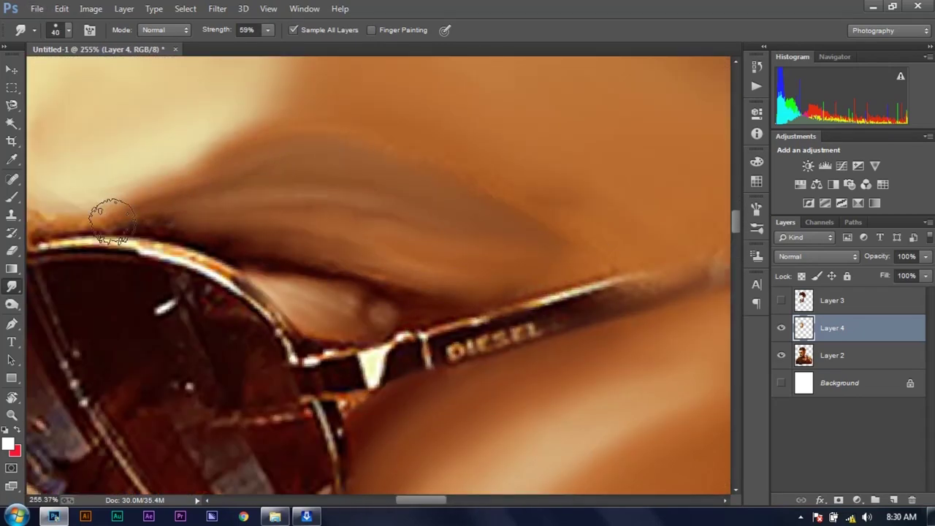
{"action": "scroll", "coordinate": [302, 219], "scroll_direction": "down", "scroll_amount": 3}
{"action": "scroll", "coordinate": [271, 168], "scroll_direction": "up", "scroll_amount": 3}
{"action": "scroll", "coordinate": [501, 213], "scroll_direction": "down", "scroll_amount": 1}
{"action": "scroll", "coordinate": [501, 213], "scroll_direction": "up", "scroll_amount": 2}
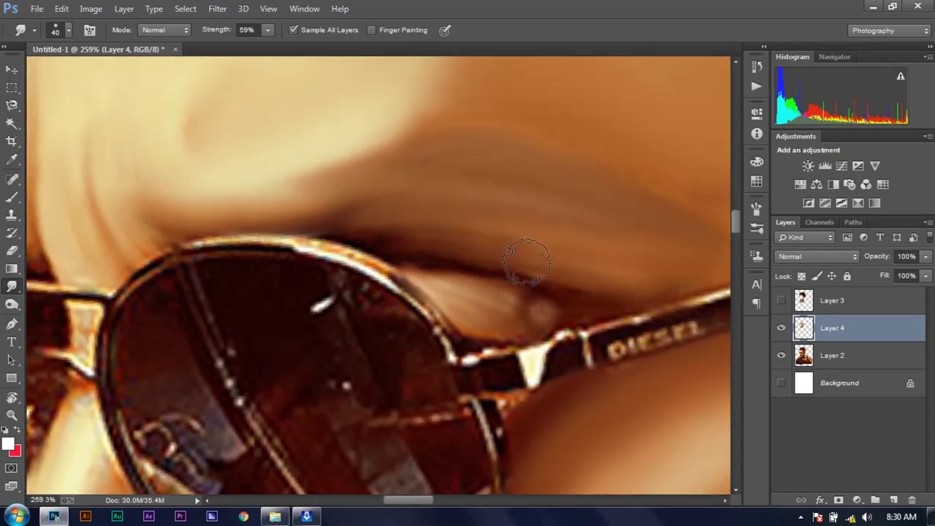
{"action": "scroll", "coordinate": [336, 288], "scroll_direction": "down", "scroll_amount": 2}
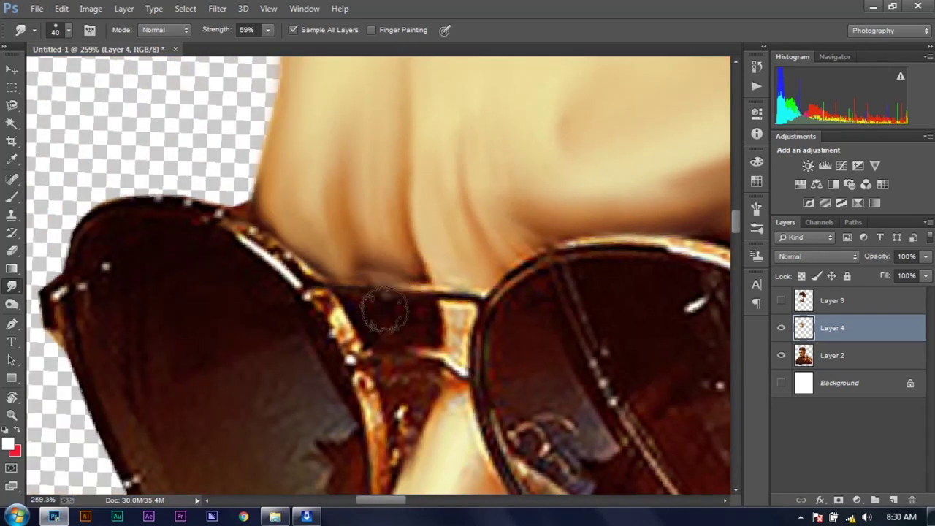
{"action": "scroll", "coordinate": [358, 289], "scroll_direction": "up", "scroll_amount": 2}
{"action": "scroll", "coordinate": [428, 292], "scroll_direction": "up", "scroll_amount": 2}
{"action": "scroll", "coordinate": [532, 234], "scroll_direction": "down", "scroll_amount": 3}
{"action": "scroll", "coordinate": [509, 377], "scroll_direction": "up", "scroll_amount": 3}
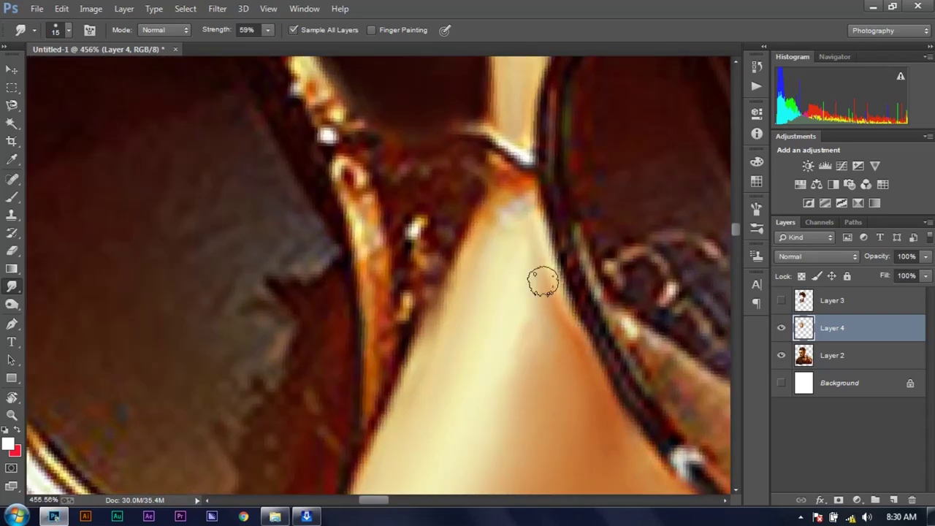
{"action": "scroll", "coordinate": [526, 373], "scroll_direction": "down", "scroll_amount": 3}
{"action": "scroll", "coordinate": [488, 174], "scroll_direction": "up", "scroll_amount": 3}
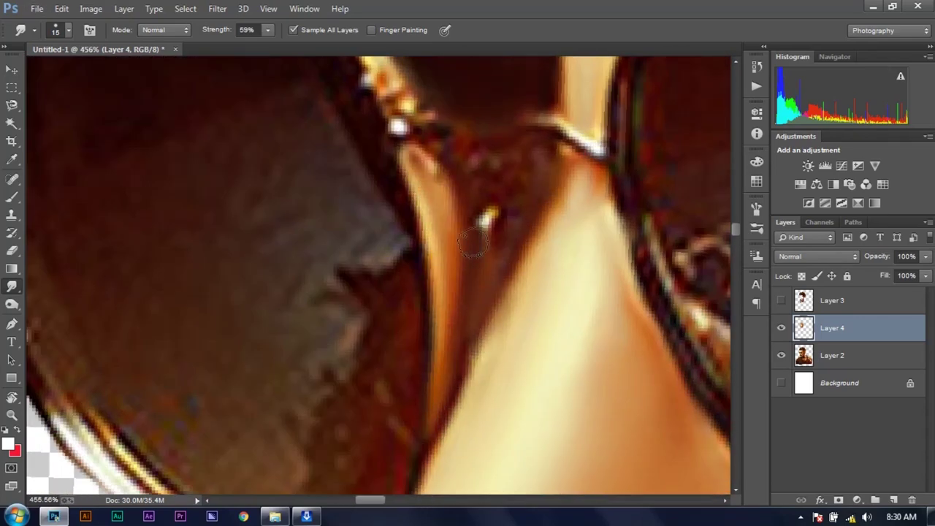
{"action": "scroll", "coordinate": [478, 212], "scroll_direction": "down", "scroll_amount": 3}
{"action": "scroll", "coordinate": [526, 249], "scroll_direction": "down", "scroll_amount": 1}
{"action": "scroll", "coordinate": [584, 285], "scroll_direction": "down", "scroll_amount": 1}
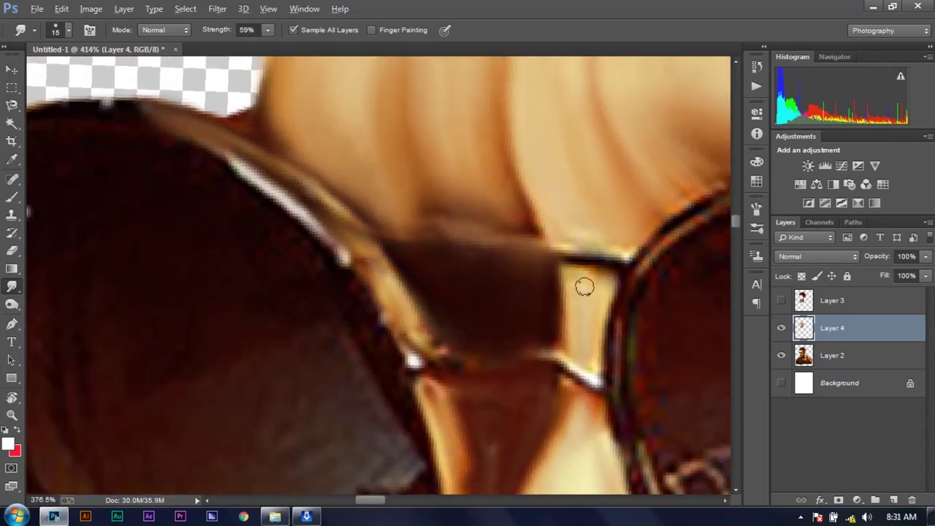
{"action": "scroll", "coordinate": [419, 225], "scroll_direction": "down", "scroll_amount": 3}
{"action": "scroll", "coordinate": [418, 225], "scroll_direction": "up", "scroll_amount": 3}
{"action": "mouse_move", "coordinate": [522, 177]}
{"action": "left_mouse_down"}
{"action": "mouse_move", "coordinate": [344, 146]}
{"action": "mouse_move", "coordinate": [324, 219]}
{"action": "left_mouse_up"}
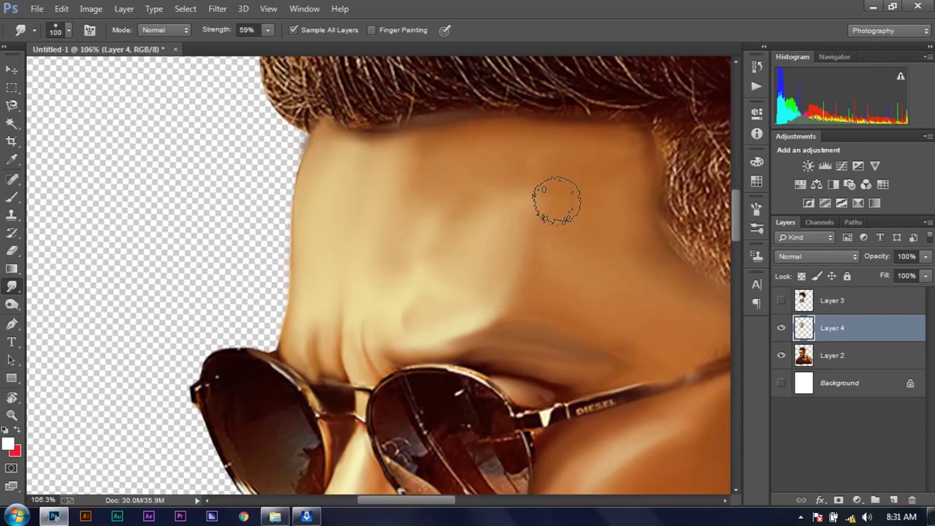
- Smudge darker skin at 59% strength across the light upper forehead
{"action": "scroll", "coordinate": [507, 198], "scroll_direction": "down", "scroll_amount": 3}
{"action": "scroll", "coordinate": [444, 244], "scroll_direction": "up", "scroll_amount": 4}
{"action": "scroll", "coordinate": [410, 235], "scroll_direction": "down", "scroll_amount": 2}
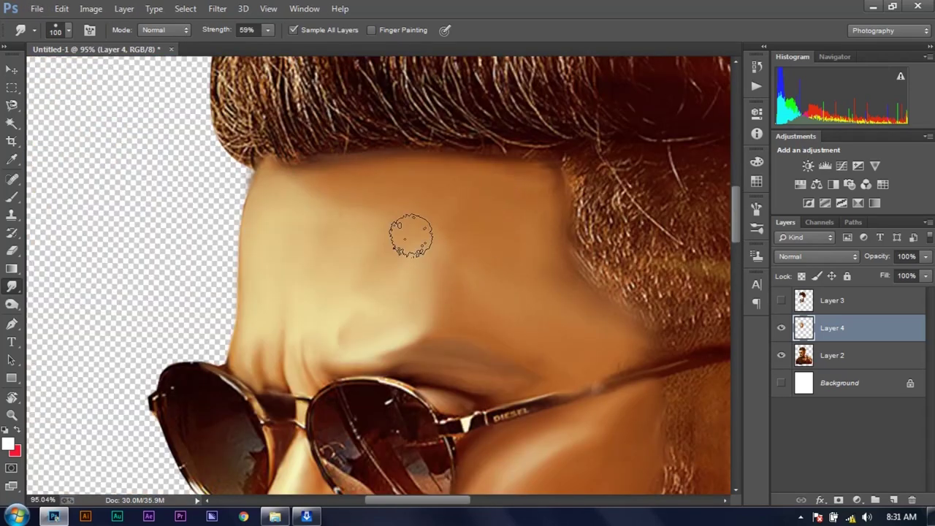
{"action": "scroll", "coordinate": [410, 235], "scroll_direction": "down", "scroll_amount": 3}
{"action": "scroll", "coordinate": [455, 219], "scroll_direction": "up", "scroll_amount": 4}
{"action": "scroll", "coordinate": [445, 115], "scroll_direction": "down", "scroll_amount": 4}
{"action": "scroll", "coordinate": [589, 209], "scroll_direction": "up", "scroll_amount": 4}
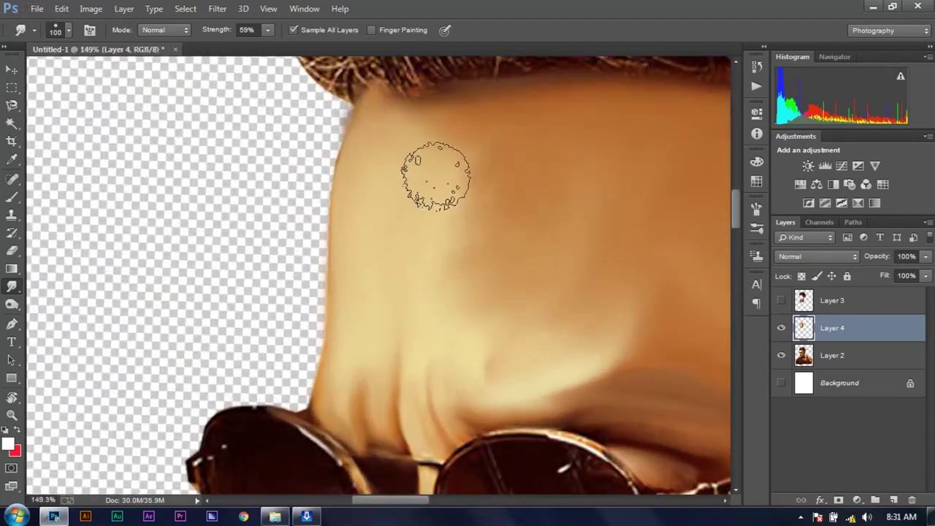
{"action": "scroll", "coordinate": [552, 167], "scroll_direction": "down", "scroll_amount": 5}
{"action": "scroll", "coordinate": [551, 168], "scroll_direction": "down", "scroll_amount": 1}
{"action": "scroll", "coordinate": [538, 215], "scroll_direction": "up", "scroll_amount": 5}
{"action": "scroll", "coordinate": [620, 386], "scroll_direction": "down", "scroll_amount": 2}
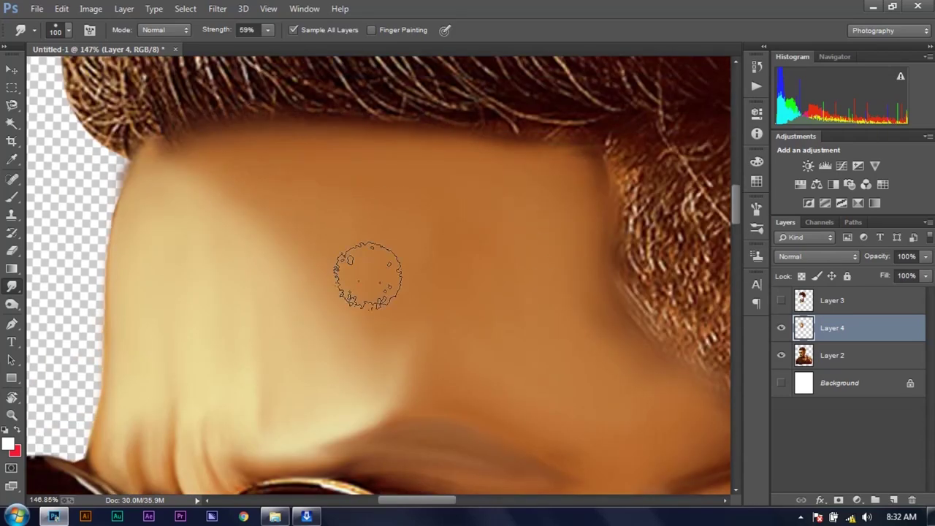
{"action": "mouse_move", "coordinate": [368, 276]}
{"action": "left_mouse_down"}
{"action": "mouse_move", "coordinate": [251, 167]}
{"action": "mouse_move", "coordinate": [240, 178]}
{"action": "mouse_move", "coordinate": [282, 329]}
{"action": "mouse_move", "coordinate": [257, 185]}
{"action": "left_mouse_up"}
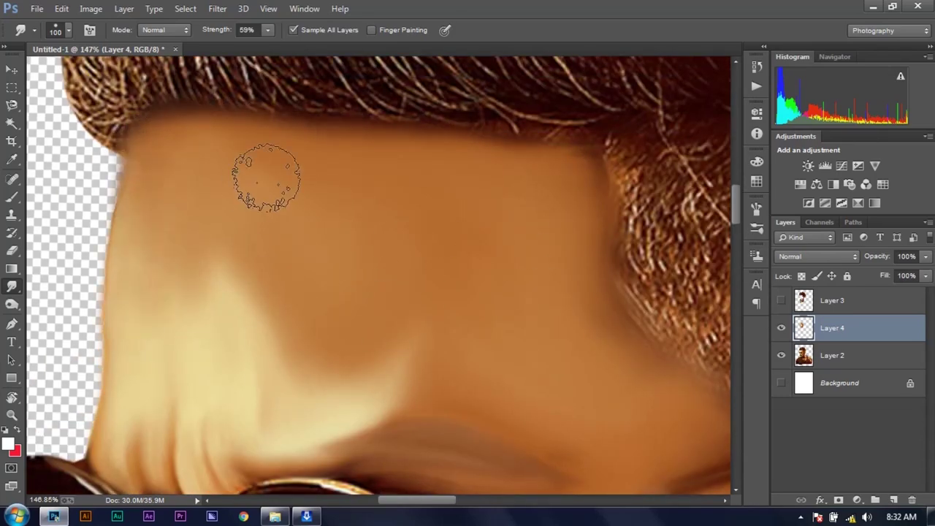
{"action": "scroll", "coordinate": [246, 198], "scroll_direction": "down", "scroll_amount": 3}
{"action": "scroll", "coordinate": [367, 184], "scroll_direction": "down", "scroll_amount": 2}
- Erase part of the forehead smudging with the Eraser to reveal the skin beneath
{"action": "key", "text": "e"}
{"action": "scroll", "coordinate": [443, 192], "scroll_direction": "up", "scroll_amount": 2}
{"action": "scroll", "coordinate": [442, 192], "scroll_direction": "up", "scroll_amount": 1}
{"action": "mouse_move", "coordinate": [365, 182]}
{"action": "left_mouse_down"}
{"action": "mouse_move", "coordinate": [485, 236]}
{"action": "mouse_move", "coordinate": [505, 186]}
{"action": "mouse_move", "coordinate": [526, 250]}
{"action": "left_mouse_up"}
- Return to the Smudge tool and inspect the blended forehead, zooming in and out
{"action": "key", "text": "r"}
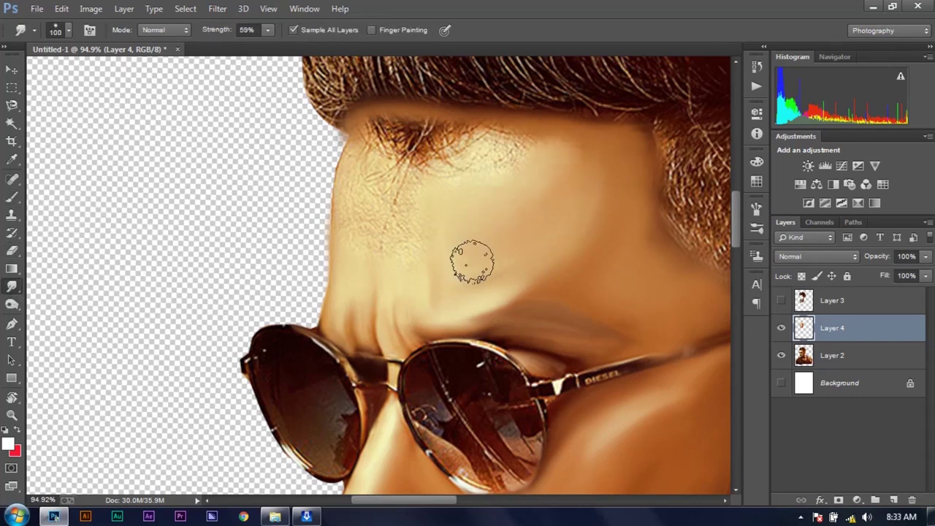
{"action": "scroll", "coordinate": [446, 244], "scroll_direction": "up", "scroll_amount": 2}
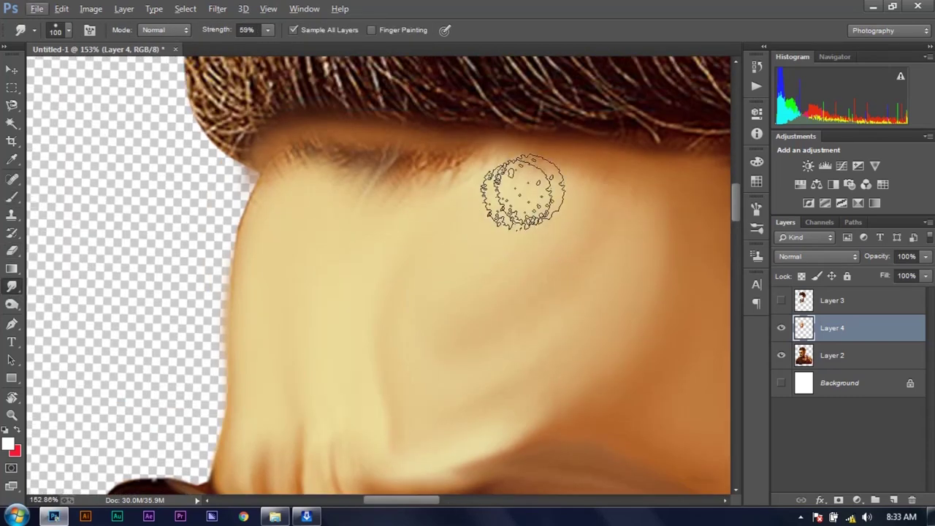
{"action": "scroll", "coordinate": [374, 212], "scroll_direction": "down", "scroll_amount": 4}
{"action": "scroll", "coordinate": [375, 213], "scroll_direction": "up", "scroll_amount": 5}
{"action": "scroll", "coordinate": [359, 233], "scroll_direction": "down", "scroll_amount": 4}
{"action": "scroll", "coordinate": [417, 244], "scroll_direction": "up", "scroll_amount": 3}
{"action": "scroll", "coordinate": [271, 205], "scroll_direction": "down", "scroll_amount": 4}
{"action": "scroll", "coordinate": [369, 184], "scroll_direction": "down", "scroll_amount": 1}
{"action": "scroll", "coordinate": [446, 153], "scroll_direction": "up", "scroll_amount": 4}
{"action": "scroll", "coordinate": [445, 154], "scroll_direction": "down", "scroll_amount": 2}
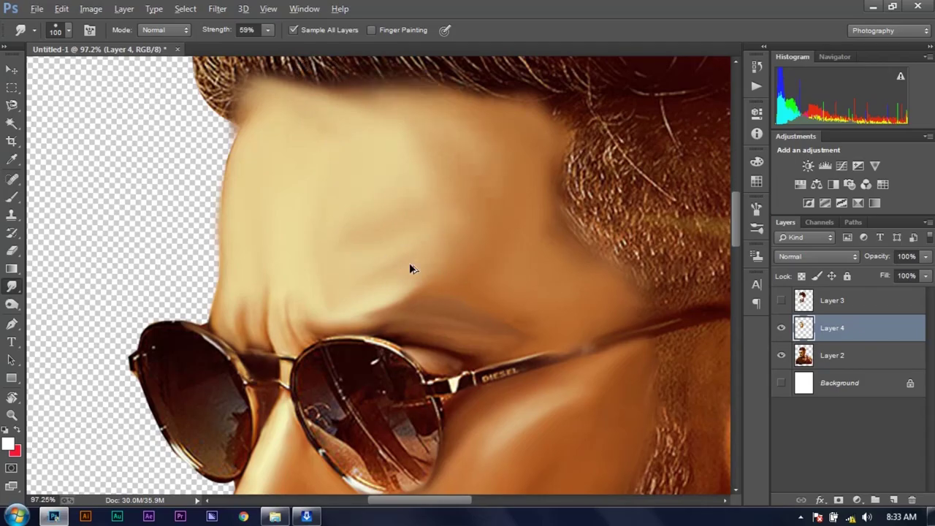
{"action": "scroll", "coordinate": [404, 265], "scroll_direction": "down", "scroll_amount": 5}
{"action": "scroll", "coordinate": [509, 195], "scroll_direction": "up", "scroll_amount": 5}
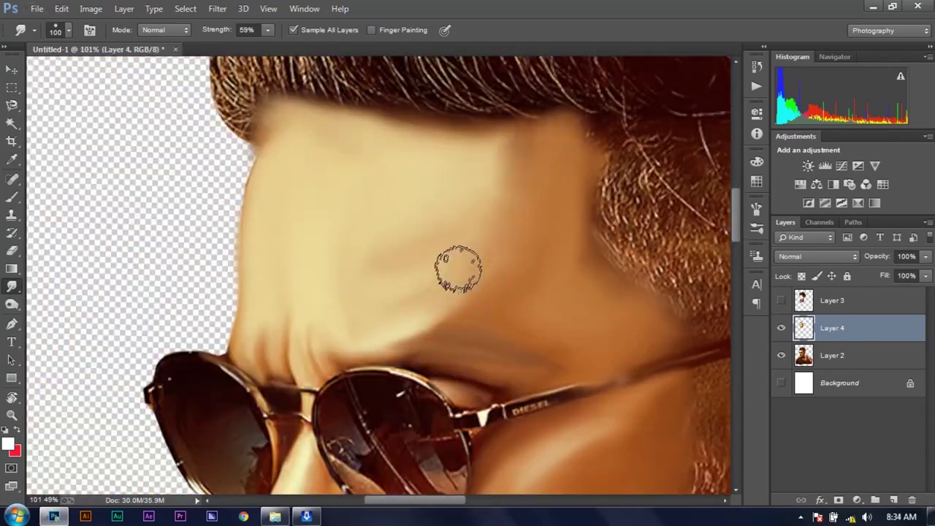
{"action": "scroll", "coordinate": [382, 192], "scroll_direction": "down", "scroll_amount": 3}
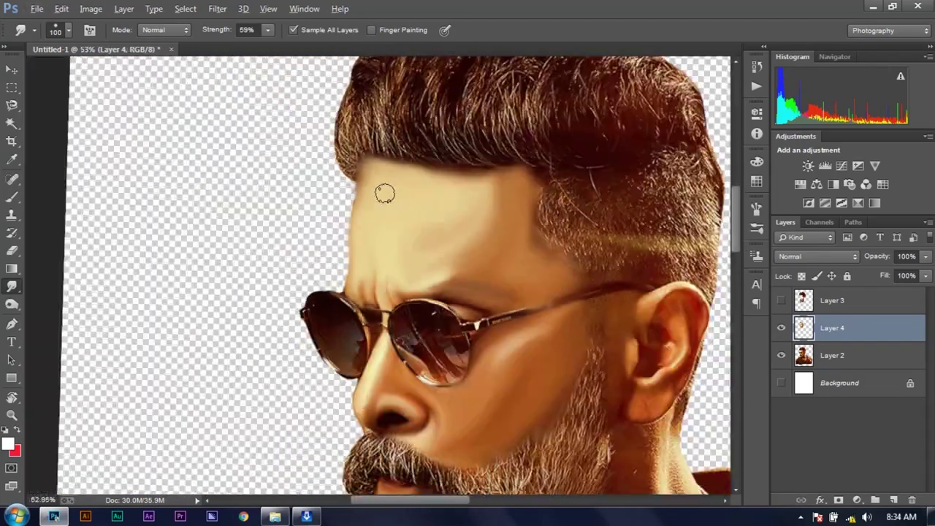
{"action": "scroll", "coordinate": [382, 192], "scroll_direction": "down", "scroll_amount": 2}
{"action": "scroll", "coordinate": [459, 251], "scroll_direction": "up", "scroll_amount": 4}
{"action": "scroll", "coordinate": [459, 250], "scroll_direction": "up", "scroll_amount": 1}
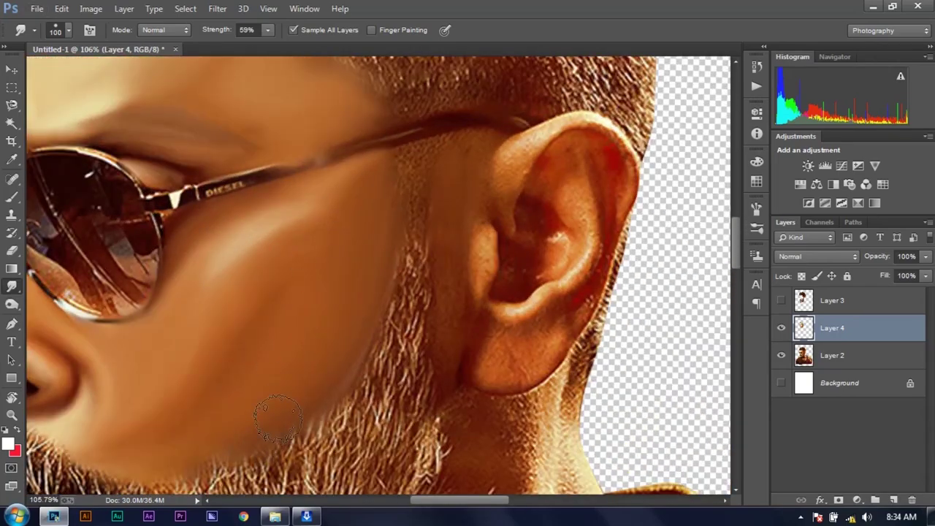
{"action": "scroll", "coordinate": [278, 418], "scroll_direction": "down", "scroll_amount": 2}
{"action": "scroll", "coordinate": [328, 292], "scroll_direction": "down", "scroll_amount": 2}
{"action": "scroll", "coordinate": [394, 209], "scroll_direction": "up", "scroll_amount": 2}
{"action": "scroll", "coordinate": [394, 209], "scroll_direction": "down", "scroll_amount": 4}
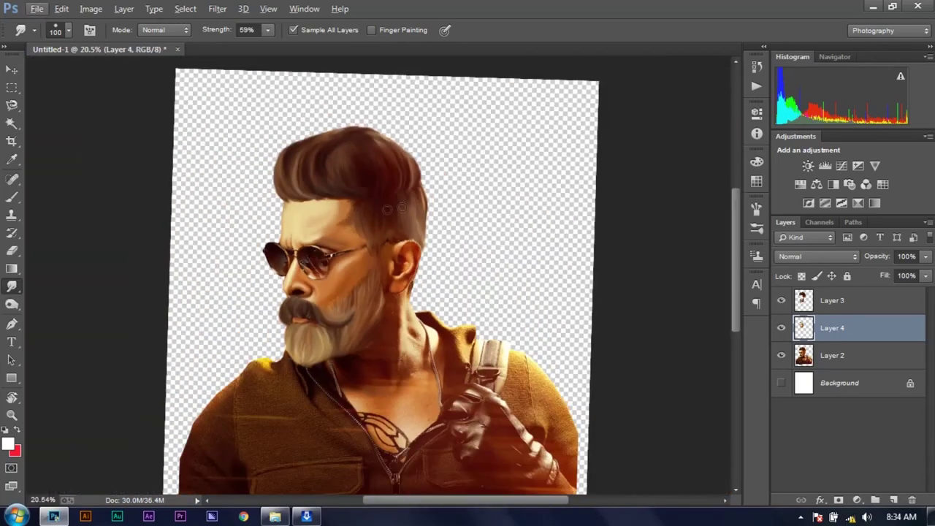
{"action": "scroll", "coordinate": [402, 207], "scroll_direction": "up", "scroll_amount": 4}
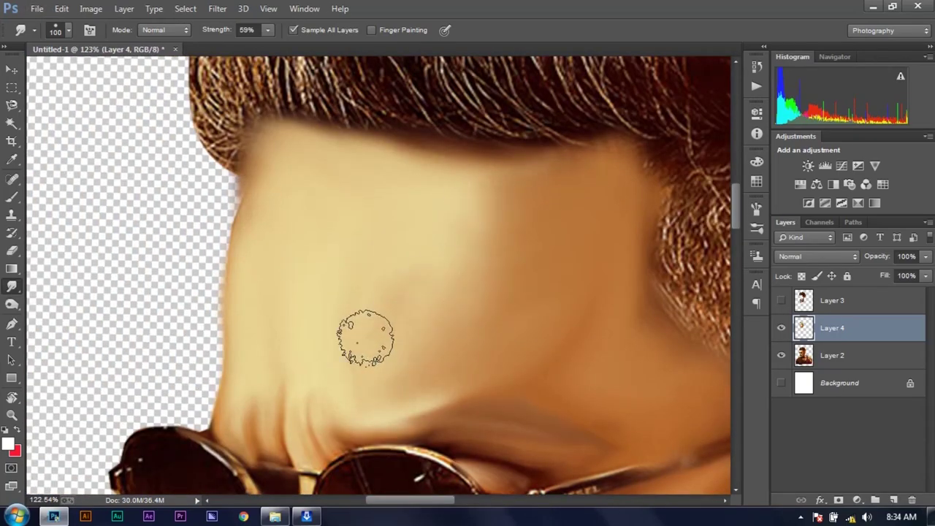
{"action": "scroll", "coordinate": [387, 292], "scroll_direction": "up", "scroll_amount": 1}
{"action": "scroll", "coordinate": [418, 247], "scroll_direction": "down", "scroll_amount": 2}
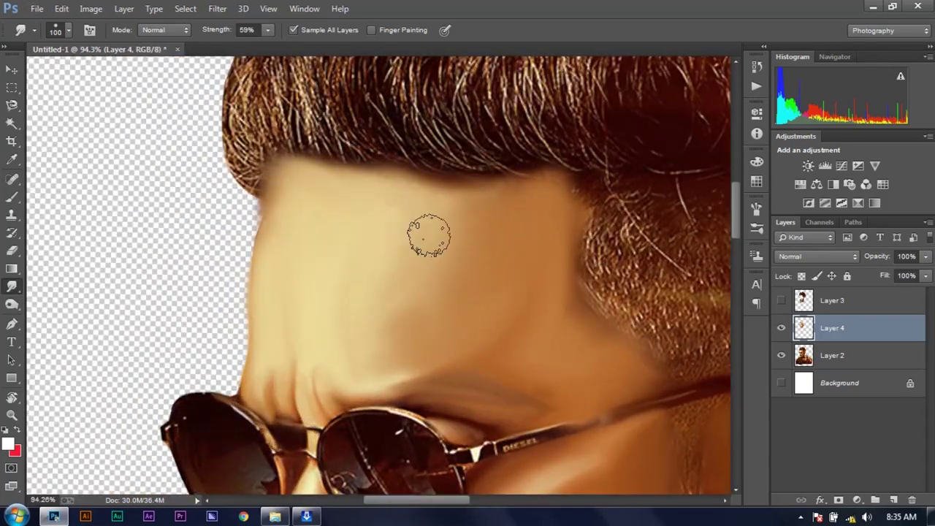
{"action": "scroll", "coordinate": [429, 235], "scroll_direction": "down", "scroll_amount": 2}
{"action": "scroll", "coordinate": [438, 246], "scroll_direction": "up", "scroll_amount": 3}
{"action": "scroll", "coordinate": [334, 380], "scroll_direction": "down", "scroll_amount": 3}
{"action": "scroll", "coordinate": [414, 313], "scroll_direction": "up", "scroll_amount": 2}
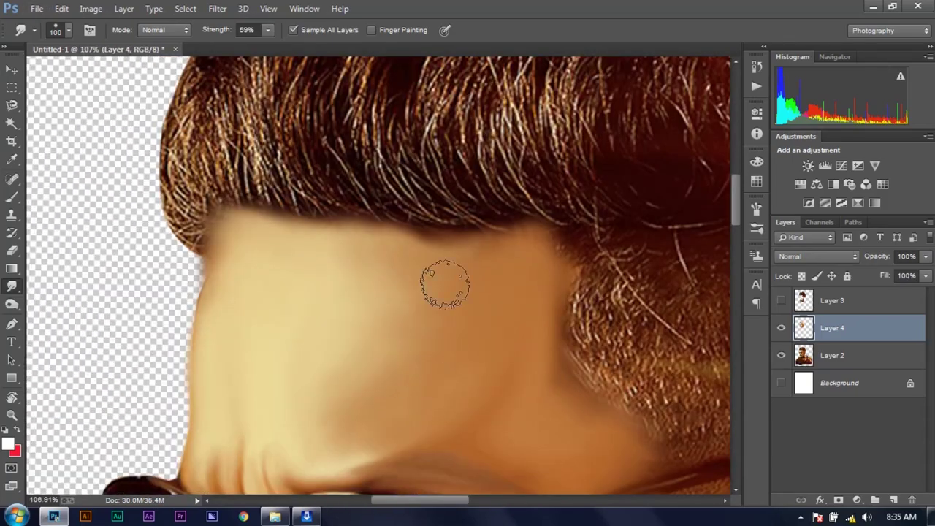
{"action": "scroll", "coordinate": [445, 284], "scroll_direction": "down", "scroll_amount": 3}
{"action": "scroll", "coordinate": [511, 329], "scroll_direction": "up", "scroll_amount": 1}
{"action": "scroll", "coordinate": [528, 340], "scroll_direction": "down", "scroll_amount": 1}
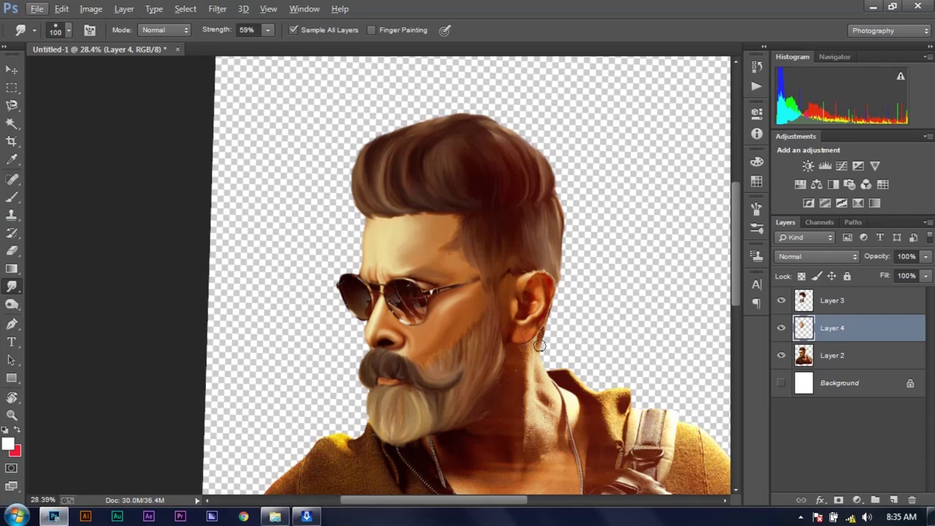
- Hide Layer 3 and smooth the skin just left of the ear
{"action": "left_click", "coordinate": [781, 300]}
{"action": "scroll", "coordinate": [444, 303], "scroll_direction": "up", "scroll_amount": 2}
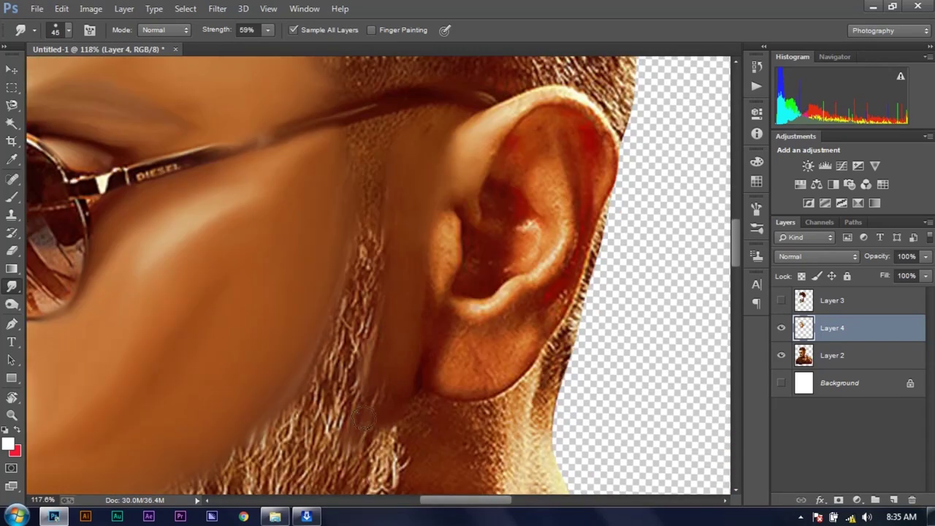
{"action": "left_click_drag", "start_coordinate": [437, 333], "coordinate": [427, 391]}
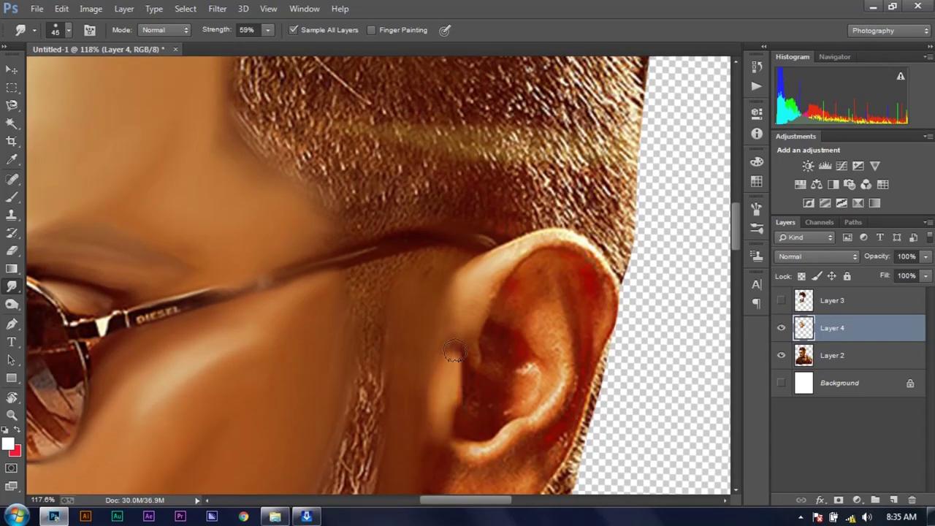
{"action": "scroll", "coordinate": [453, 378], "scroll_direction": "up", "scroll_amount": 3}
{"action": "scroll", "coordinate": [197, 376], "scroll_direction": "down", "scroll_amount": 2}
- With a 30 px Smudge brush, blend the inner-ear light streak and speck into shadow
{"action": "key", "text": "bracketleft"}
{"action": "key", "text": "bracketleft"}
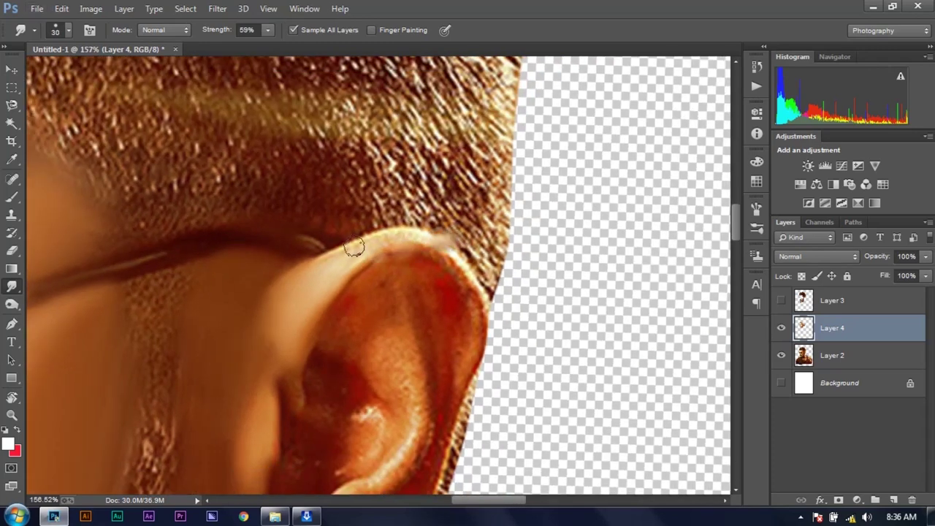
{"action": "scroll", "coordinate": [365, 244], "scroll_direction": "up", "scroll_amount": 2}
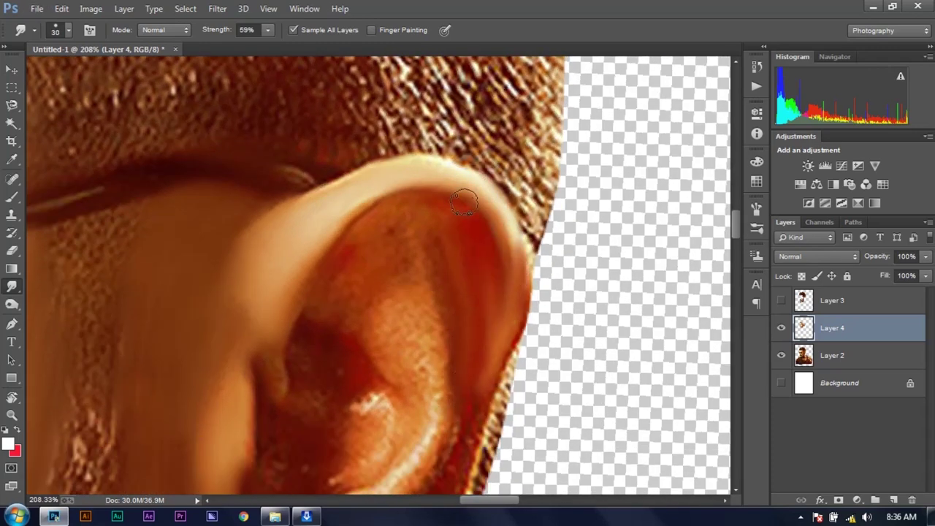
{"action": "scroll", "coordinate": [334, 206], "scroll_direction": "down", "scroll_amount": 2}
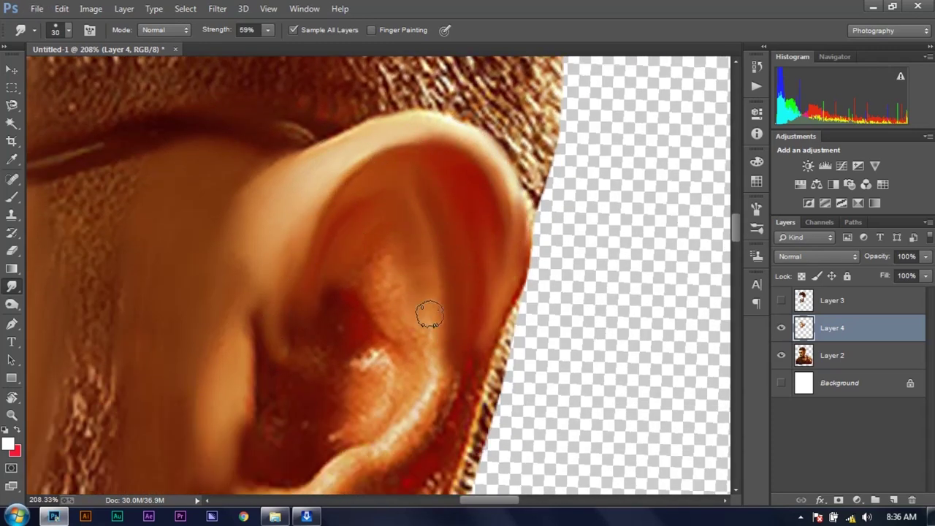
{"action": "left_click_drag", "start_coordinate": [418, 256], "coordinate": [409, 308]}
{"action": "scroll", "coordinate": [314, 298], "scroll_direction": "down", "scroll_amount": 2}
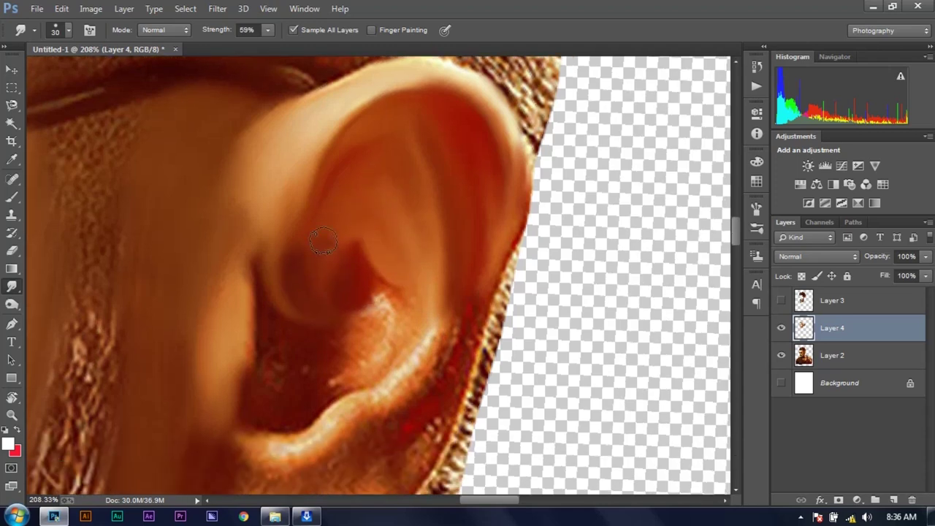
{"action": "scroll", "coordinate": [322, 271], "scroll_direction": "up", "scroll_amount": 2}
{"action": "left_click_drag", "start_coordinate": [357, 334], "coordinate": [387, 255]}
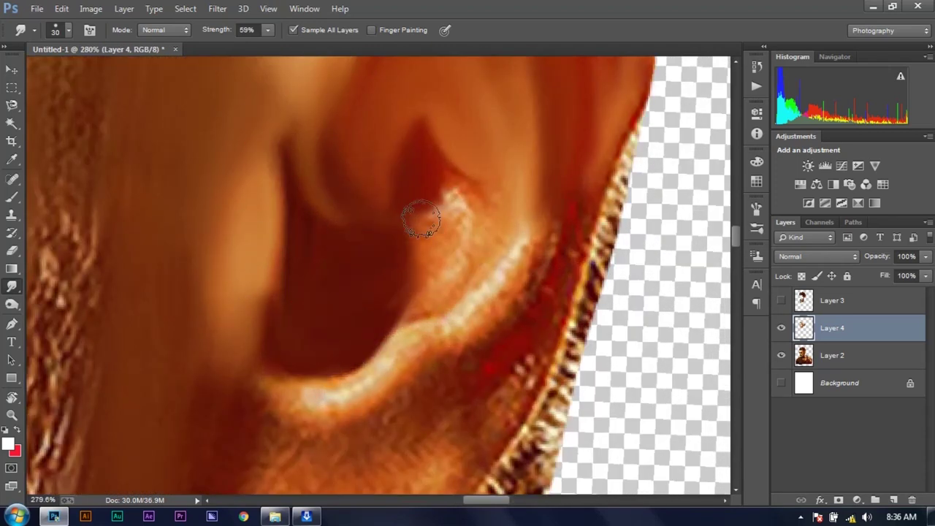
{"action": "scroll", "coordinate": [442, 288], "scroll_direction": "down", "scroll_amount": 1}
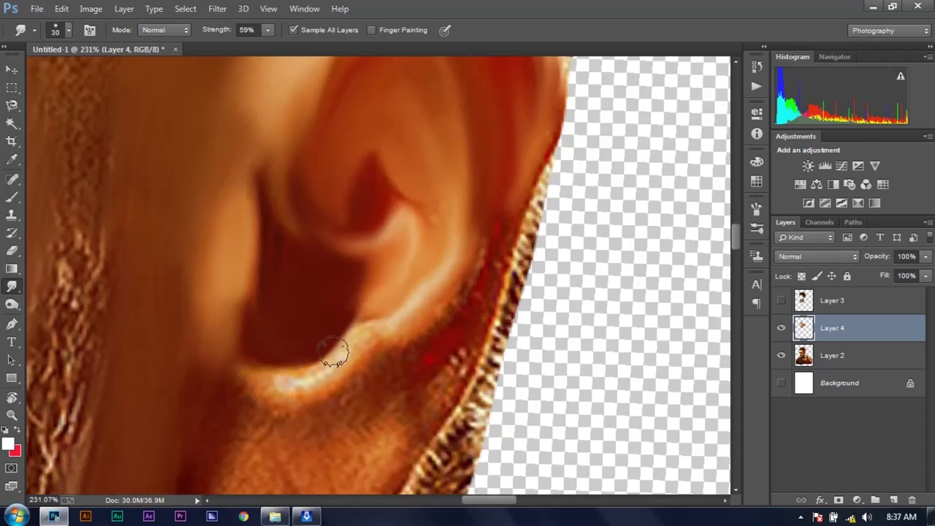
{"action": "scroll", "coordinate": [401, 308], "scroll_direction": "down", "scroll_amount": 2}
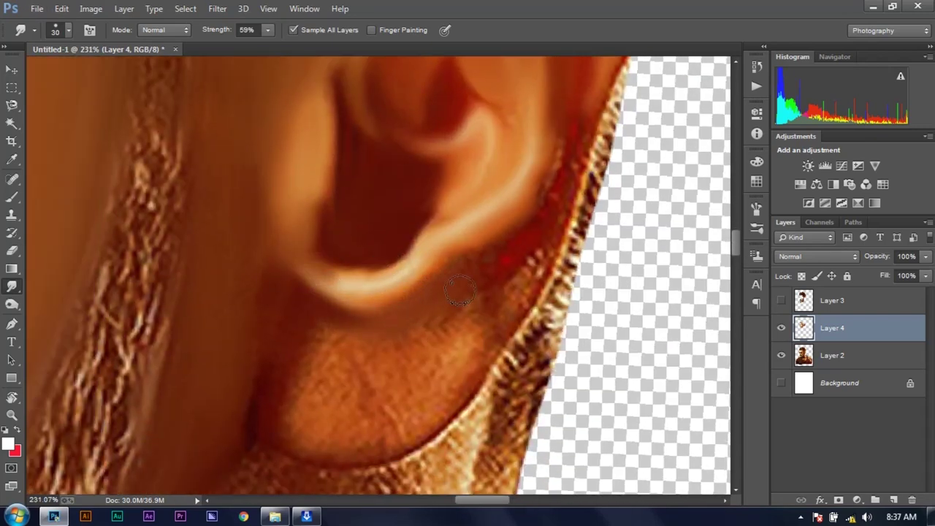
{"action": "scroll", "coordinate": [357, 299], "scroll_direction": "right", "scroll_amount": 1}
{"action": "scroll", "coordinate": [358, 299], "scroll_direction": "down", "scroll_amount": 1}
{"action": "scroll", "coordinate": [302, 288], "scroll_direction": "down", "scroll_amount": 1}
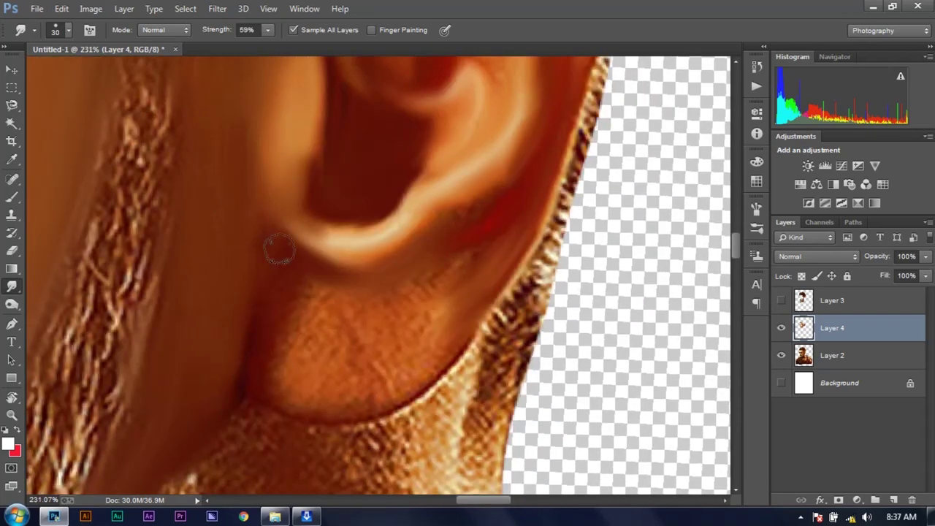
{"action": "scroll", "coordinate": [467, 240], "scroll_direction": "up", "scroll_amount": 1}
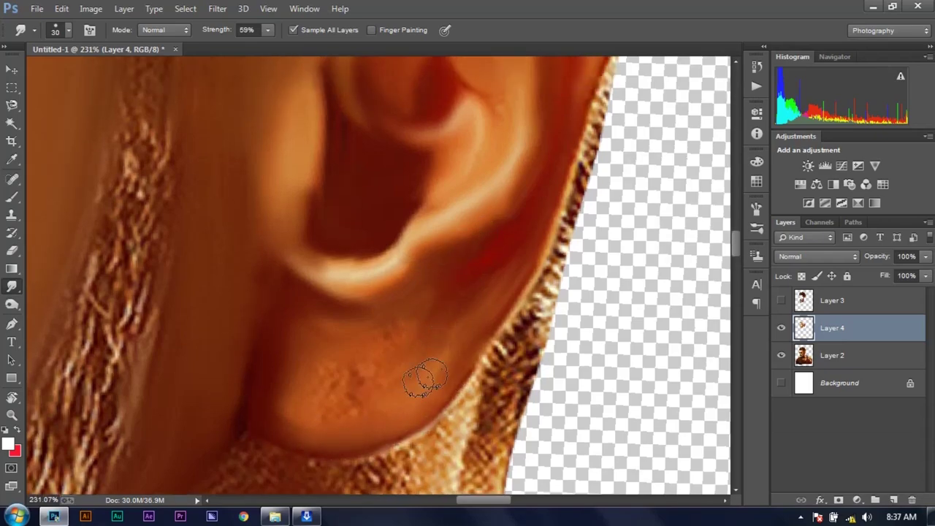
{"action": "scroll", "coordinate": [325, 395], "scroll_direction": "up", "scroll_amount": 1}
{"action": "scroll", "coordinate": [262, 264], "scroll_direction": "down", "scroll_amount": 2}
{"action": "scroll", "coordinate": [334, 309], "scroll_direction": "down", "scroll_amount": 2}
{"action": "scroll", "coordinate": [365, 306], "scroll_direction": "down", "scroll_amount": 2}
{"action": "scroll", "coordinate": [436, 305], "scroll_direction": "down", "scroll_amount": 3}
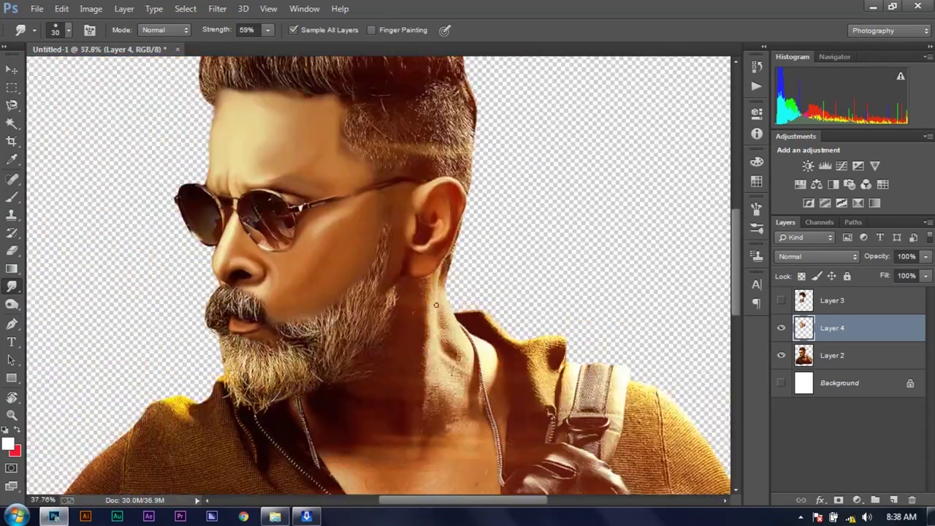
{"action": "scroll", "coordinate": [436, 305], "scroll_direction": "up", "scroll_amount": 5}
{"action": "scroll", "coordinate": [300, 385], "scroll_direction": "down", "scroll_amount": 1}
{"action": "scroll", "coordinate": [215, 388], "scroll_direction": "down", "scroll_amount": 1}
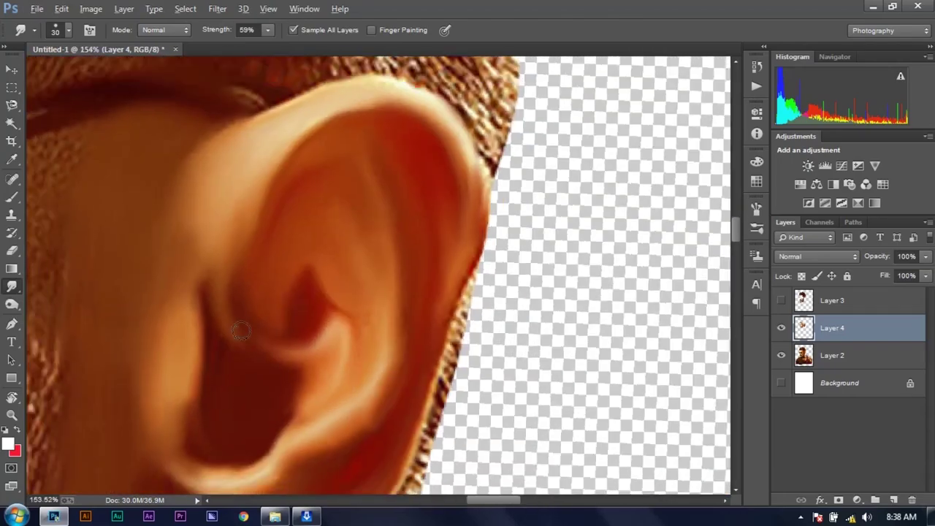
{"action": "scroll", "coordinate": [236, 328], "scroll_direction": "down", "scroll_amount": 3}
{"action": "scroll", "coordinate": [342, 227], "scroll_direction": "up", "scroll_amount": 2}
{"action": "scroll", "coordinate": [349, 221], "scroll_direction": "down", "scroll_amount": 3}
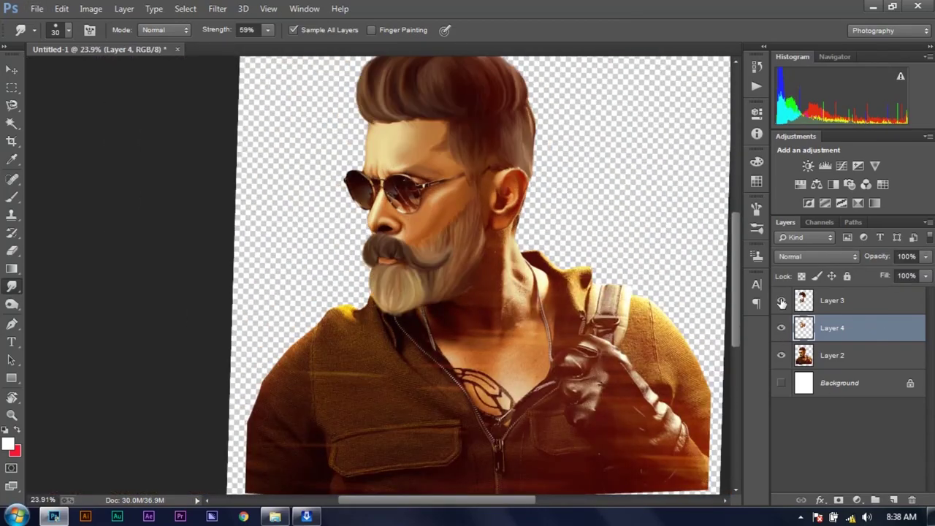
- Hide Layer 3 and smudge the neck skin below the beard smooth
{"action": "left_click", "coordinate": [781, 303]}
{"action": "scroll", "coordinate": [416, 285], "scroll_direction": "up", "scroll_amount": 6}
{"action": "left_click_drag", "start_coordinate": [490, 212], "coordinate": [484, 368]}
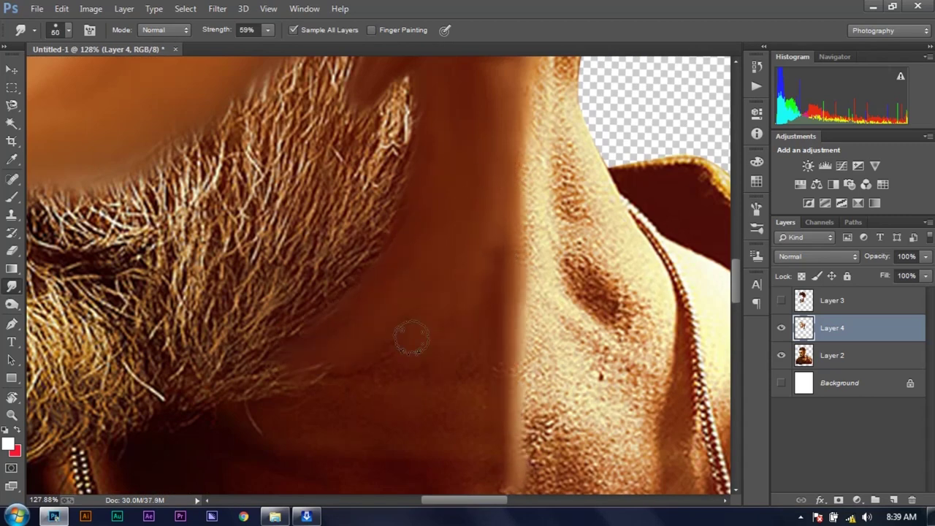
{"action": "scroll", "coordinate": [333, 378], "scroll_direction": "down", "scroll_amount": 2}
{"action": "scroll", "coordinate": [389, 267], "scroll_direction": "down", "scroll_amount": 2}
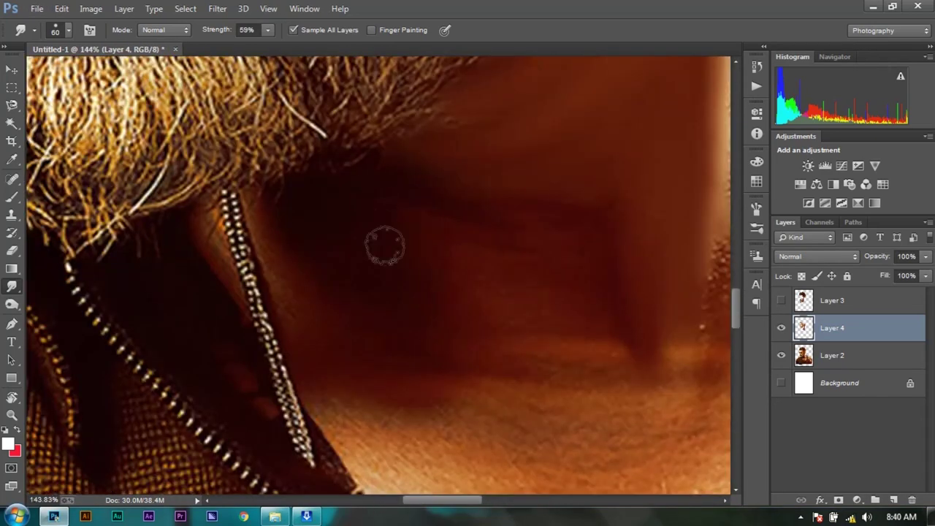
{"action": "scroll", "coordinate": [425, 221], "scroll_direction": "down", "scroll_amount": 1}
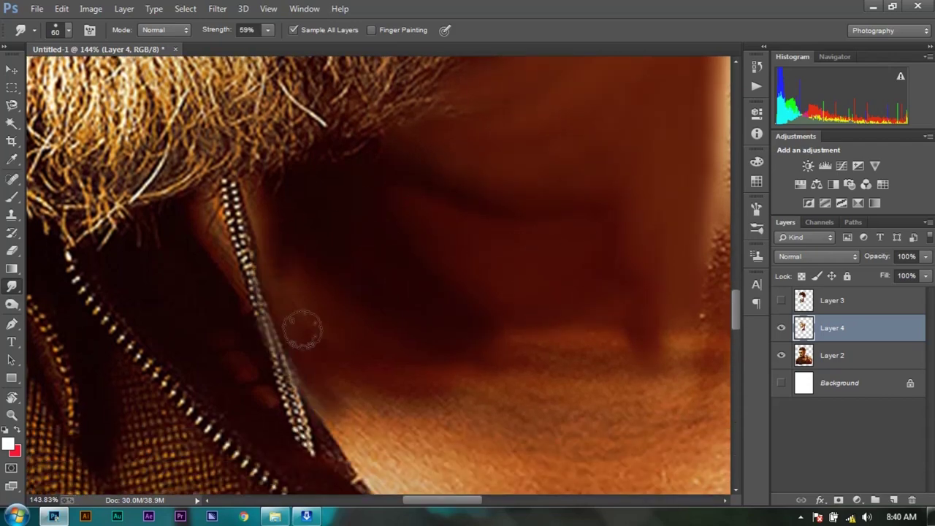
{"action": "scroll", "coordinate": [292, 398], "scroll_direction": "down", "scroll_amount": 2}
{"action": "scroll", "coordinate": [292, 398], "scroll_direction": "up", "scroll_amount": 3}
- Reduce the Smudge brush from 60 to 40 px and zoom to check the neck
{"action": "key", "text": "bracketleft"}
{"action": "key", "text": "bracketleft"}
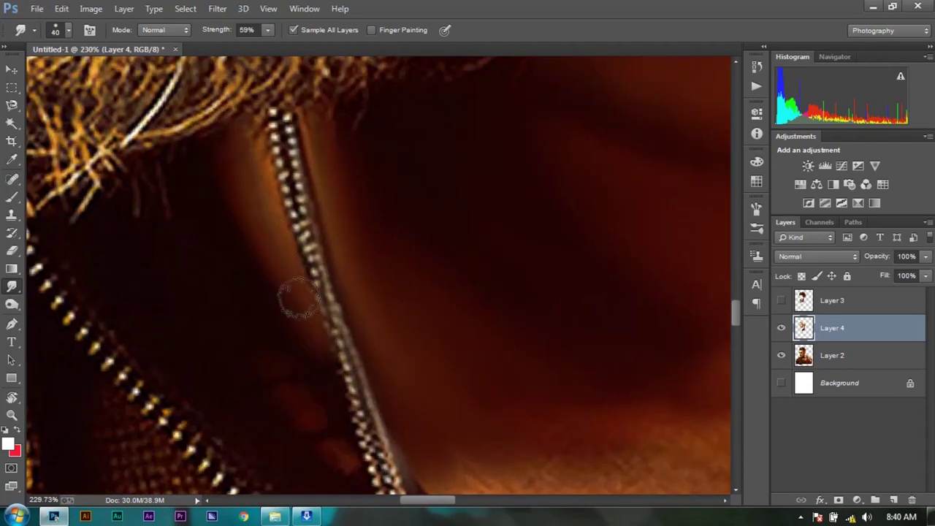
{"action": "scroll", "coordinate": [230, 91], "scroll_direction": "down", "scroll_amount": 2}
{"action": "scroll", "coordinate": [380, 303], "scroll_direction": "up", "scroll_amount": 2}
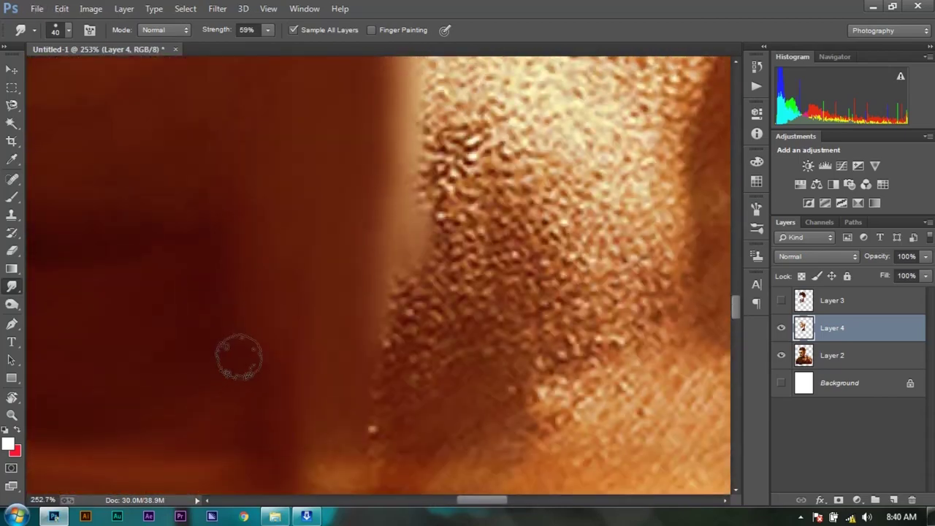
{"action": "scroll", "coordinate": [233, 353], "scroll_direction": "down", "scroll_amount": 4}
{"action": "scroll", "coordinate": [284, 250], "scroll_direction": "up", "scroll_amount": 2}
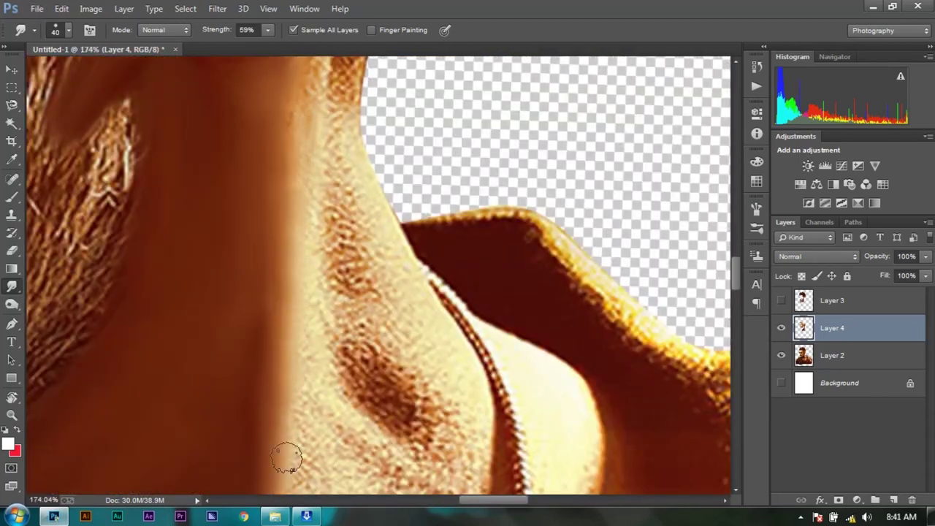
{"action": "scroll", "coordinate": [287, 438], "scroll_direction": "up", "scroll_amount": 1}
{"action": "scroll", "coordinate": [216, 322], "scroll_direction": "down", "scroll_amount": 3}
{"action": "scroll", "coordinate": [217, 322], "scroll_direction": "up", "scroll_amount": 4}
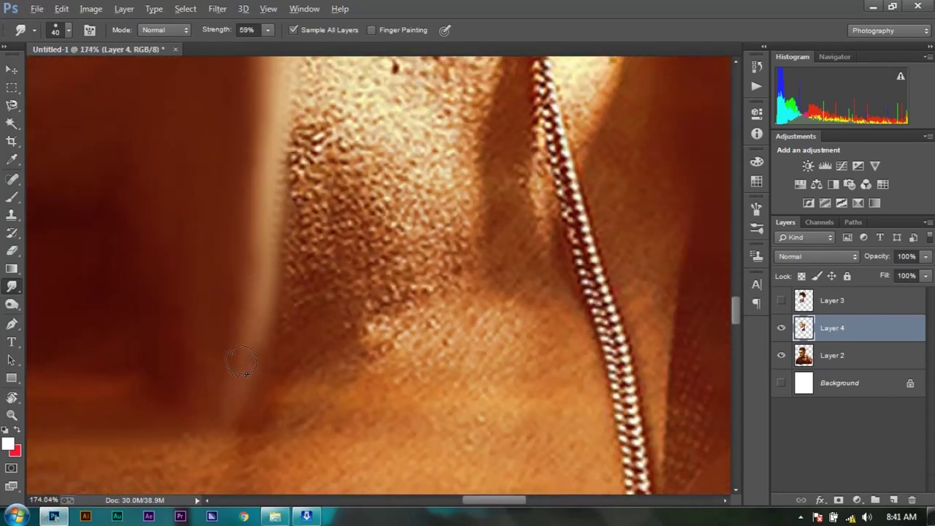
{"action": "scroll", "coordinate": [182, 278], "scroll_direction": "down", "scroll_amount": 4}
{"action": "scroll", "coordinate": [141, 207], "scroll_direction": "up", "scroll_amount": 2}
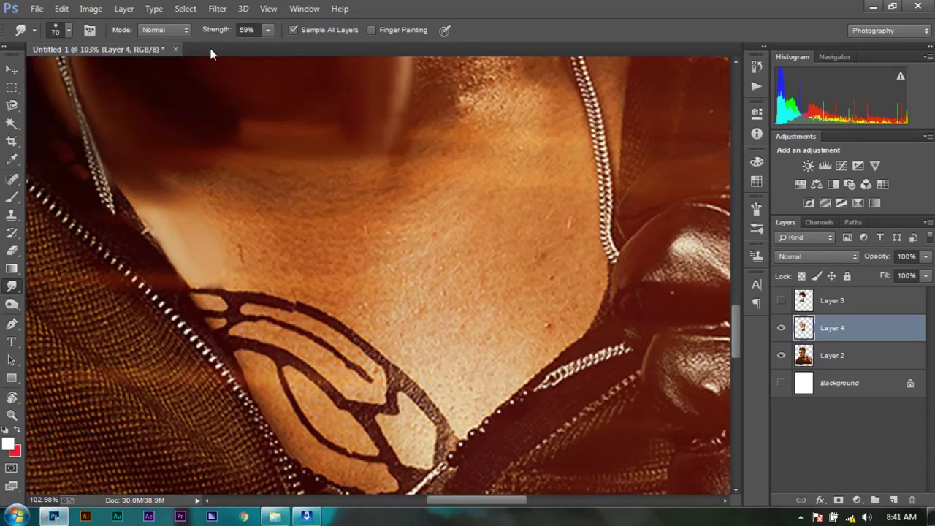
- Smudge the chest skin along the collar edge into a soft stroke
{"action": "scroll", "coordinate": [199, 159], "scroll_direction": "up", "scroll_amount": 3}
{"action": "scroll", "coordinate": [214, 250], "scroll_direction": "down", "scroll_amount": 2}
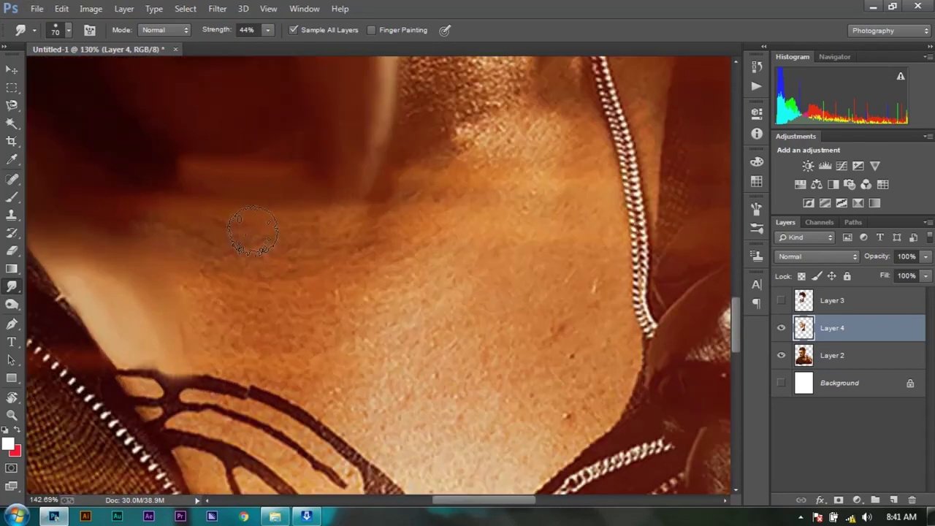
{"action": "scroll", "coordinate": [183, 219], "scroll_direction": "up", "scroll_amount": 1}
{"action": "scroll", "coordinate": [198, 304], "scroll_direction": "down", "scroll_amount": 2}
{"action": "scroll", "coordinate": [268, 365], "scroll_direction": "up", "scroll_amount": 2}
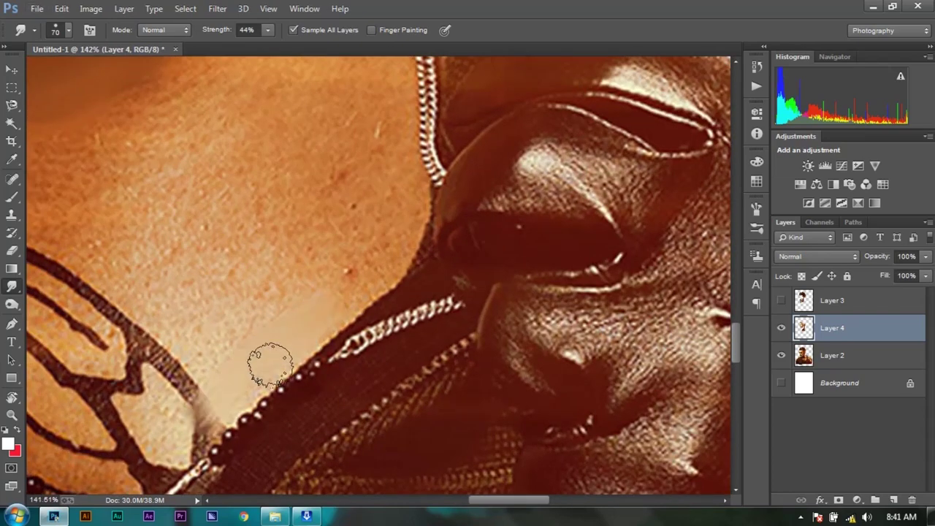
{"action": "scroll", "coordinate": [344, 371], "scroll_direction": "down", "scroll_amount": 1}
{"action": "left_click_drag", "start_coordinate": [344, 371], "coordinate": [312, 386]}
- Soften the neck and chest skin where it meets the collar
{"action": "scroll", "coordinate": [358, 380], "scroll_direction": "up", "scroll_amount": 2}
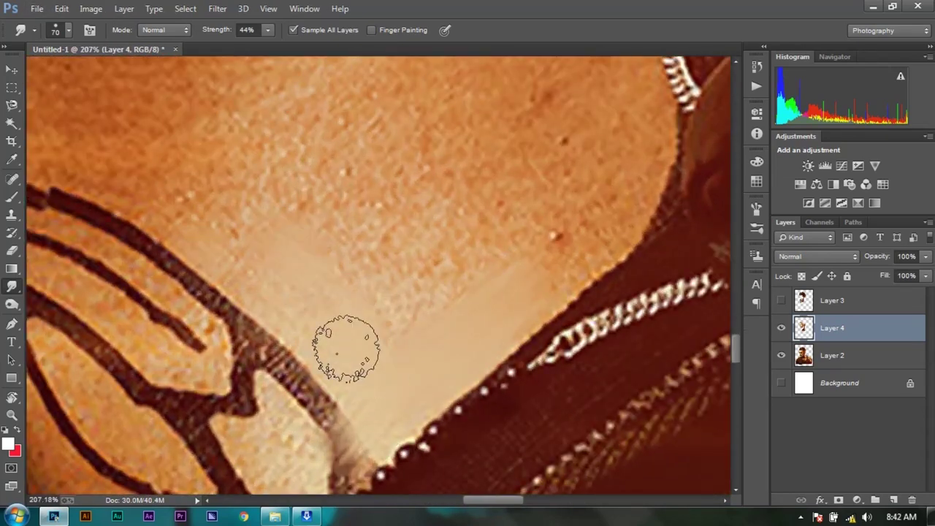
{"action": "scroll", "coordinate": [268, 271], "scroll_direction": "down", "scroll_amount": 1}
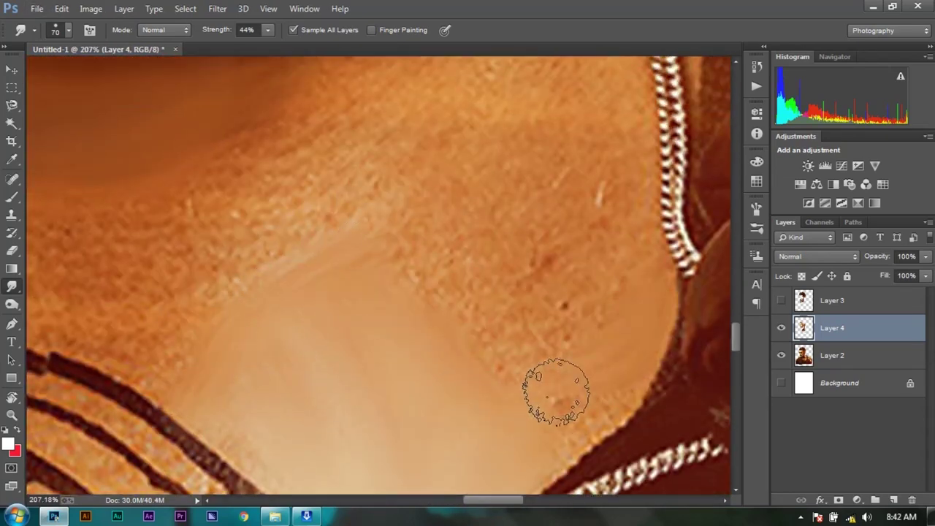
{"action": "scroll", "coordinate": [601, 219], "scroll_direction": "down", "scroll_amount": 1}
{"action": "scroll", "coordinate": [602, 219], "scroll_direction": "down", "scroll_amount": 2}
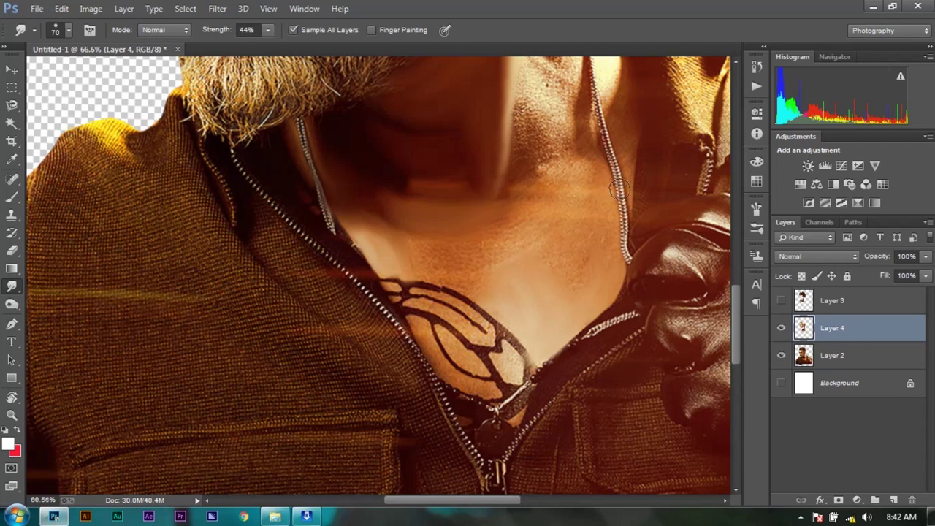
{"action": "scroll", "coordinate": [607, 185], "scroll_direction": "up", "scroll_amount": 2}
{"action": "scroll", "coordinate": [453, 183], "scroll_direction": "up", "scroll_amount": 1}
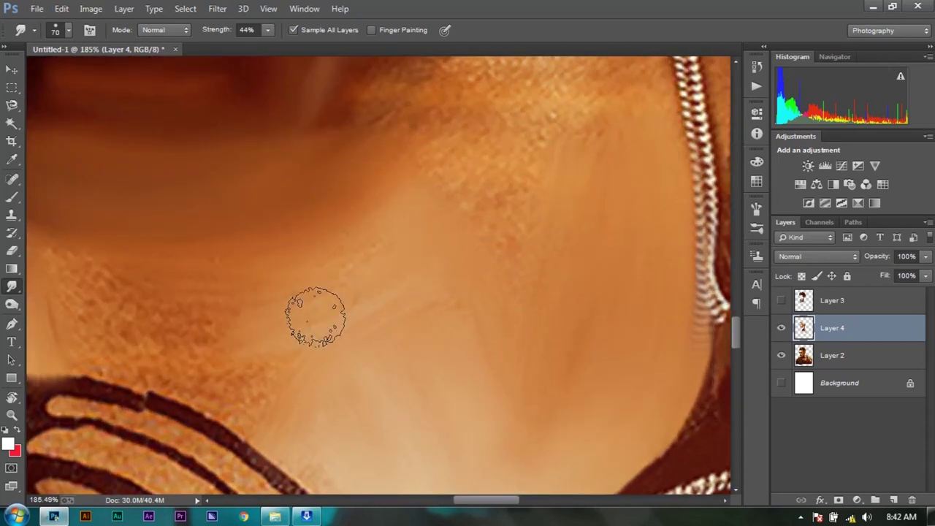
{"action": "scroll", "coordinate": [339, 300], "scroll_direction": "down", "scroll_amount": 2}
{"action": "scroll", "coordinate": [517, 263], "scroll_direction": "up", "scroll_amount": 2}
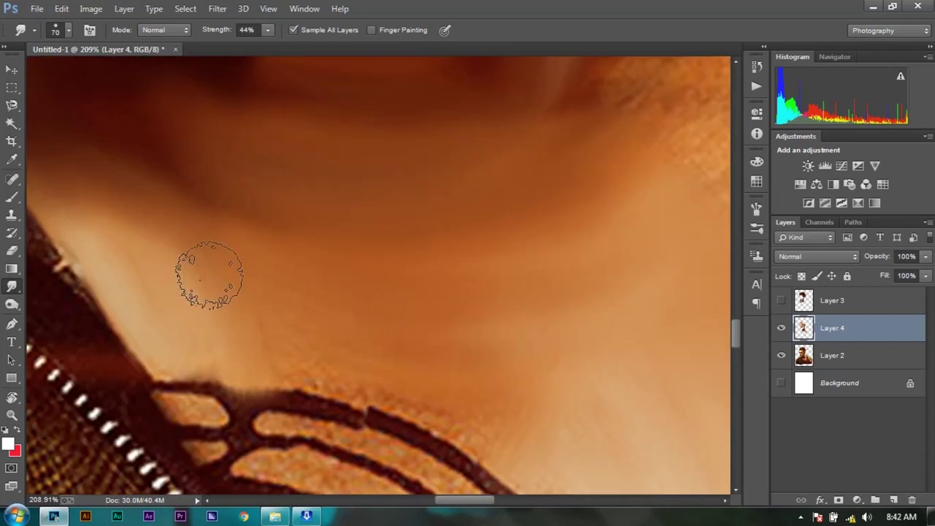
{"action": "scroll", "coordinate": [285, 345], "scroll_direction": "left", "scroll_amount": 1}
{"action": "scroll", "coordinate": [284, 346], "scroll_direction": "down", "scroll_amount": 1}
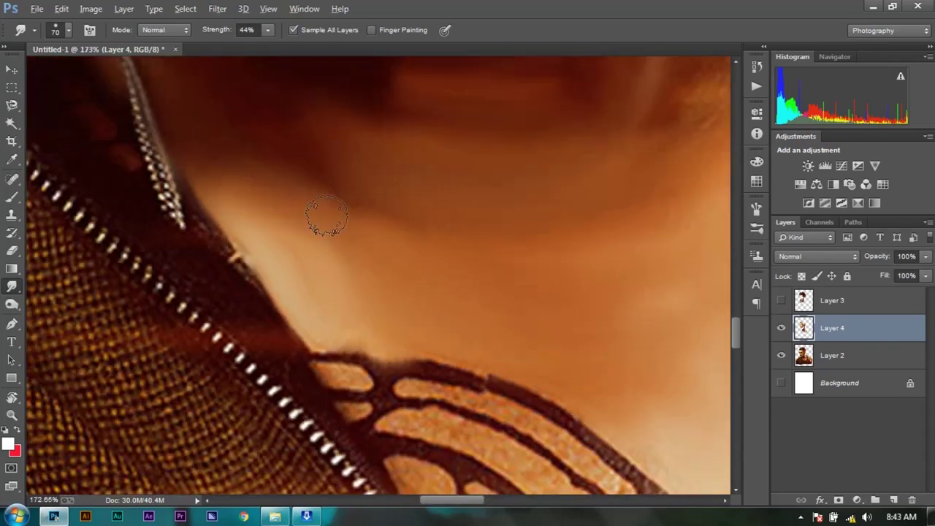
{"action": "scroll", "coordinate": [220, 209], "scroll_direction": "right", "scroll_amount": 3}
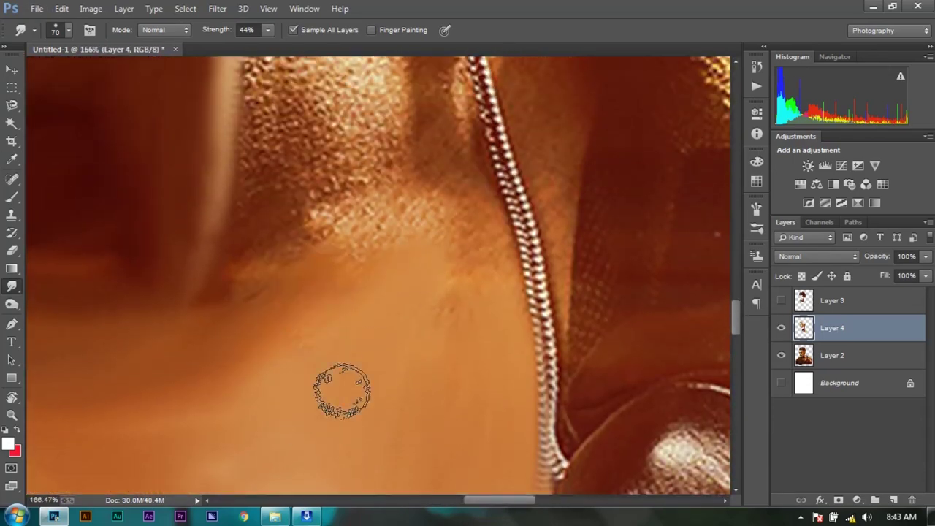
{"action": "scroll", "coordinate": [365, 351], "scroll_direction": "up", "scroll_amount": 3}
{"action": "scroll", "coordinate": [312, 362], "scroll_direction": "up", "scroll_amount": 2}
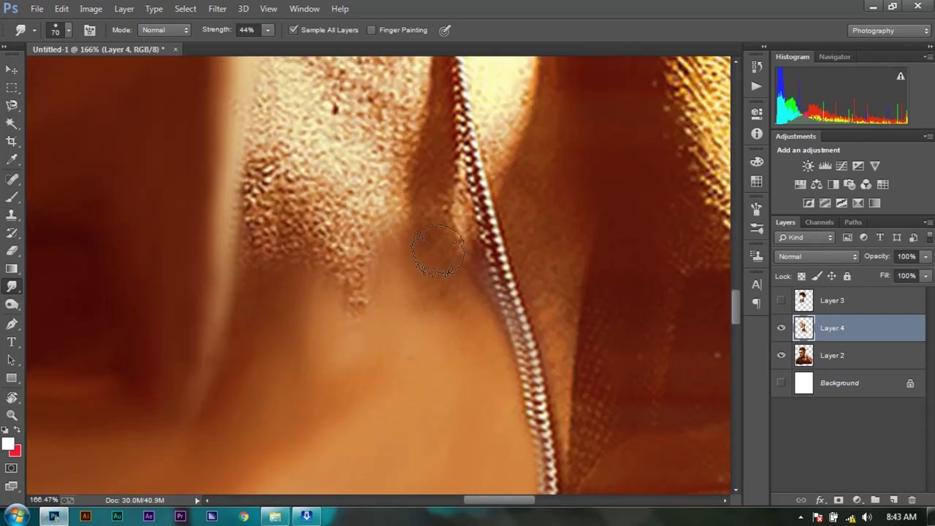
{"action": "scroll", "coordinate": [484, 402], "scroll_direction": "up", "scroll_amount": 2}
{"action": "scroll", "coordinate": [324, 452], "scroll_direction": "up", "scroll_amount": 2}
{"action": "scroll", "coordinate": [314, 426], "scroll_direction": "up", "scroll_amount": 2}
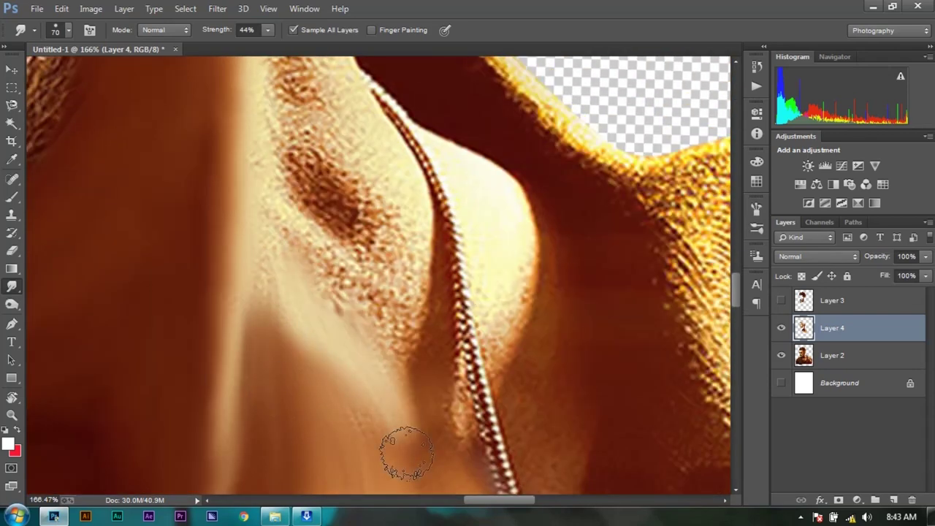
{"action": "scroll", "coordinate": [380, 463], "scroll_direction": "up", "scroll_amount": 2}
{"action": "scroll", "coordinate": [261, 409], "scroll_direction": "up", "scroll_amount": 2}
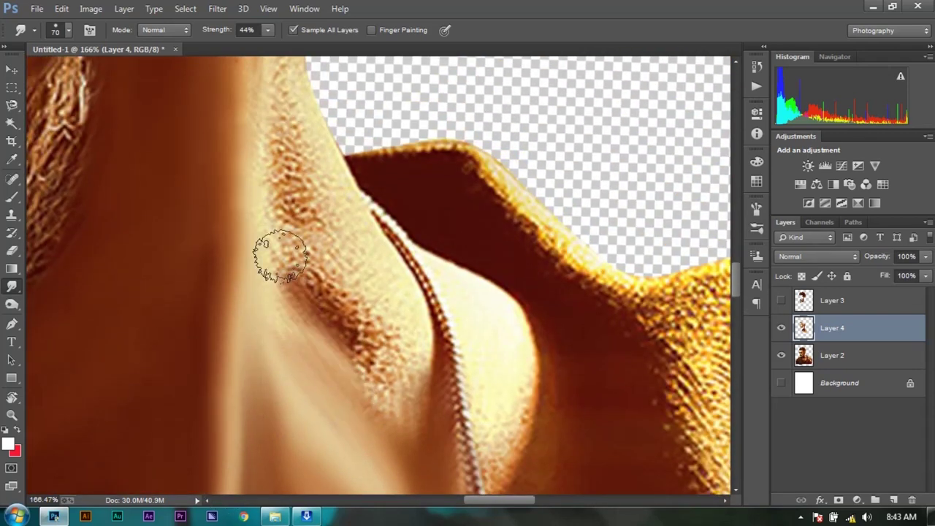
{"action": "scroll", "coordinate": [302, 271], "scroll_direction": "up", "scroll_amount": 2}
{"action": "scroll", "coordinate": [315, 429], "scroll_direction": "down", "scroll_amount": 1}
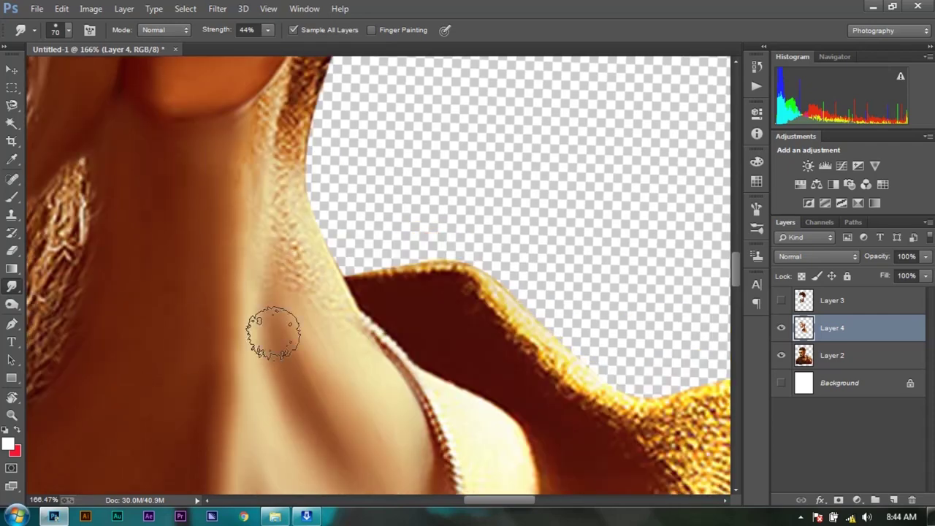
{"action": "scroll", "coordinate": [271, 329], "scroll_direction": "down", "scroll_amount": 1}
{"action": "scroll", "coordinate": [360, 442], "scroll_direction": "down", "scroll_amount": 1}
{"action": "scroll", "coordinate": [309, 468], "scroll_direction": "down", "scroll_amount": 2}
{"action": "scroll", "coordinate": [288, 387], "scroll_direction": "up", "scroll_amount": 5}
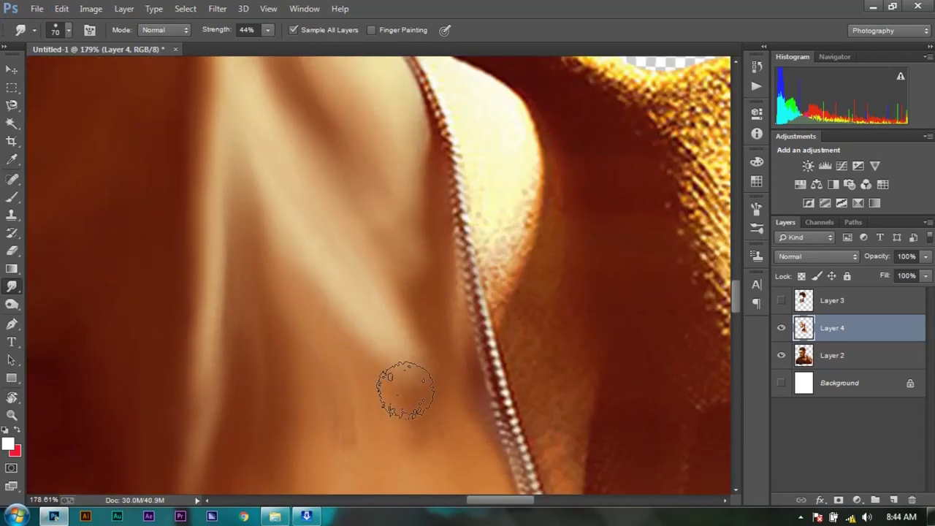
{"action": "scroll", "coordinate": [241, 369], "scroll_direction": "down", "scroll_amount": 2}
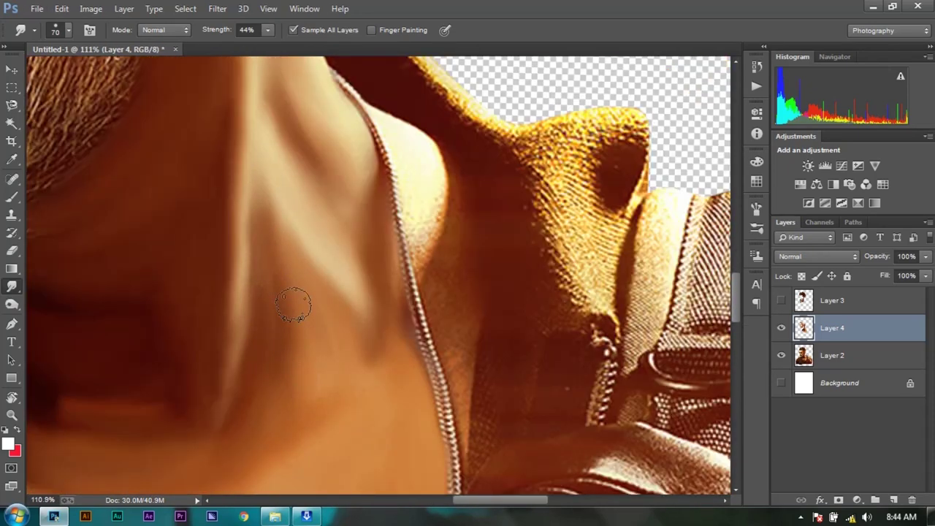
{"action": "scroll", "coordinate": [414, 255], "scroll_direction": "up", "scroll_amount": 3}
{"action": "scroll", "coordinate": [387, 293], "scroll_direction": "down", "scroll_amount": 2}
{"action": "scroll", "coordinate": [417, 392], "scroll_direction": "down", "scroll_amount": 5}
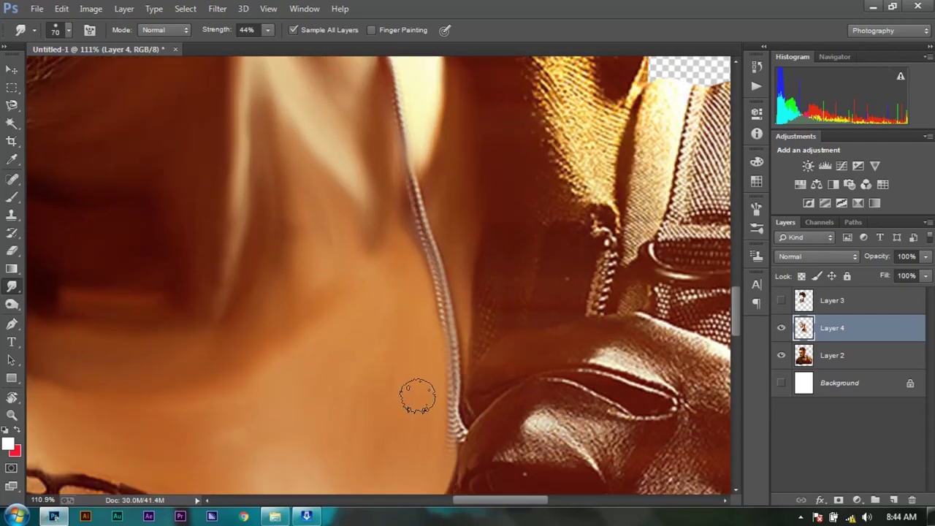
{"action": "scroll", "coordinate": [162, 241], "scroll_direction": "down", "scroll_amount": 4}
{"action": "left_click_drag", "start_coordinate": [193, 321], "coordinate": [272, 411]}
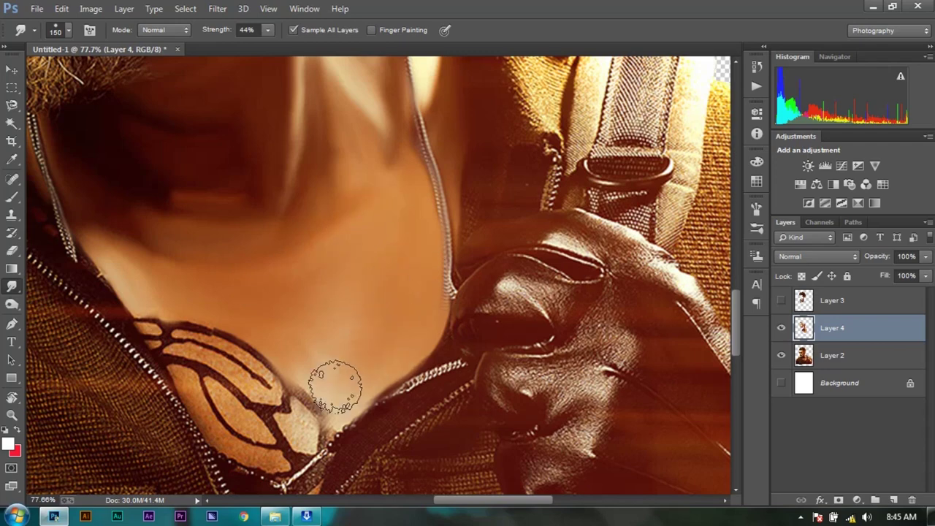
- Smudge the chest tattoo into blended painterly strokes
{"action": "scroll", "coordinate": [246, 246], "scroll_direction": "up", "scroll_amount": 5}
{"action": "scroll", "coordinate": [292, 328], "scroll_direction": "up", "scroll_amount": 2}
{"action": "scroll", "coordinate": [360, 313], "scroll_direction": "up", "scroll_amount": 1}
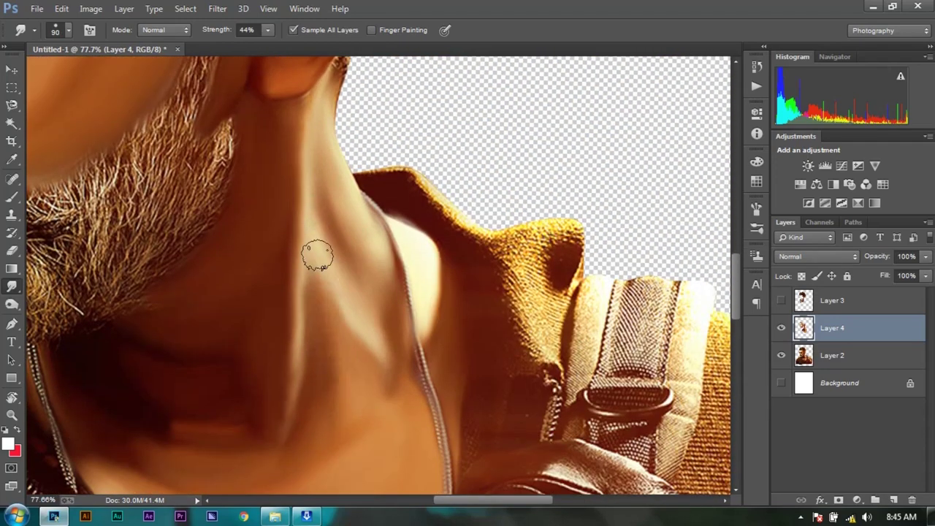
{"action": "scroll", "coordinate": [386, 359], "scroll_direction": "up", "scroll_amount": 3}
{"action": "scroll", "coordinate": [365, 171], "scroll_direction": "down", "scroll_amount": 3}
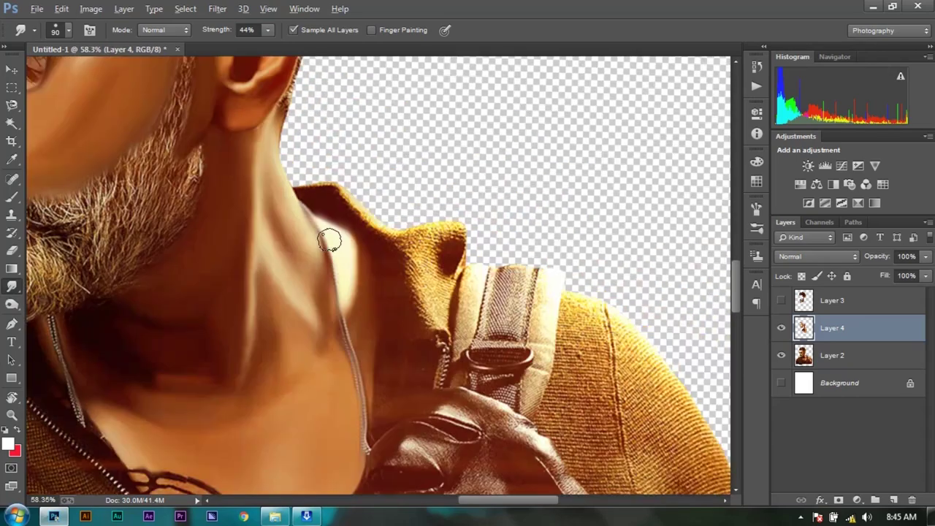
{"action": "scroll", "coordinate": [422, 230], "scroll_direction": "up", "scroll_amount": 5}
{"action": "scroll", "coordinate": [303, 308], "scroll_direction": "left", "scroll_amount": 2}
{"action": "left_click_drag", "start_coordinate": [219, 204], "coordinate": [146, 117]}
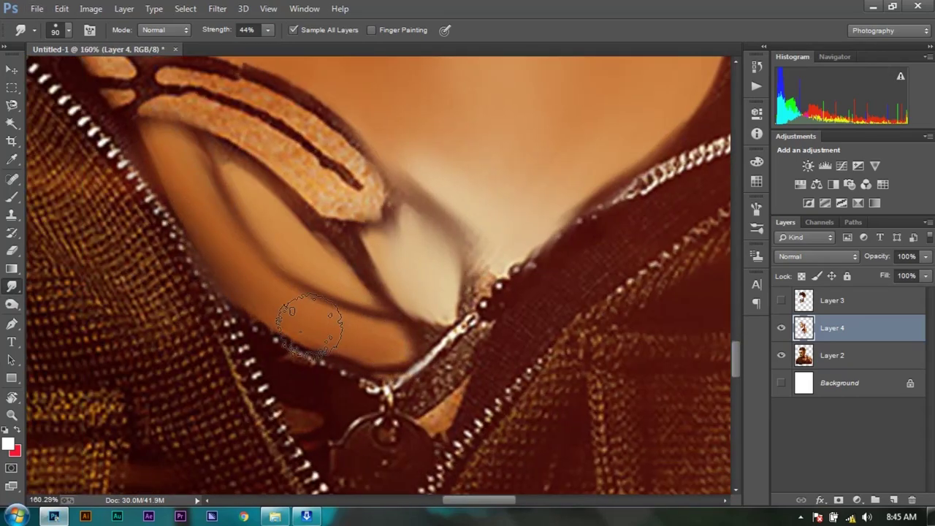
- Make Layer 3 visible again and select it for erasing
{"action": "scroll", "coordinate": [166, 252], "scroll_direction": "up", "scroll_amount": 2}
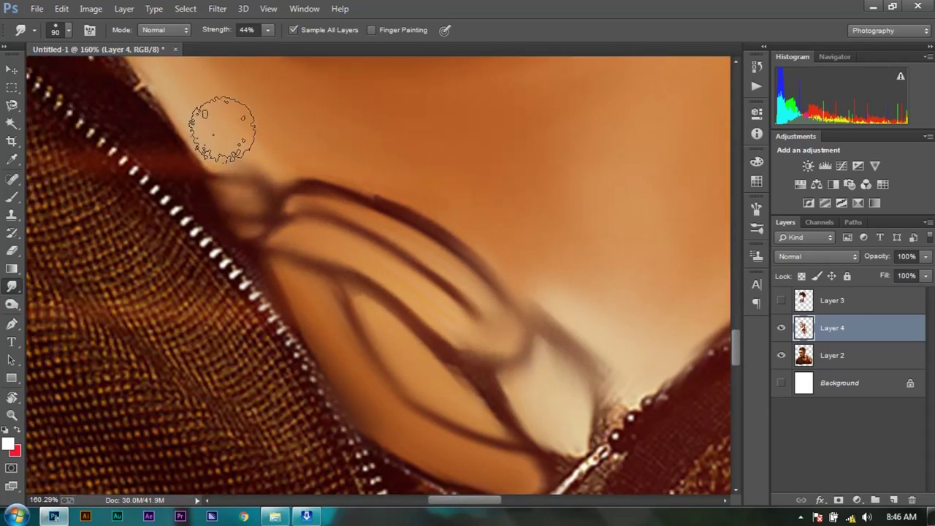
{"action": "scroll", "coordinate": [225, 124], "scroll_direction": "down", "scroll_amount": 3}
{"action": "scroll", "coordinate": [330, 244], "scroll_direction": "down", "scroll_amount": 3}
{"action": "scroll", "coordinate": [318, 368], "scroll_direction": "up", "scroll_amount": 3}
{"action": "scroll", "coordinate": [371, 338], "scroll_direction": "up", "scroll_amount": 2}
{"action": "scroll", "coordinate": [154, 263], "scroll_direction": "down", "scroll_amount": 3}
{"action": "scroll", "coordinate": [154, 263], "scroll_direction": "down", "scroll_amount": 1}
{"action": "scroll", "coordinate": [194, 195], "scroll_direction": "up", "scroll_amount": 1}
{"action": "scroll", "coordinate": [195, 195], "scroll_direction": "up", "scroll_amount": 3}
{"action": "left_click", "coordinate": [11, 251]}
{"action": "key", "text": "alt+bracketright"}
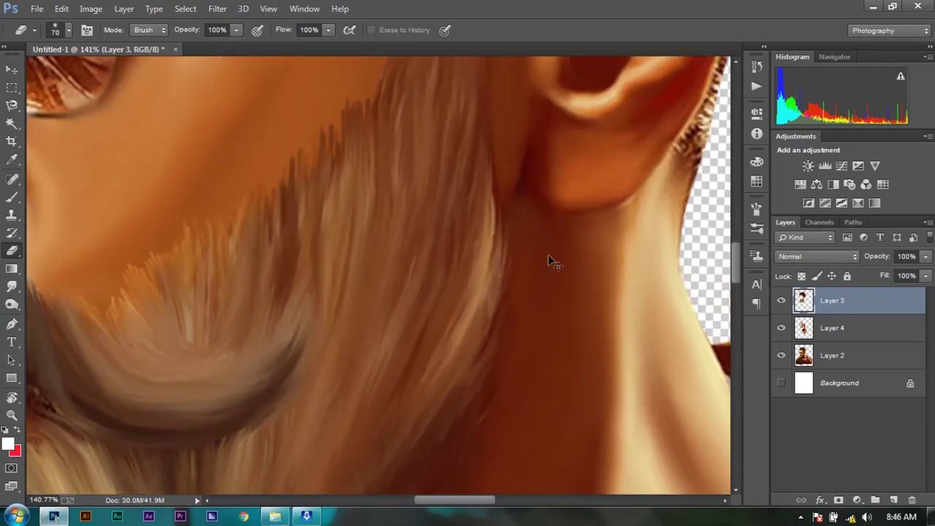
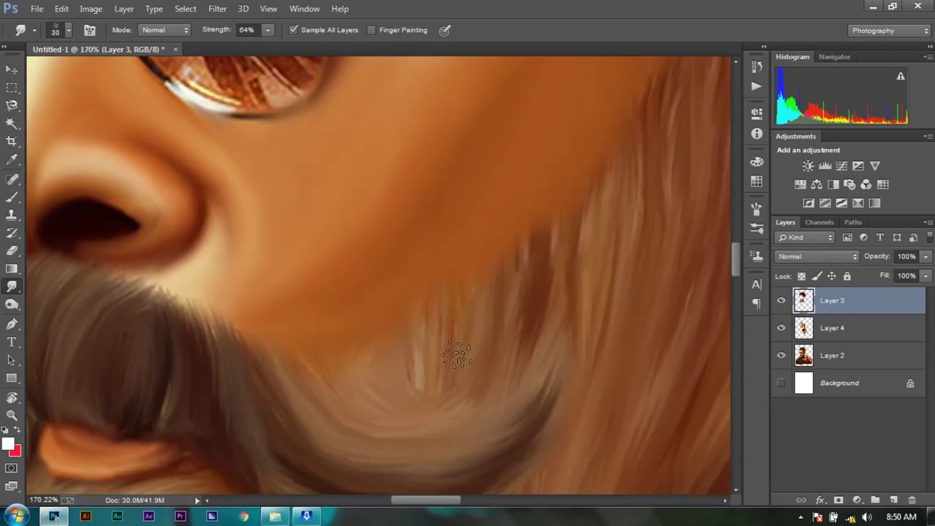
- Smudge the beard and hairline strands on Layer 3 with the Smudge tool at 80% strength
{"action": "scroll", "coordinate": [464, 192], "scroll_direction": "up", "scroll_amount": 2}
{"action": "scroll", "coordinate": [707, 107], "scroll_direction": "up", "scroll_amount": 3}
{"action": "key", "text": "8"}
{"action": "scroll", "coordinate": [411, 382], "scroll_direction": "down", "scroll_amount": 3}
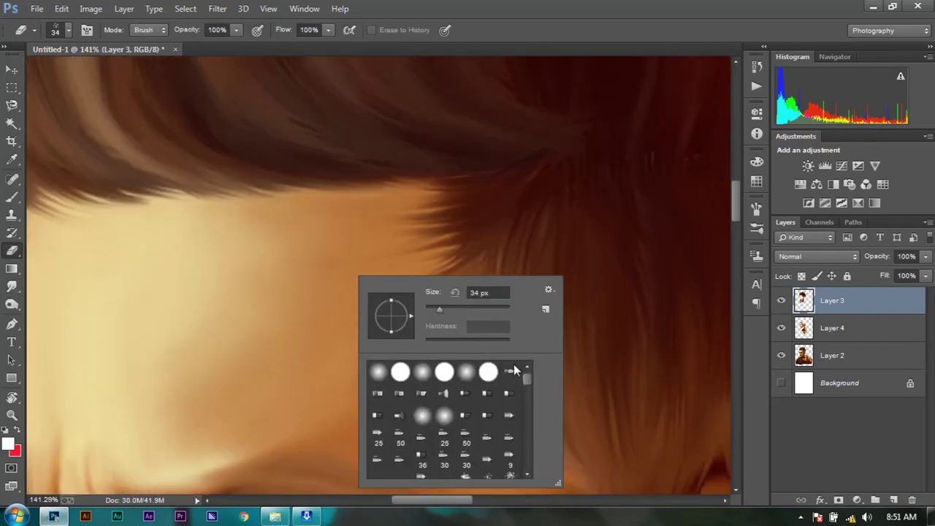
{"action": "left_click", "coordinate": [417, 373]}
{"action": "left_click", "coordinate": [11, 289]}
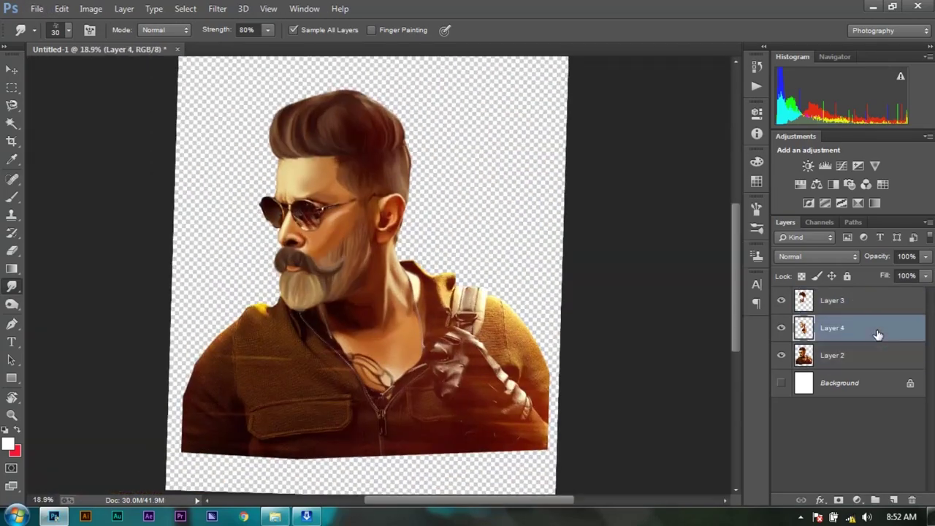
- Preview different hue tints on the current layer with Hue/Saturation
{"action": "left_click", "coordinate": [217, 9]}
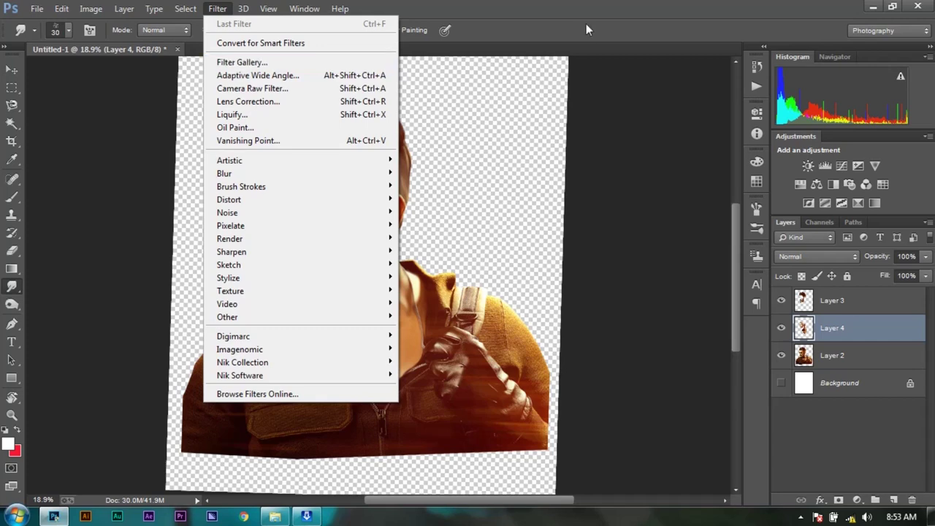
{"action": "left_click", "coordinate": [577, 55]}
{"action": "left_click", "coordinate": [61, 8]}
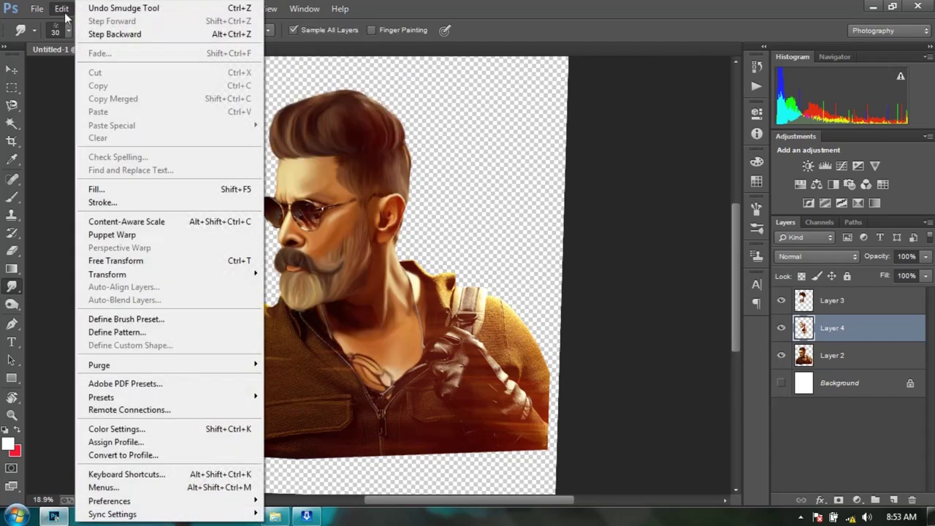
{"action": "left_click", "coordinate": [328, 114]}
{"action": "mouse_move", "coordinate": [761, 203]}
{"action": "left_mouse_down"}
{"action": "mouse_move", "coordinate": [787, 204]}
{"action": "mouse_move", "coordinate": [743, 208]}
{"action": "mouse_move", "coordinate": [761, 214]}
{"action": "left_mouse_up"}
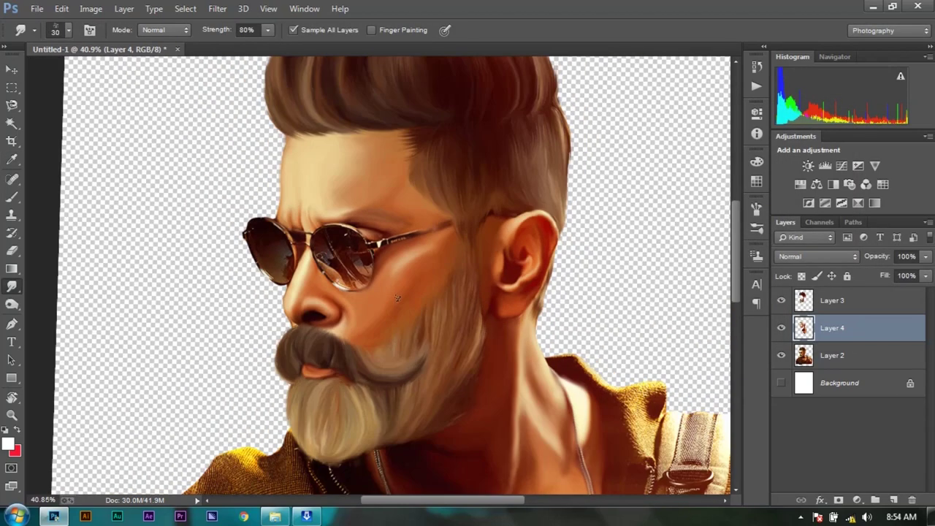
- Confirm the subtle hue adjustment, then bring up Hue/Saturation for Layer 3
{"action": "left_click", "coordinate": [90, 8]}
{"action": "left_click", "coordinate": [292, 115]}
{"action": "type", "text": "-4"}
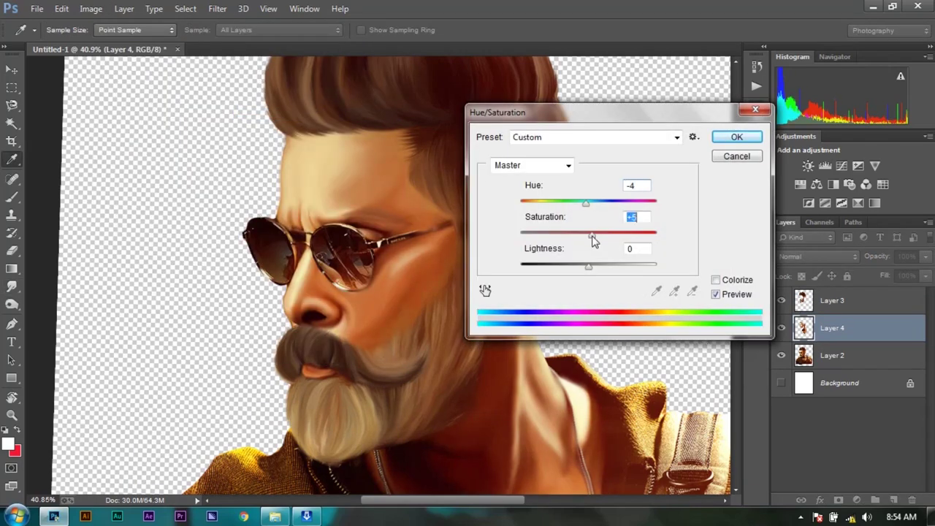
{"action": "key", "text": "Return"}
{"action": "left_click", "coordinate": [832, 300]}
{"action": "left_click", "coordinate": [90, 8]}
{"action": "left_click", "coordinate": [292, 115]}
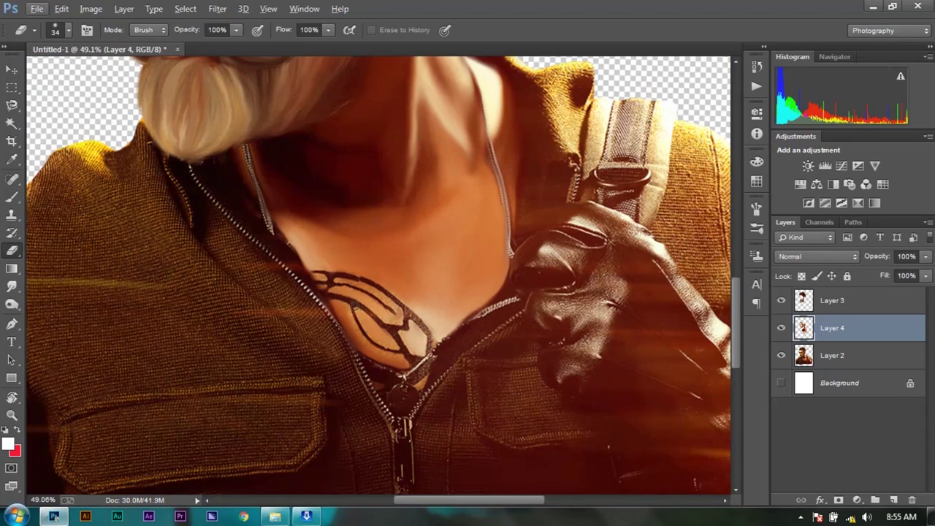
- Set up the Smudge tool with a size 20 brush at 44% strength
{"action": "left_click", "coordinate": [62, 309]}
{"action": "right_click", "coordinate": [322, 295]}
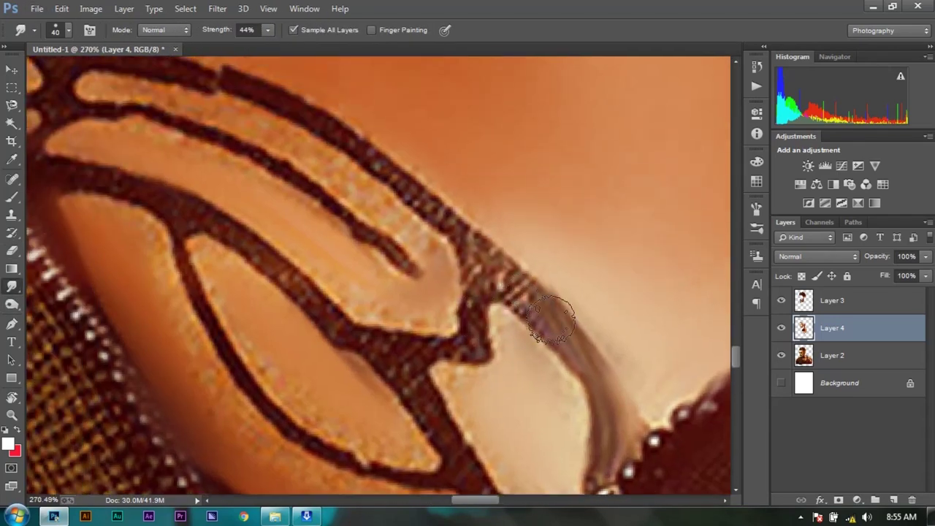
{"action": "left_click_drag", "start_coordinate": [468, 255], "coordinate": [298, 149]}
{"action": "key", "text": "bracketleft"}
{"action": "key", "text": "bracketleft"}
{"action": "scroll", "coordinate": [307, 217], "scroll_direction": "up", "scroll_amount": 3}
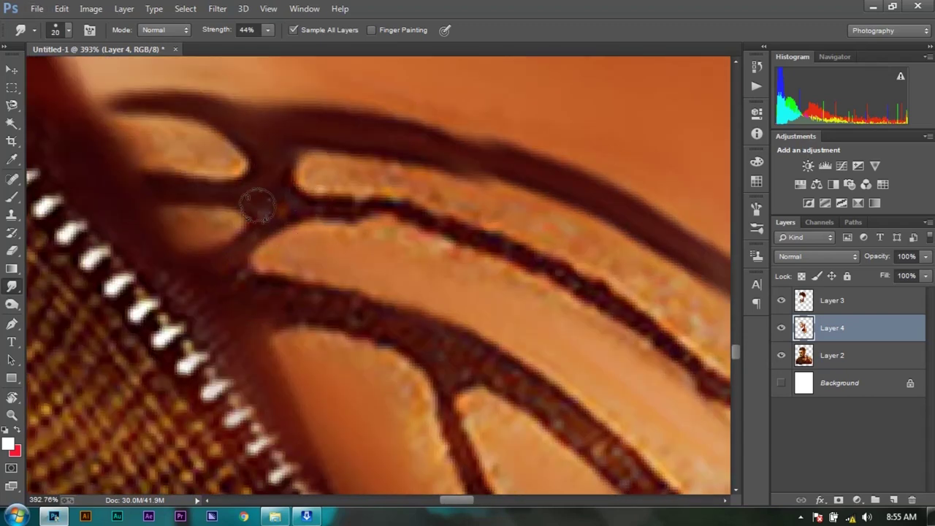
{"action": "scroll", "coordinate": [520, 233], "scroll_direction": "right", "scroll_amount": 3}
- Smudge the chest tattoo lines into the skin and tidy the sunglasses' arm edge
{"action": "scroll", "coordinate": [652, 289], "scroll_direction": "right", "scroll_amount": 5}
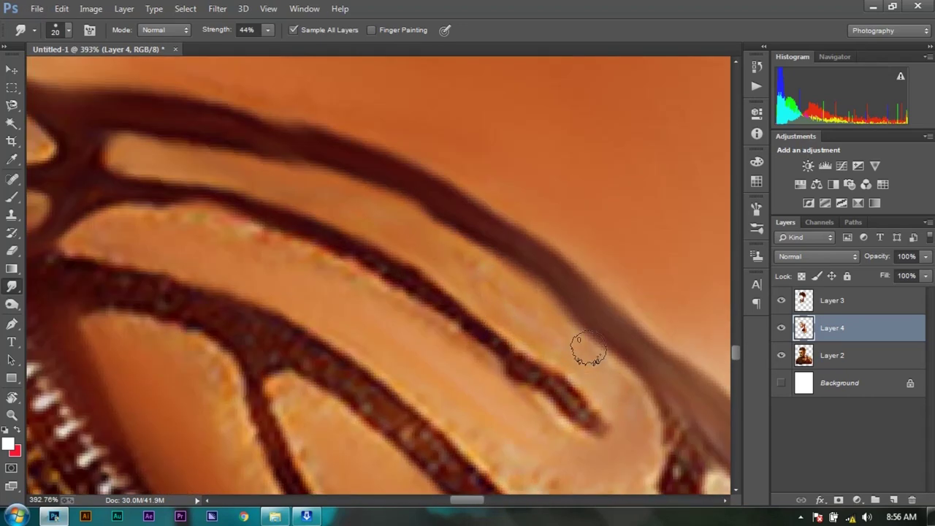
{"action": "scroll", "coordinate": [645, 418], "scroll_direction": "down", "scroll_amount": 3}
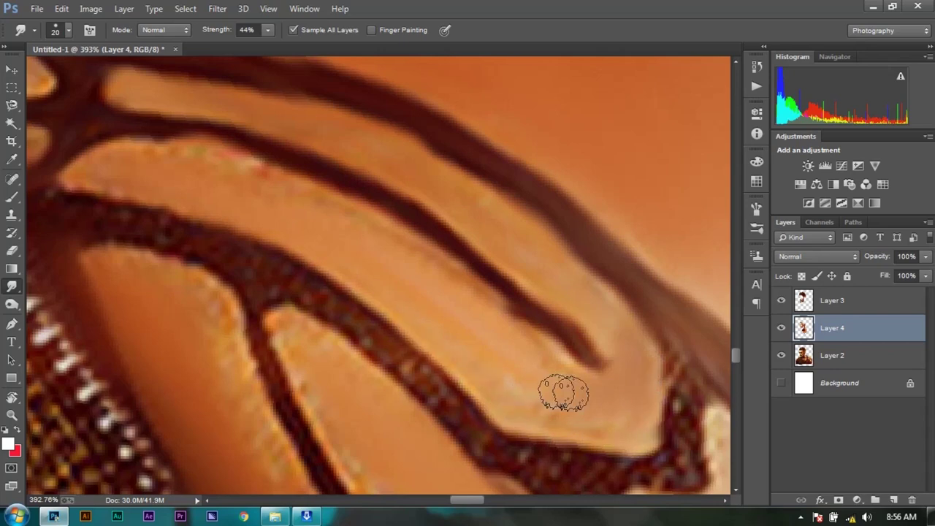
{"action": "scroll", "coordinate": [282, 237], "scroll_direction": "left", "scroll_amount": 3}
{"action": "scroll", "coordinate": [331, 450], "scroll_direction": "down", "scroll_amount": 1}
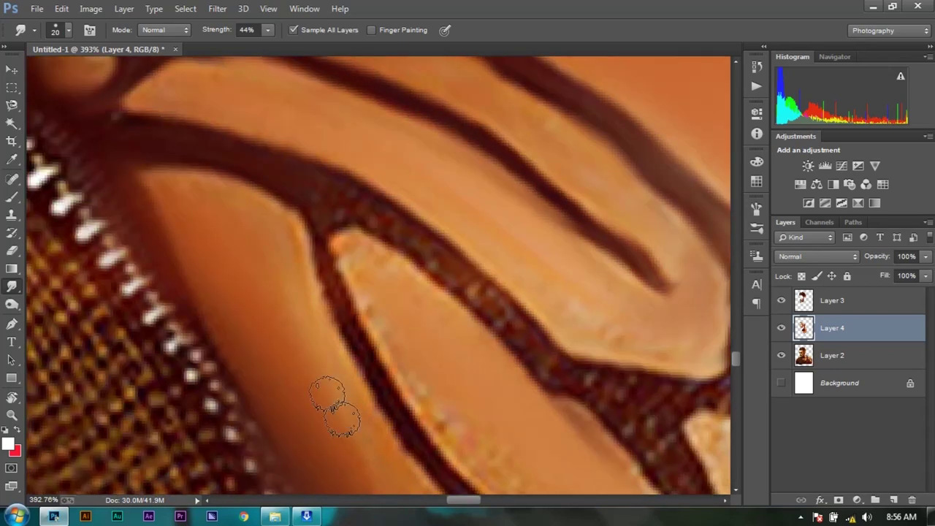
{"action": "scroll", "coordinate": [332, 409], "scroll_direction": "down", "scroll_amount": 2}
{"action": "scroll", "coordinate": [332, 292], "scroll_direction": "up", "scroll_amount": 3}
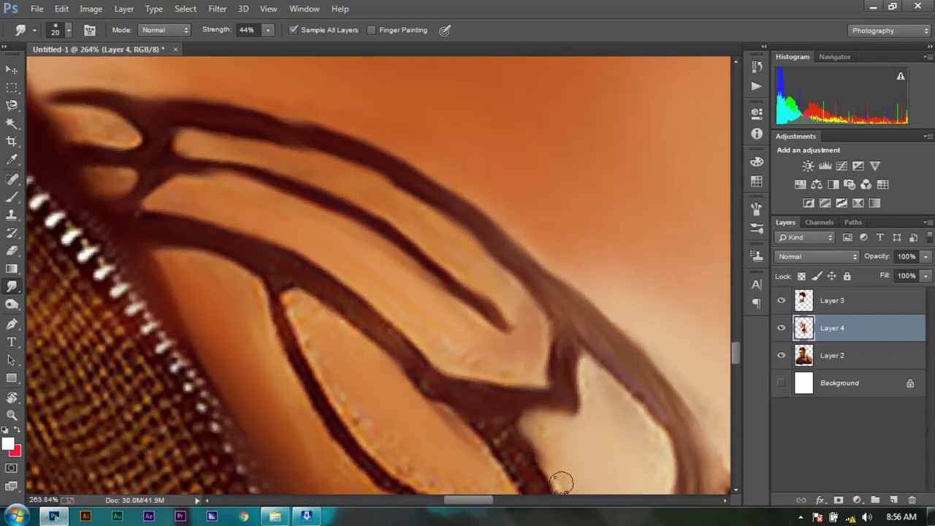
{"action": "scroll", "coordinate": [635, 252], "scroll_direction": "down", "scroll_amount": 7}
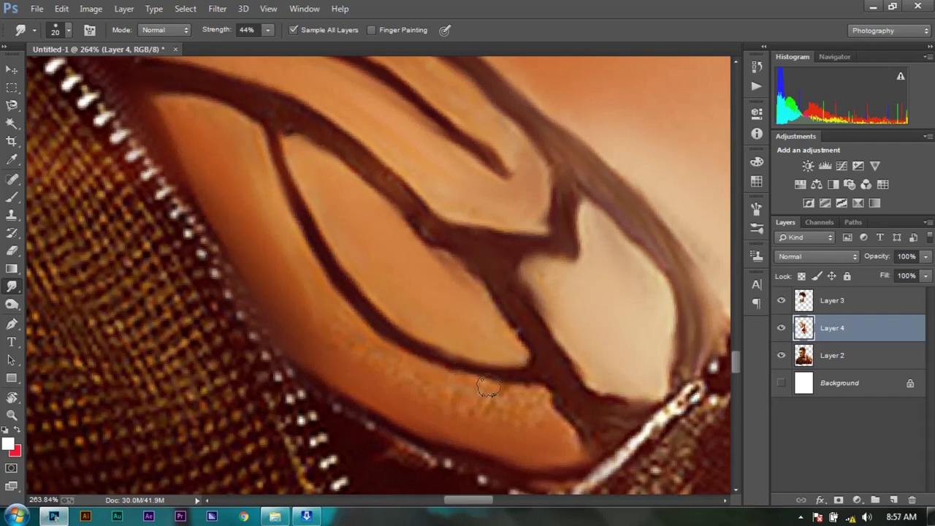
{"action": "scroll", "coordinate": [522, 328], "scroll_direction": "down", "scroll_amount": 2}
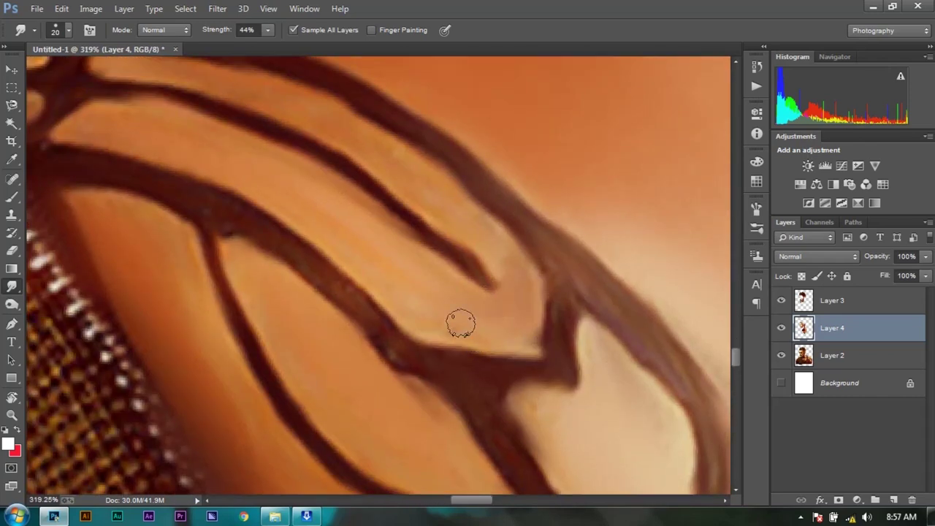
{"action": "scroll", "coordinate": [463, 297], "scroll_direction": "down", "scroll_amount": 1}
{"action": "scroll", "coordinate": [380, 256], "scroll_direction": "down", "scroll_amount": 3}
{"action": "scroll", "coordinate": [328, 236], "scroll_direction": "down", "scroll_amount": 3}
{"action": "scroll", "coordinate": [328, 235], "scroll_direction": "up", "scroll_amount": 5}
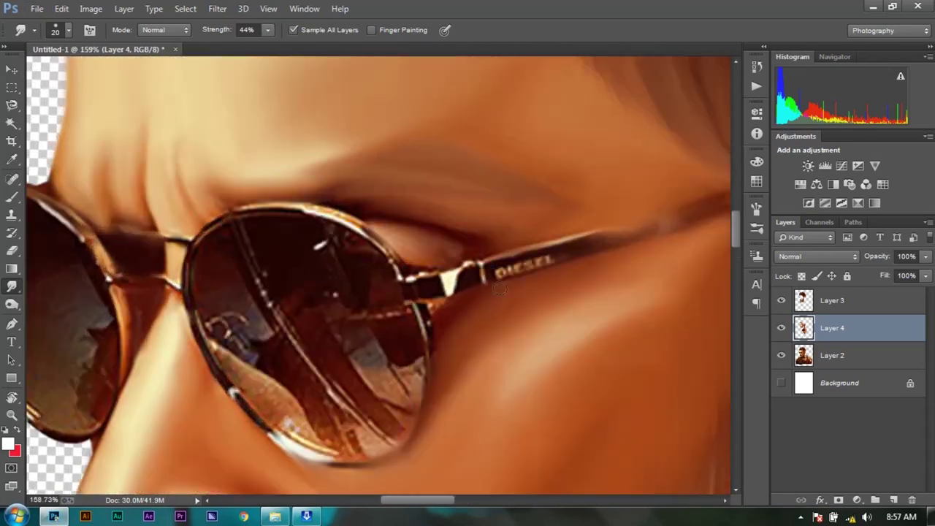
{"action": "scroll", "coordinate": [328, 235], "scroll_direction": "up", "scroll_amount": 1}
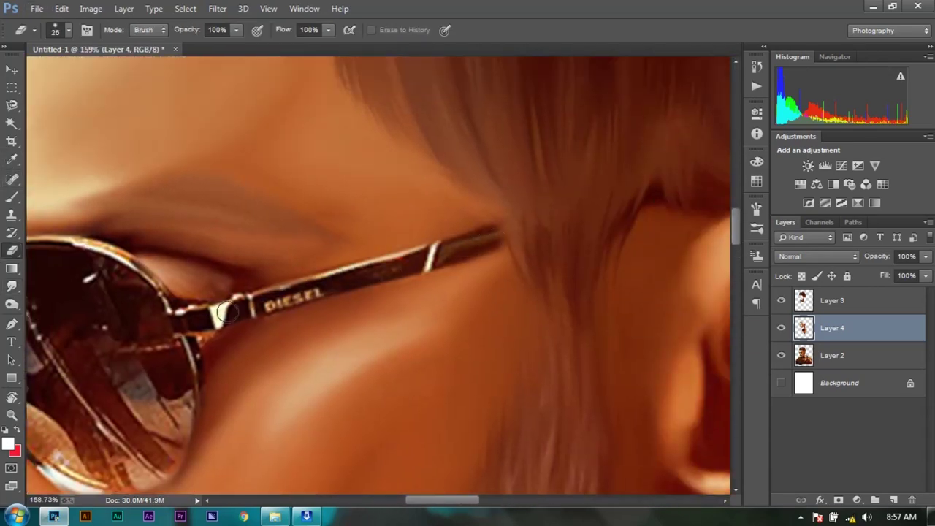
{"action": "scroll", "coordinate": [225, 313], "scroll_direction": "down", "scroll_amount": 3}
{"action": "scroll", "coordinate": [290, 308], "scroll_direction": "up", "scroll_amount": 2}
{"action": "scroll", "coordinate": [371, 301], "scroll_direction": "down", "scroll_amount": 3}
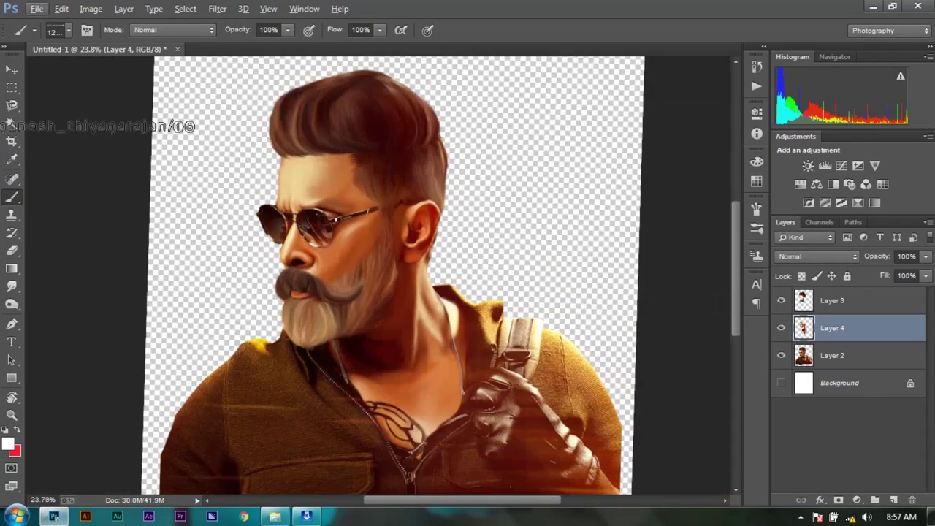
- Select Layer 2 as the layer to work on
{"action": "key", "text": "v"}
{"action": "scroll", "coordinate": [435, 310], "scroll_direction": "up", "scroll_amount": 2}
{"action": "scroll", "coordinate": [436, 311], "scroll_direction": "right", "scroll_amount": 1}
{"action": "scroll", "coordinate": [418, 236], "scroll_direction": "up", "scroll_amount": 3}
{"action": "scroll", "coordinate": [419, 236], "scroll_direction": "down", "scroll_amount": 3}
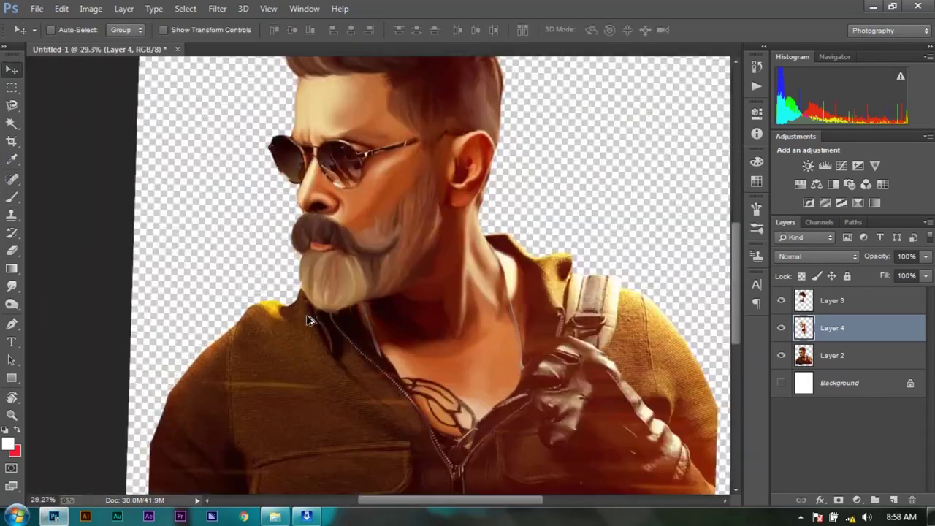
{"action": "left_click", "coordinate": [309, 317], "text": "ctrl"}
{"action": "scroll", "coordinate": [310, 252], "scroll_direction": "up", "scroll_amount": 2}
- Trace a Pen path around the jacket along the zipper and collar
{"action": "left_click", "coordinate": [258, 215]}
{"action": "left_click", "coordinate": [338, 305]}
{"action": "left_click", "coordinate": [384, 379]}
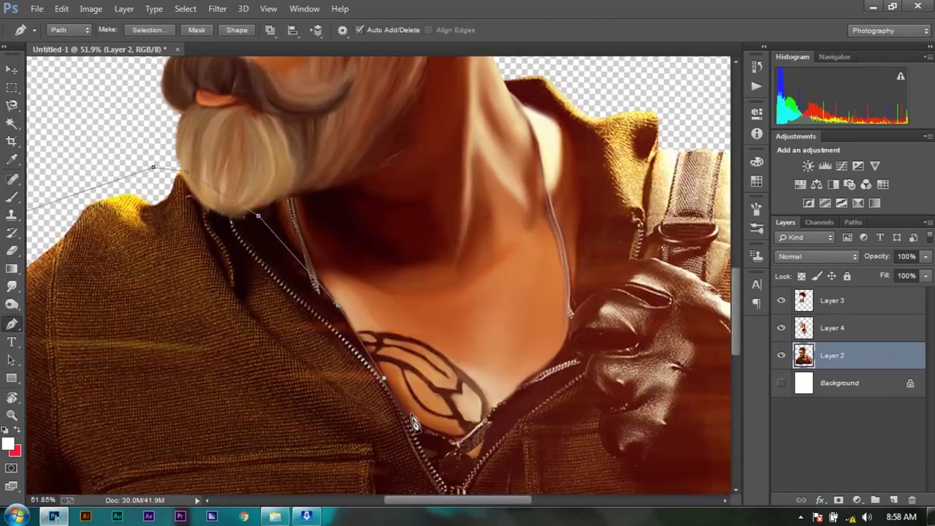
{"action": "left_click", "coordinate": [462, 438]}
{"action": "scroll", "coordinate": [468, 409], "scroll_direction": "right", "scroll_amount": 1}
{"action": "scroll", "coordinate": [511, 217], "scroll_direction": "down", "scroll_amount": 2}
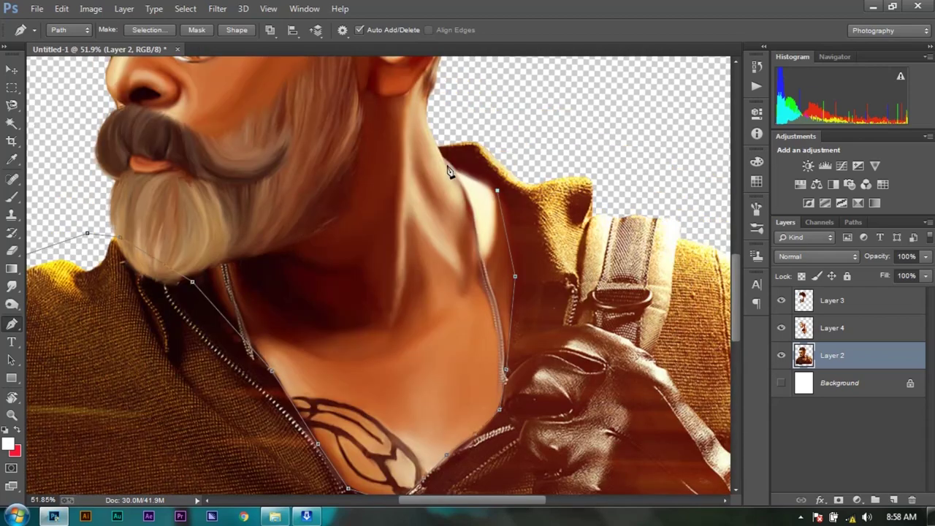
{"action": "scroll", "coordinate": [571, 164], "scroll_direction": "down", "scroll_amount": 1}
- Turn the path into a selection and apply Oil Paint (Stylization 4, Cleanliness 2.3, Bristle Detail 10, Shine 0)
{"action": "right_click", "coordinate": [243, 285]}
{"action": "left_click", "coordinate": [278, 329]}
{"action": "key", "text": "Return"}
{"action": "left_click", "coordinate": [217, 8]}
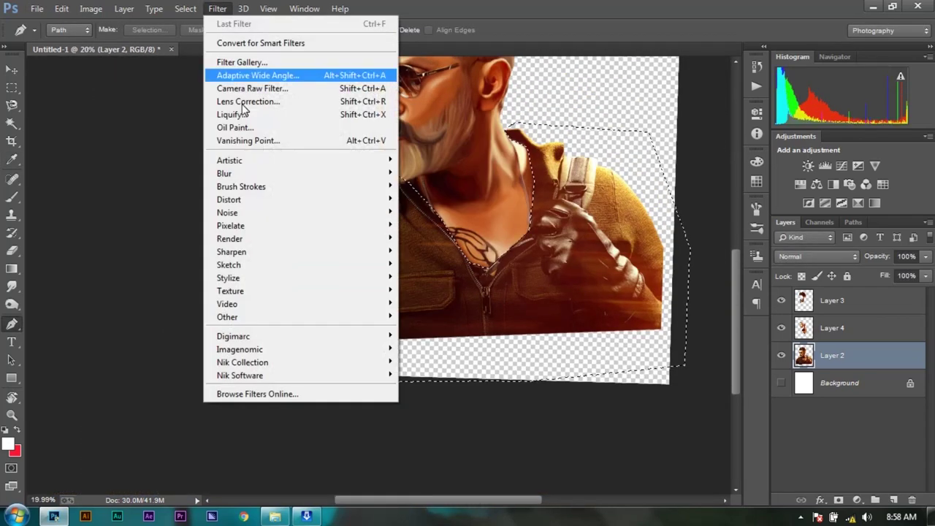
{"action": "left_click", "coordinate": [226, 115]}
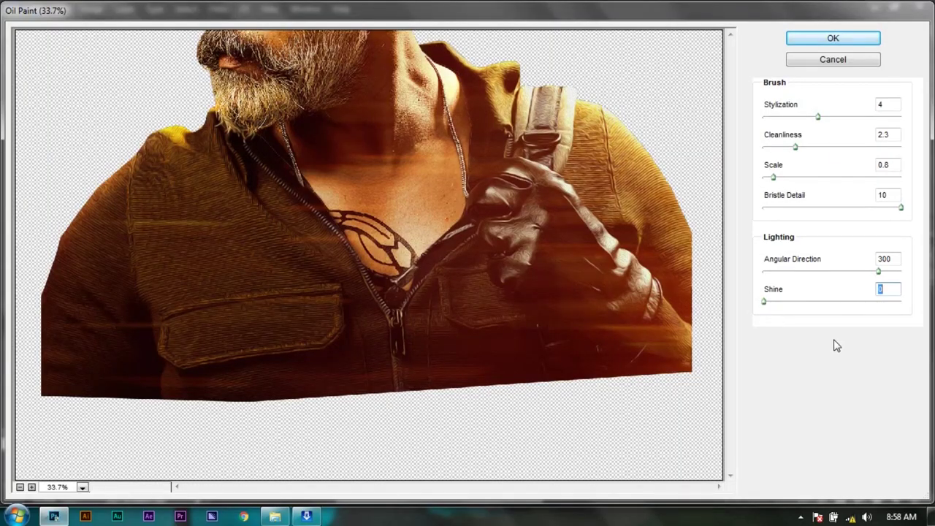
{"action": "key", "text": "Return"}
{"action": "scroll", "coordinate": [365, 219], "scroll_direction": "up", "scroll_amount": 2}
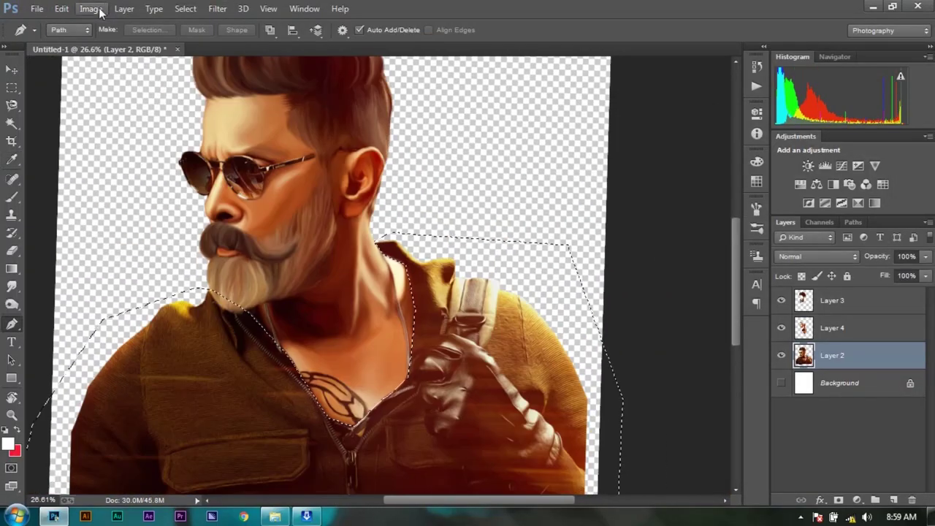
- Shift the layer's hue to -42 with Hue/Saturation
{"action": "key", "text": "ctrl+u"}
{"action": "mouse_move", "coordinate": [589, 203]}
{"action": "left_mouse_down"}
{"action": "mouse_move", "coordinate": [559, 203]}
{"action": "mouse_move", "coordinate": [590, 215]}
{"action": "mouse_move", "coordinate": [578, 208]}
{"action": "left_mouse_up"}
{"action": "left_click", "coordinate": [737, 137]}
{"action": "key", "text": "p"}
{"action": "key", "text": "ctrl+0"}
- Brighten the face in Camera Raw: Exposure +0.15, Shadows +45, Whites +15, lifted tone curve
{"action": "scroll", "coordinate": [522, 302], "scroll_direction": "up", "scroll_amount": 3}
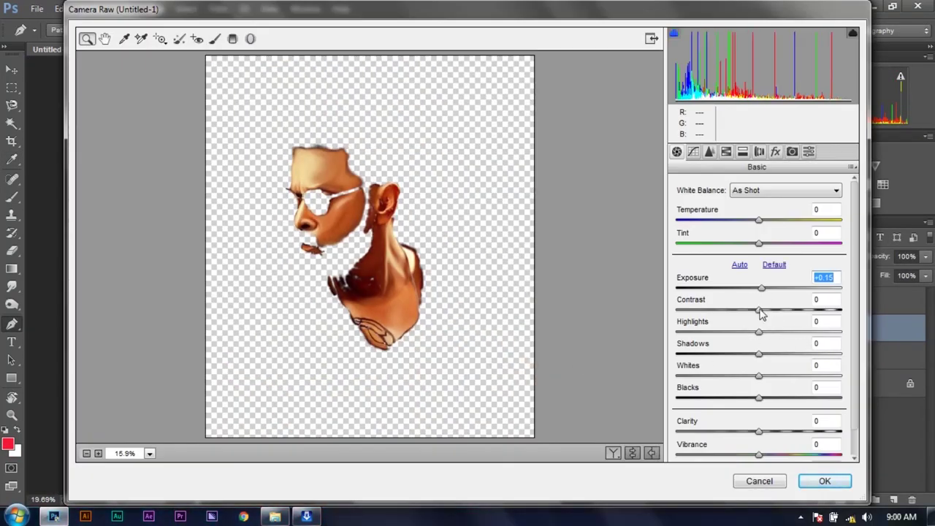
{"action": "left_click_drag", "start_coordinate": [760, 309], "coordinate": [787, 313]}
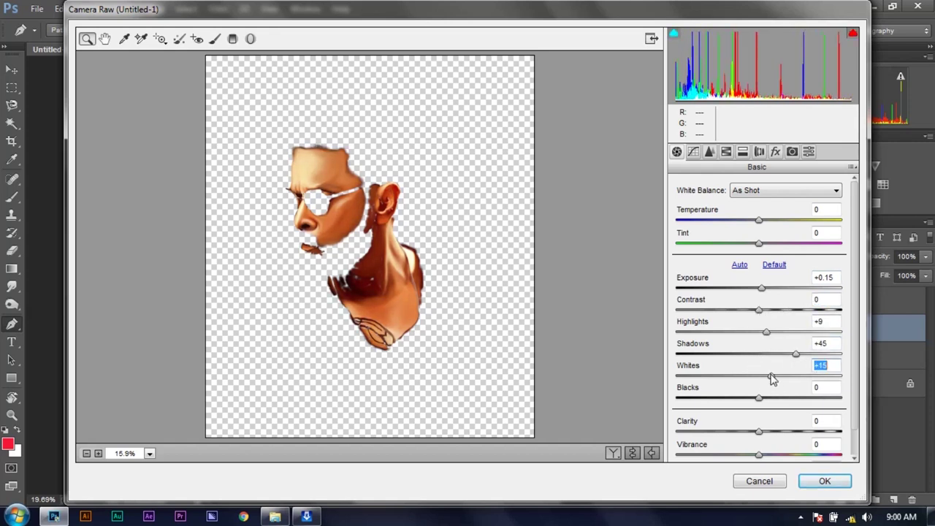
{"action": "left_click", "coordinate": [693, 151]}
{"action": "left_click_drag", "start_coordinate": [762, 414], "coordinate": [766, 389]}
{"action": "left_click_drag", "start_coordinate": [748, 454], "coordinate": [773, 461]}
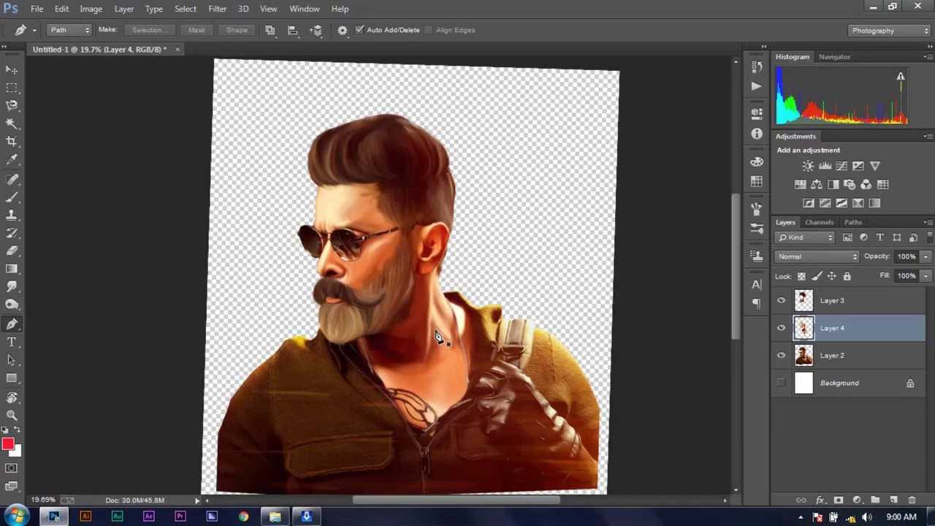
- Give Layer 4 a Hue/Saturation tweak of Hue -5, Saturation +2
{"action": "scroll", "coordinate": [371, 307], "scroll_direction": "up", "scroll_amount": 3}
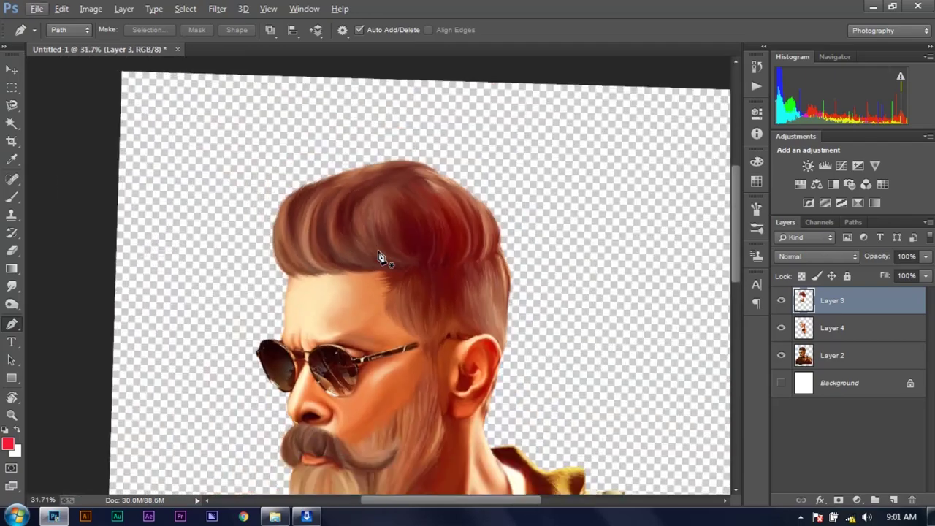
{"action": "scroll", "coordinate": [371, 306], "scroll_direction": "up", "scroll_amount": 3}
{"action": "scroll", "coordinate": [406, 267], "scroll_direction": "up", "scroll_amount": 1}
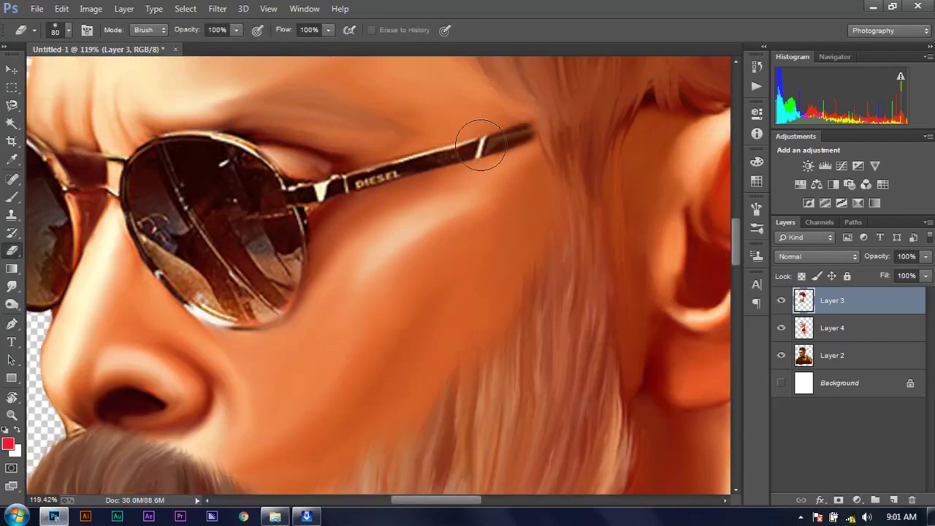
{"action": "scroll", "coordinate": [513, 307], "scroll_direction": "up", "scroll_amount": 2}
{"action": "scroll", "coordinate": [648, 298], "scroll_direction": "down", "scroll_amount": 3}
{"action": "scroll", "coordinate": [620, 307], "scroll_direction": "up", "scroll_amount": 1}
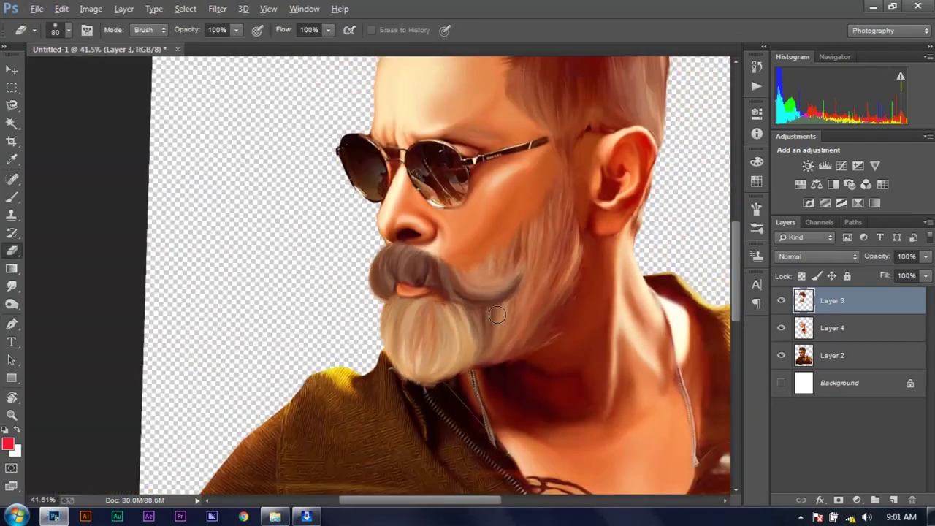
{"action": "scroll", "coordinate": [570, 329], "scroll_direction": "up", "scroll_amount": 2}
{"action": "scroll", "coordinate": [603, 284], "scroll_direction": "down", "scroll_amount": 1}
{"action": "scroll", "coordinate": [458, 297], "scroll_direction": "down", "scroll_amount": 3}
{"action": "left_click", "coordinate": [832, 327]}
{"action": "left_click", "coordinate": [91, 8]}
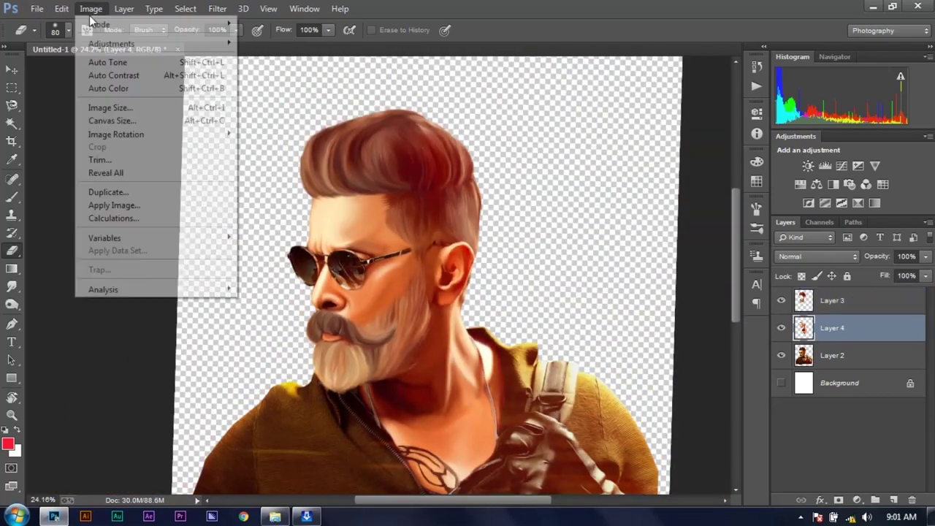
{"action": "left_click", "coordinate": [285, 125]}
{"action": "left_click_drag", "start_coordinate": [588, 201], "coordinate": [586, 210]}
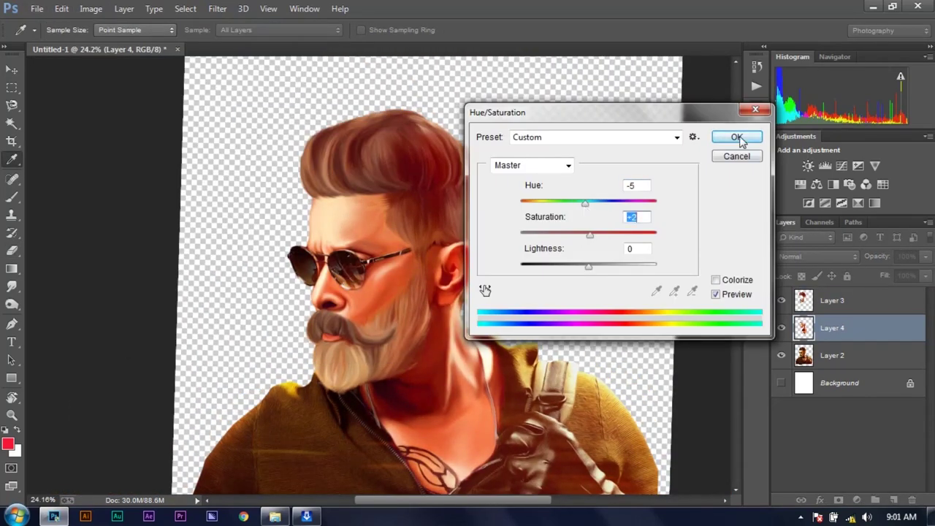
{"action": "left_click", "coordinate": [736, 137]}
- Give Layer 3 a Hue/Saturation tweak of Hue -4, Saturation +4
{"action": "left_click", "coordinate": [832, 300]}
{"action": "left_click", "coordinate": [154, 8]}
{"action": "left_click", "coordinate": [285, 126]}
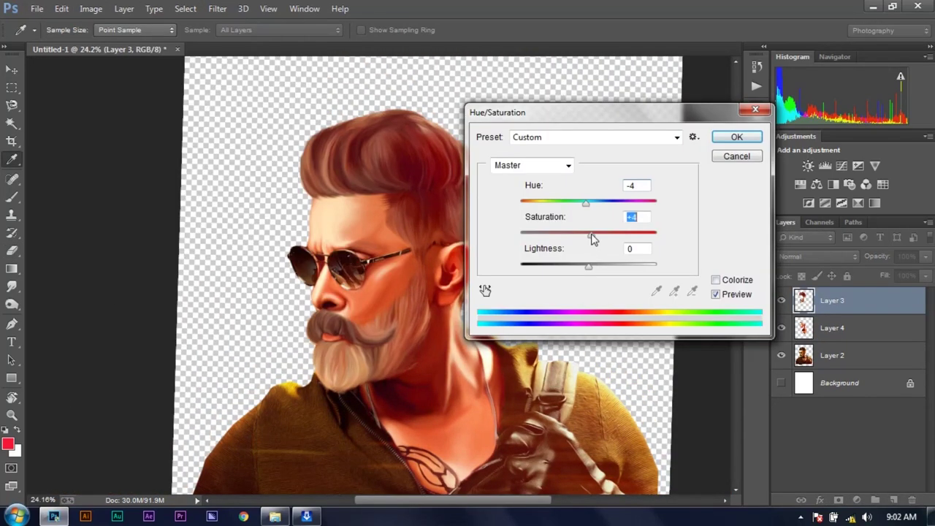
{"action": "key", "text": "Return"}
{"action": "scroll", "coordinate": [591, 238], "scroll_direction": "down", "scroll_amount": 2}
{"action": "scroll", "coordinate": [438, 256], "scroll_direction": "up", "scroll_amount": 4}
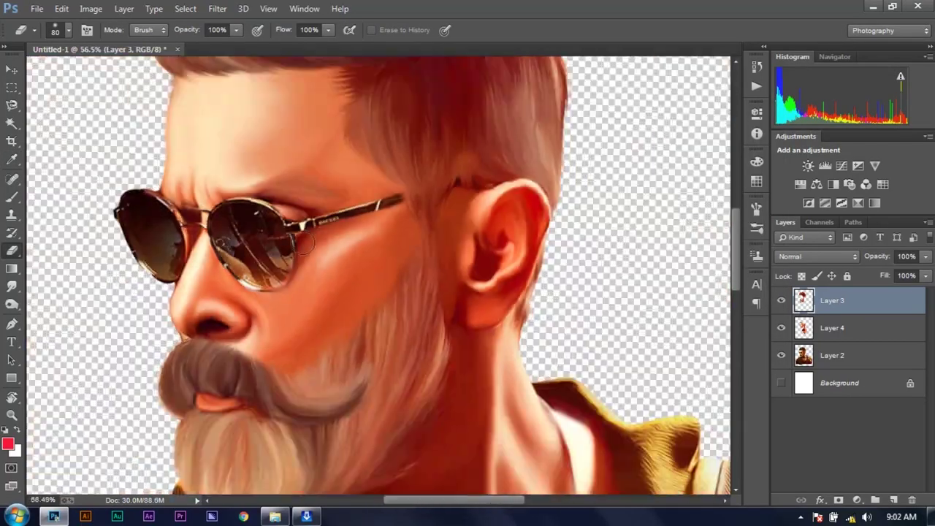
{"action": "scroll", "coordinate": [438, 255], "scroll_direction": "down", "scroll_amount": 4}
- Rotate the canvas view slightly to inspect the adjusted portrait
{"action": "key", "text": "r"}
{"action": "left_click_drag", "start_coordinate": [556, 228], "coordinate": [553, 218]}
{"action": "scroll", "coordinate": [554, 218], "scroll_direction": "up", "scroll_amount": 3}
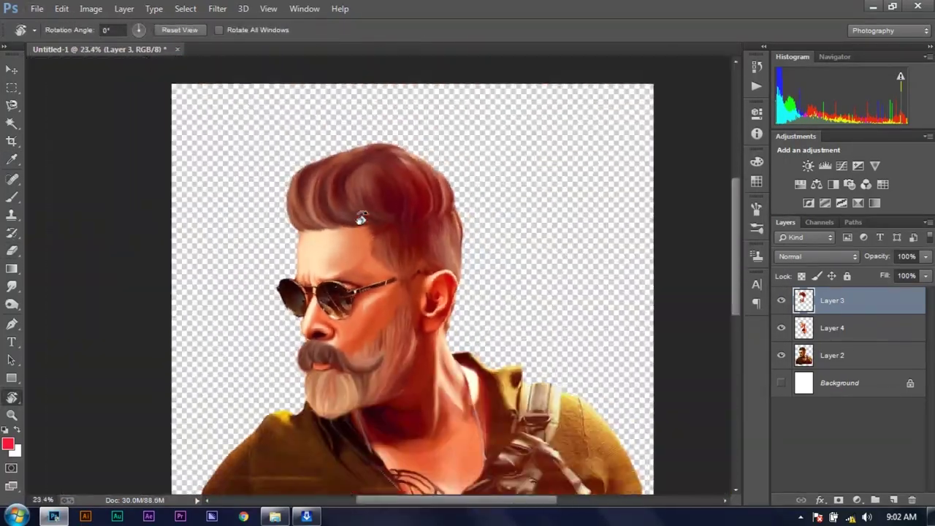
{"action": "scroll", "coordinate": [361, 215], "scroll_direction": "up", "scroll_amount": 3}
{"action": "scroll", "coordinate": [301, 285], "scroll_direction": "down", "scroll_amount": 5}
{"action": "scroll", "coordinate": [350, 208], "scroll_direction": "up", "scroll_amount": 3}
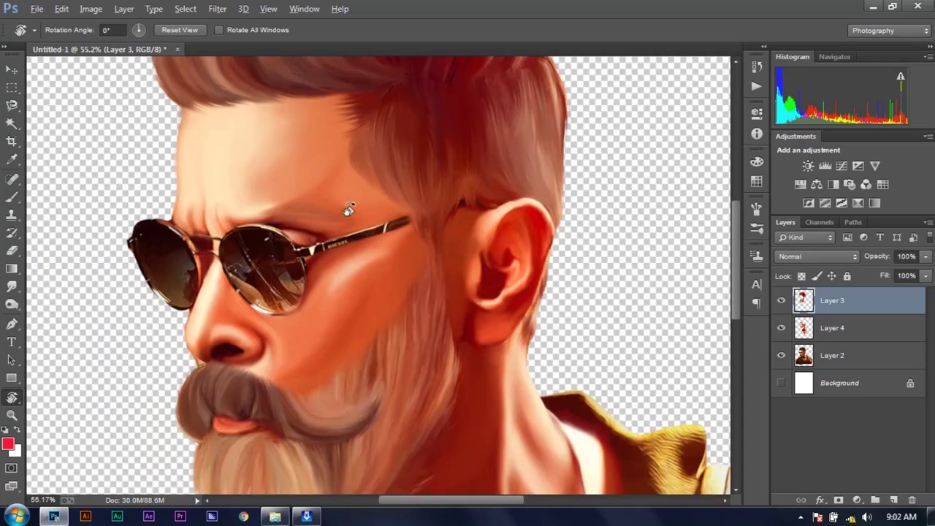
{"action": "scroll", "coordinate": [362, 323], "scroll_direction": "down", "scroll_amount": 4}
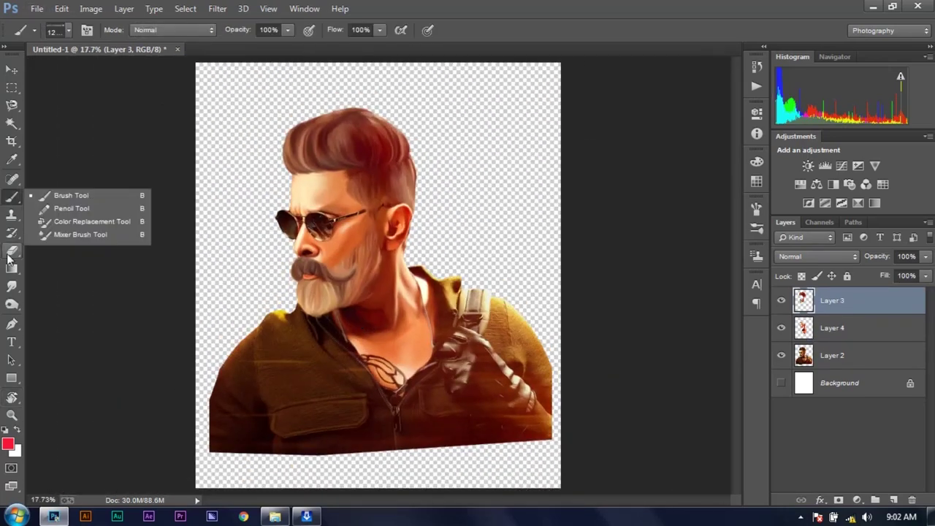
- Add a new Layer 5 beneath Layer 2 and show the white Background layer
{"action": "key", "text": "v"}
{"action": "left_click", "coordinate": [831, 355]}
{"action": "key", "text": "ctrl+shift+alt+n"}
{"action": "left_click_drag", "start_coordinate": [833, 355], "coordinate": [833, 387]}
{"action": "left_click", "coordinate": [11, 198]}
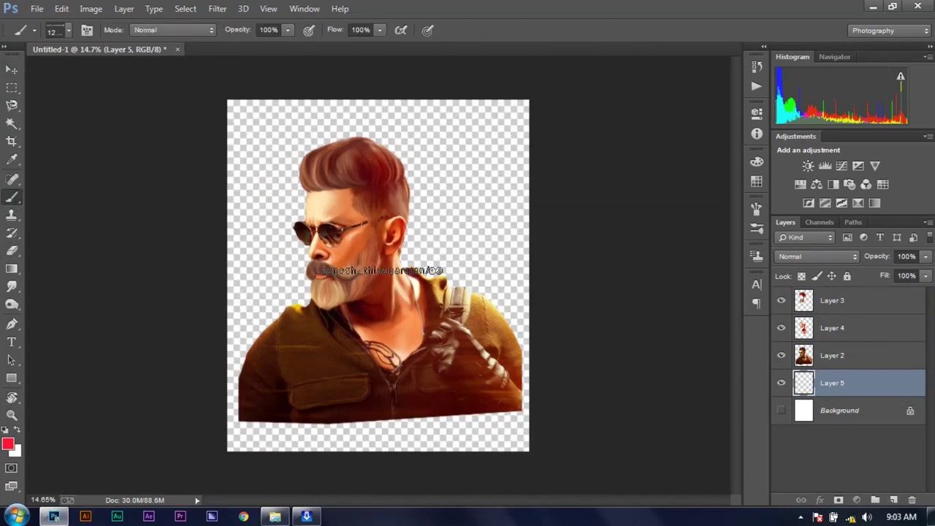
- Choose the large 3250 px cloud brush with orange f6ad58 as the paint colour
{"action": "left_click", "coordinate": [781, 409]}
{"action": "right_click", "coordinate": [369, 230]}
{"action": "left_click", "coordinate": [429, 372]}
{"action": "left_click", "coordinate": [473, 372]}
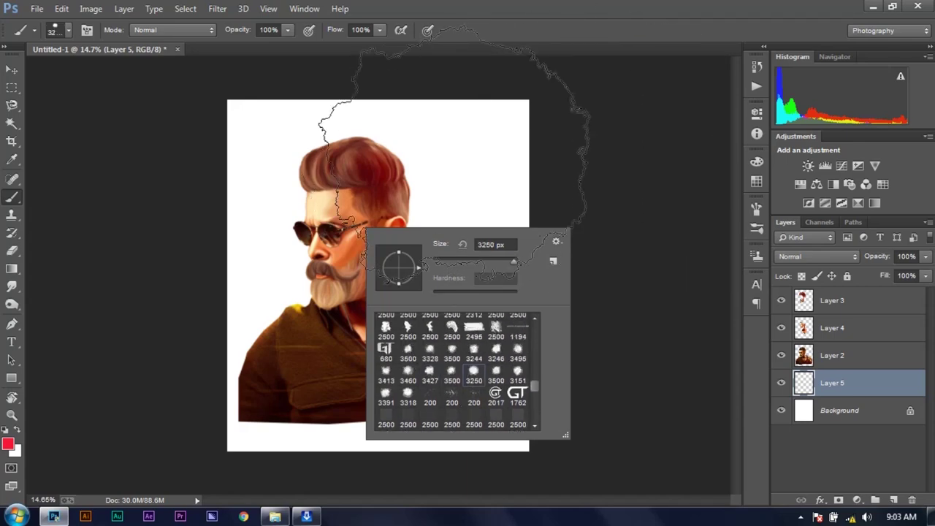
{"action": "left_click", "coordinate": [353, 239]}
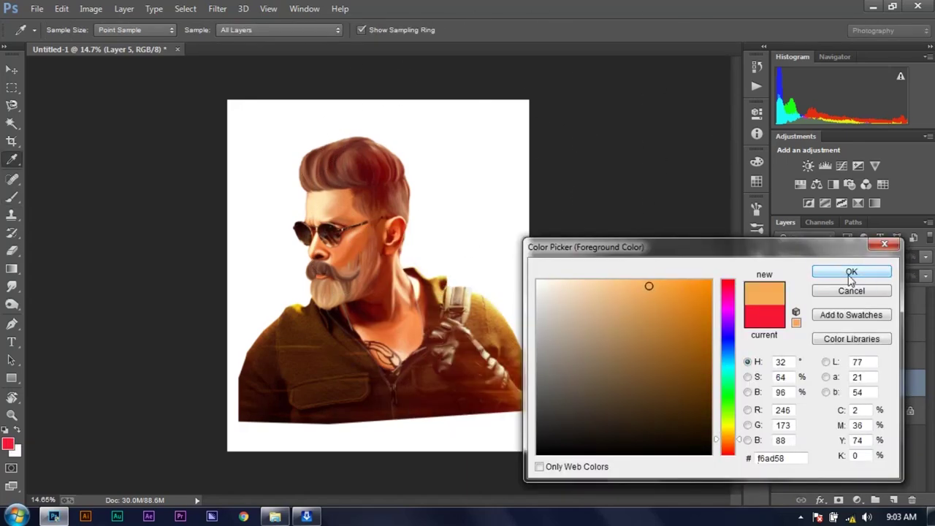
{"action": "left_click", "coordinate": [851, 272]}
- Paint a soft orange wash around the portrait and fade the jacket bottom to white
{"action": "key", "text": "b"}
{"action": "left_click_drag", "start_coordinate": [482, 219], "coordinate": [270, 219]}
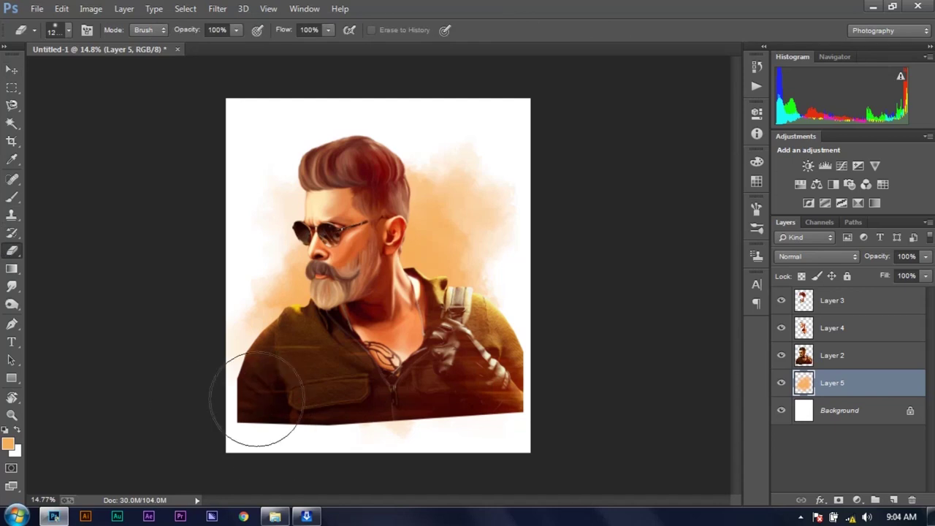
{"action": "left_click_drag", "start_coordinate": [426, 427], "coordinate": [301, 419]}
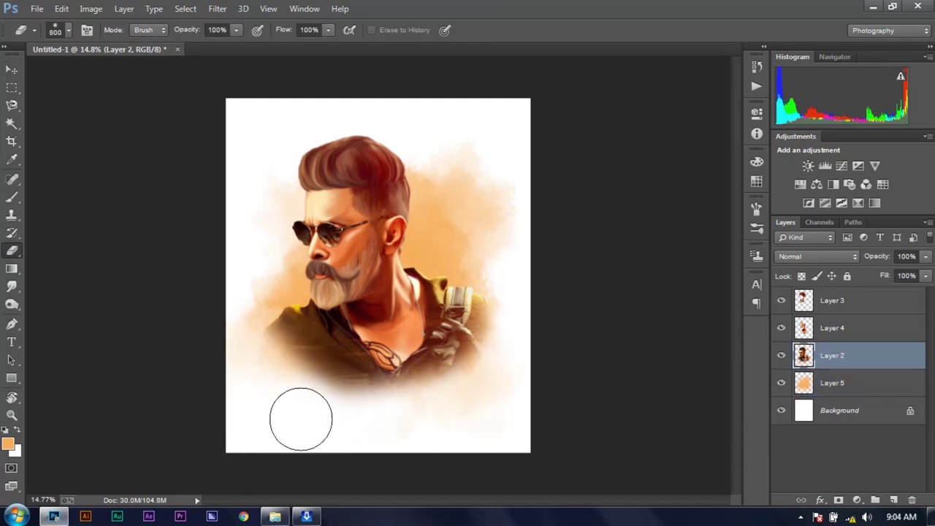
{"action": "key", "text": "ctrl+alt+z"}
{"action": "key", "text": "ctrl+alt+z"}
{"action": "key", "text": "ctrl+alt+z"}
{"action": "key", "text": "ctrl+alt+z"}
{"action": "key", "text": "ctrl+shift+z"}
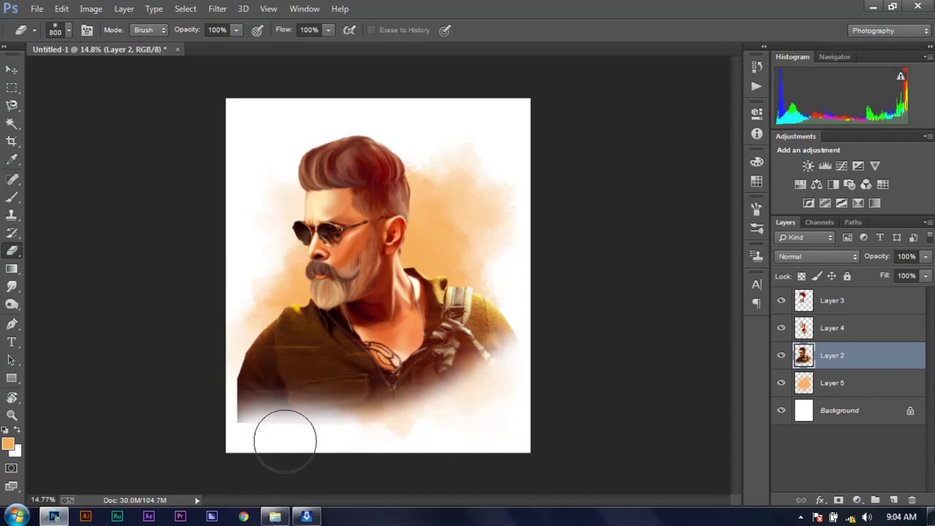
{"action": "scroll", "coordinate": [194, 392], "scroll_direction": "up", "scroll_amount": 2}
{"action": "scroll", "coordinate": [278, 407], "scroll_direction": "down", "scroll_amount": 4}
{"action": "scroll", "coordinate": [278, 407], "scroll_direction": "up", "scroll_amount": 1}
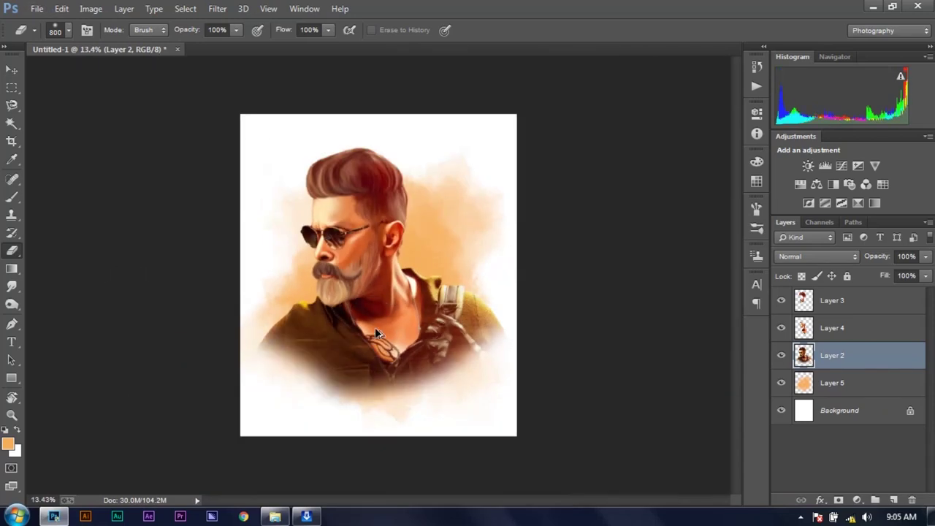
- Free Transform Layers 2, 3 and 4 together to enlarge the figure proportionally
{"action": "left_click", "coordinate": [832, 300], "text": "shift"}
{"action": "key", "text": "ctrl+t"}
{"action": "left_click_drag", "start_coordinate": [503, 129], "coordinate": [525, 142]}
{"action": "left_click_drag", "start_coordinate": [409, 284], "coordinate": [460, 300]}
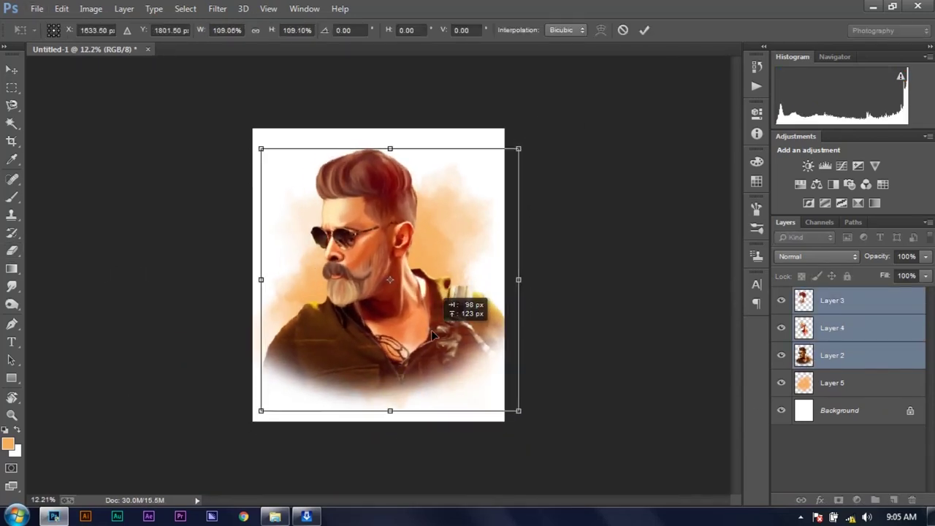
{"action": "key", "text": "Return"}
- Select the orange wash Layer 5, make it visible, and pick a larger soft eraser tip
{"action": "key", "text": "e"}
{"action": "scroll", "coordinate": [387, 329], "scroll_direction": "up", "scroll_amount": 3}
{"action": "scroll", "coordinate": [387, 371], "scroll_direction": "down", "scroll_amount": 2}
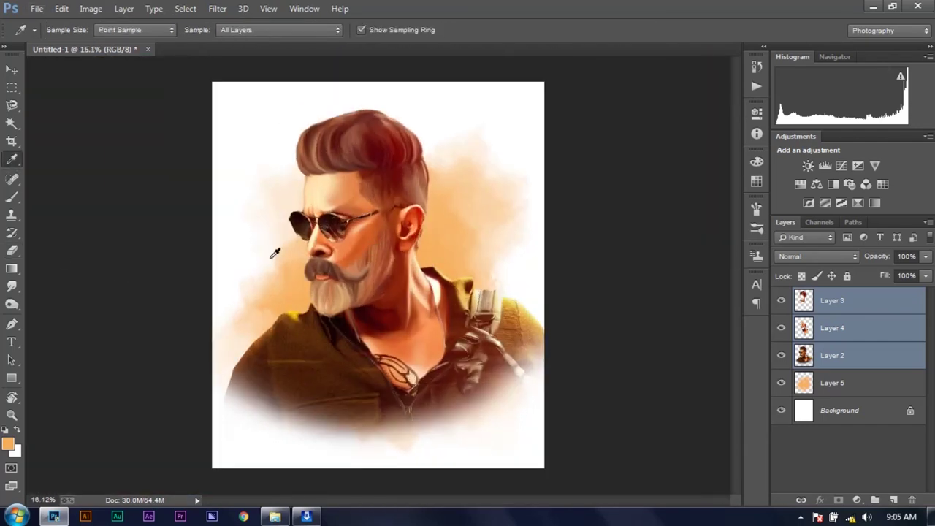
{"action": "left_click_drag", "start_coordinate": [12, 286], "coordinate": [52, 307]}
{"action": "left_click", "coordinate": [832, 383]}
{"action": "right_click", "coordinate": [285, 290]}
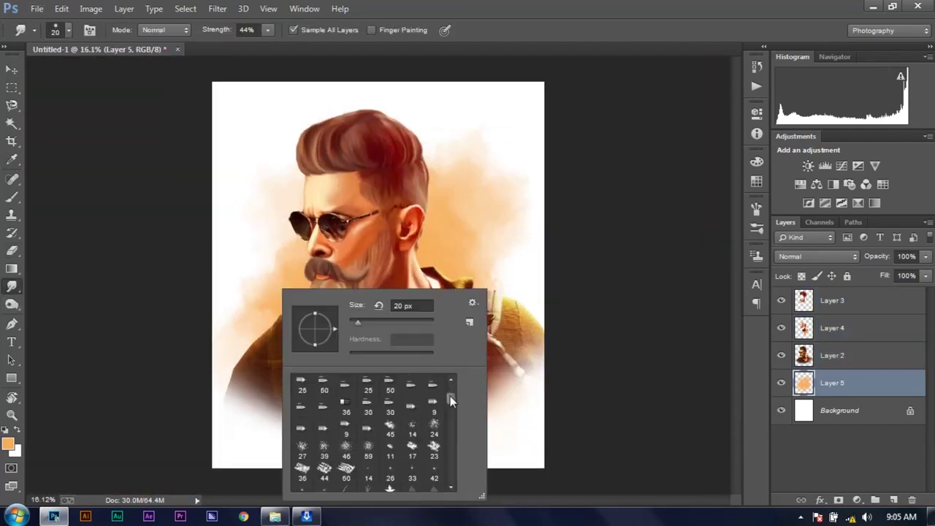
{"action": "scroll", "coordinate": [401, 427], "scroll_direction": "down", "scroll_amount": 3}
{"action": "scroll", "coordinate": [401, 427], "scroll_direction": "up", "scroll_amount": 3}
{"action": "double_click", "coordinate": [401, 439]}
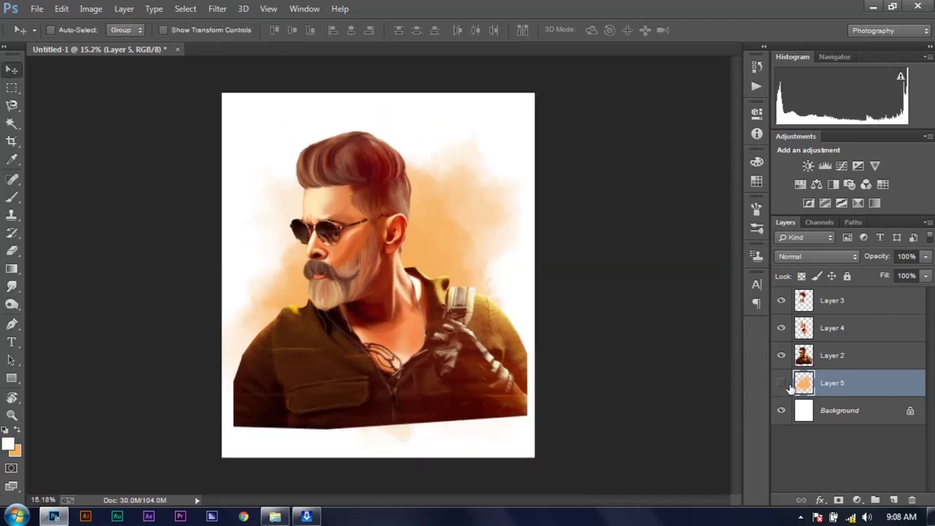
{"action": "left_click", "coordinate": [782, 385]}
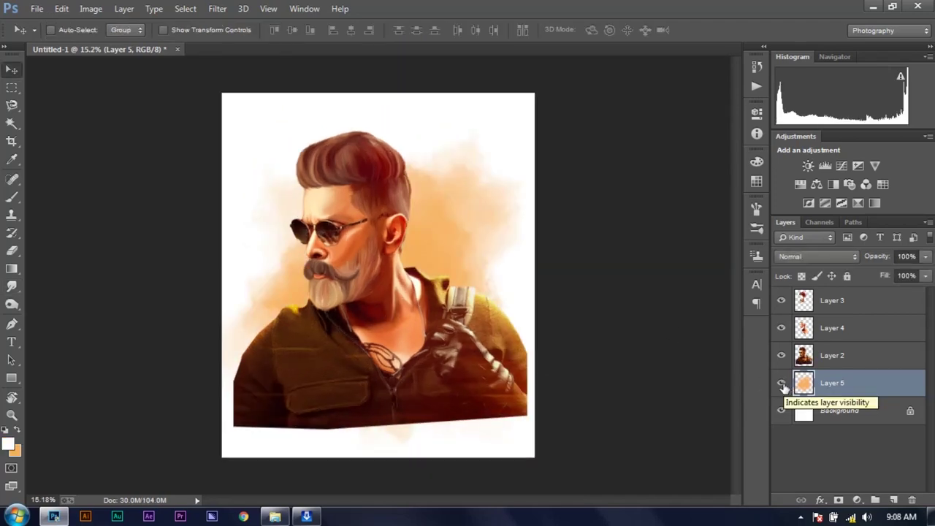
- Erase the orange wash left of the face and around the neck
{"action": "left_click", "coordinate": [11, 197]}
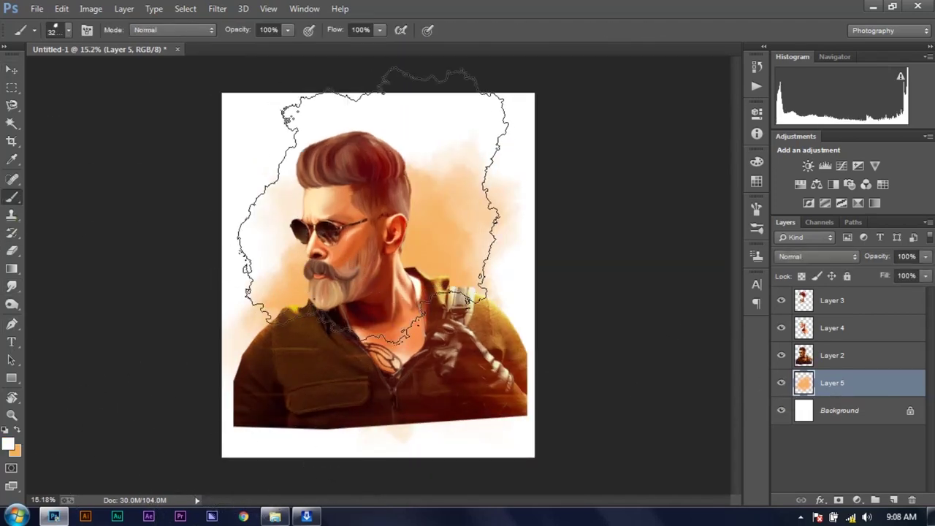
{"action": "key", "text": "e"}
{"action": "left_click_drag", "start_coordinate": [284, 212], "coordinate": [292, 321]}
{"action": "mouse_move", "coordinate": [475, 103]}
{"action": "left_mouse_down"}
{"action": "mouse_move", "coordinate": [420, 274]}
{"action": "mouse_move", "coordinate": [439, 428]}
{"action": "left_mouse_up"}
{"action": "left_click", "coordinate": [11, 69]}
- Try a magenta wash behind the head, then undo it
{"action": "left_click", "coordinate": [12, 159]}
{"action": "left_click", "coordinate": [9, 443]}
{"action": "left_click", "coordinate": [665, 294]}
{"action": "left_click", "coordinate": [852, 271]}
{"action": "key", "text": "b"}
{"action": "left_click_drag", "start_coordinate": [468, 131], "coordinate": [241, 351]}
{"action": "key", "text": "ctrl+z"}
- Try an orange wash behind the head, then undo it
{"action": "left_click", "coordinate": [9, 444]}
{"action": "left_click", "coordinate": [675, 282]}
{"action": "left_click", "coordinate": [877, 271]}
{"action": "key", "text": "b"}
{"action": "left_click_drag", "start_coordinate": [474, 131], "coordinate": [248, 328]}
{"action": "key", "text": "ctrl+z"}
- Repaint the smoky wash behind the figure in a different orange shade
{"action": "left_click", "coordinate": [11, 159]}
{"action": "left_click", "coordinate": [9, 444]}
{"action": "left_click", "coordinate": [851, 271]}
{"action": "key", "text": "b"}
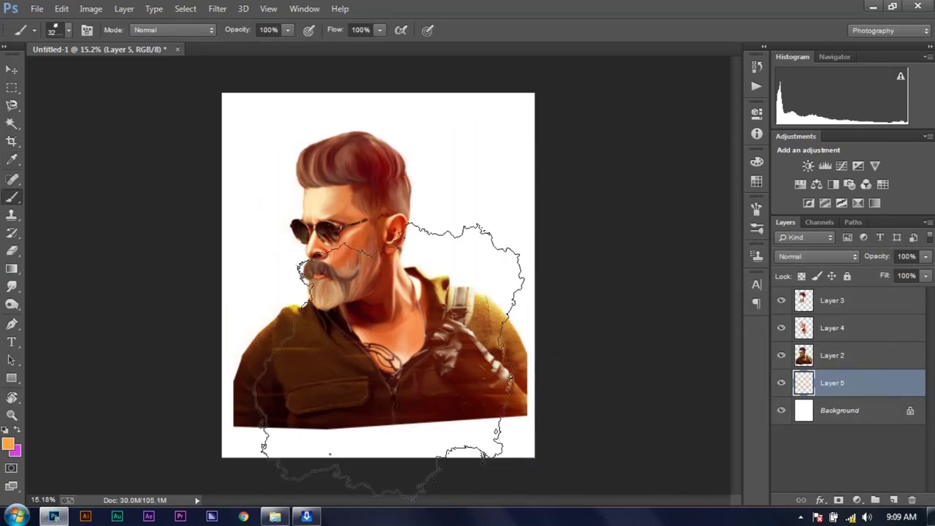
{"action": "left_click_drag", "start_coordinate": [475, 146], "coordinate": [248, 329]}
{"action": "key", "text": "v"}
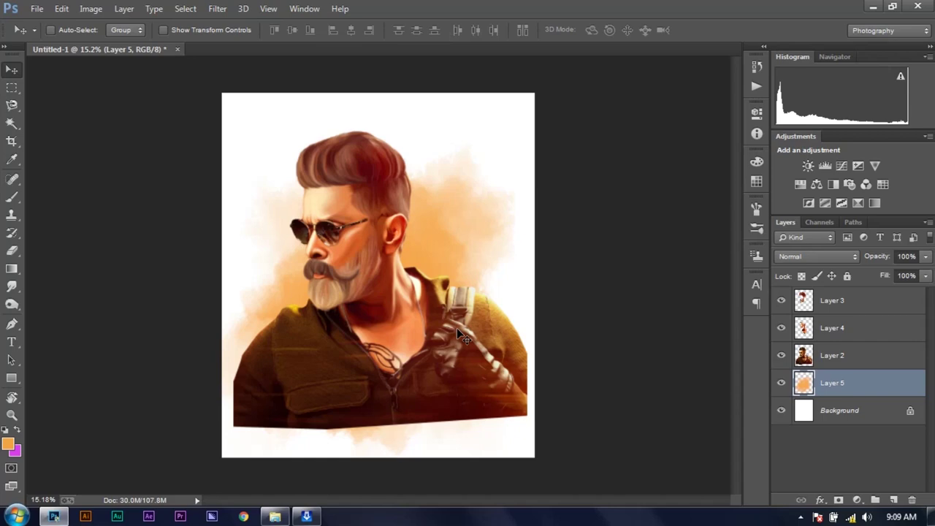
- Toggle Layers 3 and 4 visibility to compare the hair colours, selecting Layer 3
{"action": "left_click", "coordinate": [781, 300]}
{"action": "left_click", "coordinate": [781, 328]}
{"action": "left_click", "coordinate": [780, 328]}
{"action": "left_click", "coordinate": [780, 300]}
{"action": "left_click", "coordinate": [780, 300]}
{"action": "left_click", "coordinate": [781, 300]}
{"action": "left_click", "coordinate": [781, 300]}
{"action": "left_click", "coordinate": [781, 300]}
{"action": "left_click", "coordinate": [841, 304]}
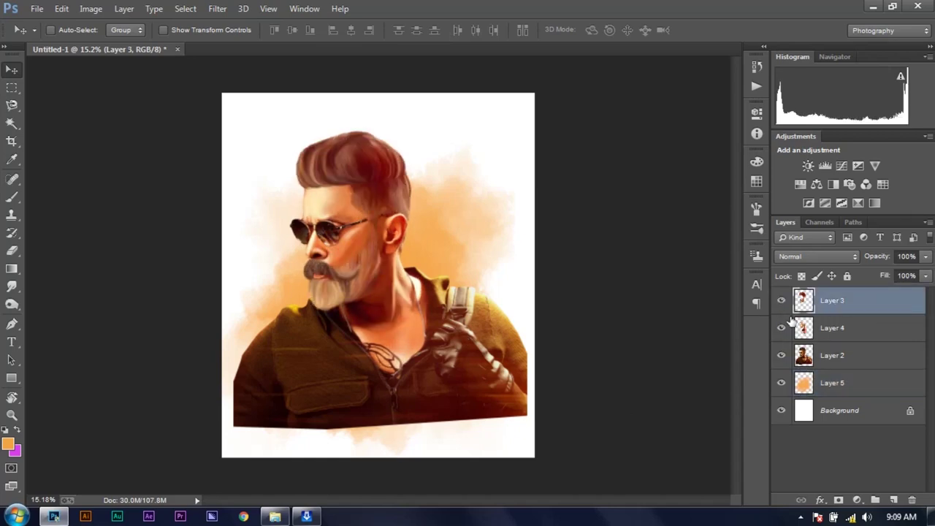
{"action": "scroll", "coordinate": [354, 230], "scroll_direction": "up", "scroll_amount": 3}
{"action": "scroll", "coordinate": [354, 229], "scroll_direction": "up", "scroll_amount": 1}
{"action": "scroll", "coordinate": [353, 229], "scroll_direction": "down", "scroll_amount": 1}
{"action": "left_click", "coordinate": [780, 300]}
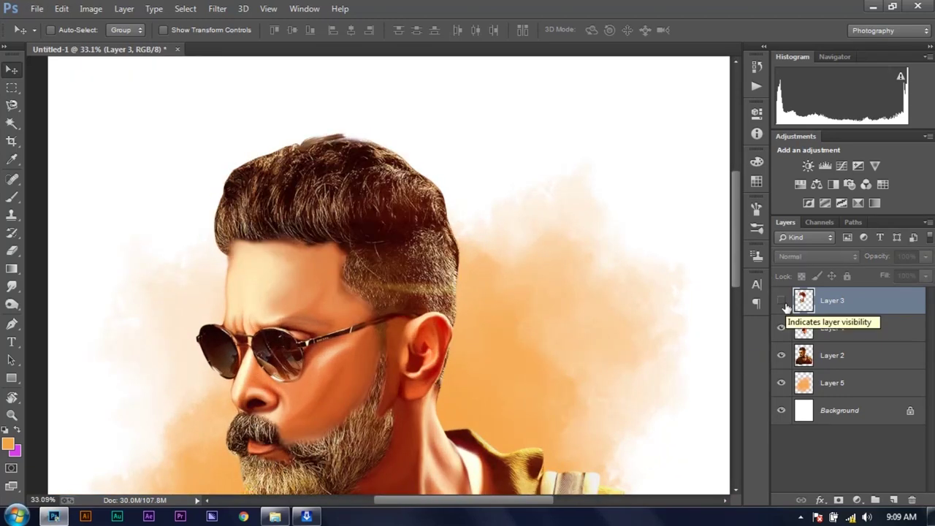
{"action": "left_click", "coordinate": [781, 300]}
- Darken the Blacks of Layer 3's hair with the Camera Raw Filter
{"action": "left_click", "coordinate": [217, 8]}
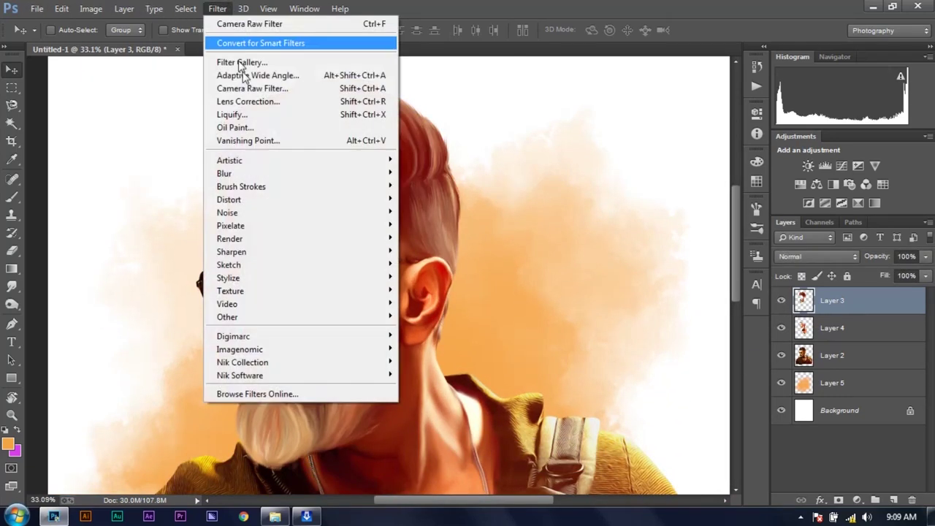
{"action": "left_click", "coordinate": [241, 85]}
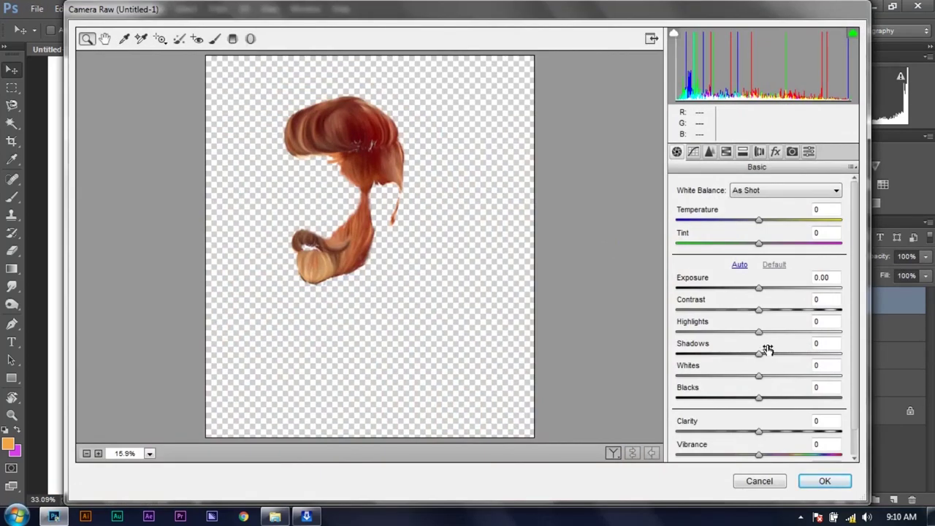
{"action": "left_click_drag", "start_coordinate": [758, 397], "coordinate": [718, 409]}
{"action": "key", "text": "Return"}
{"action": "scroll", "coordinate": [438, 358], "scroll_direction": "up", "scroll_amount": 1}
{"action": "scroll", "coordinate": [438, 358], "scroll_direction": "up", "scroll_amount": 1}
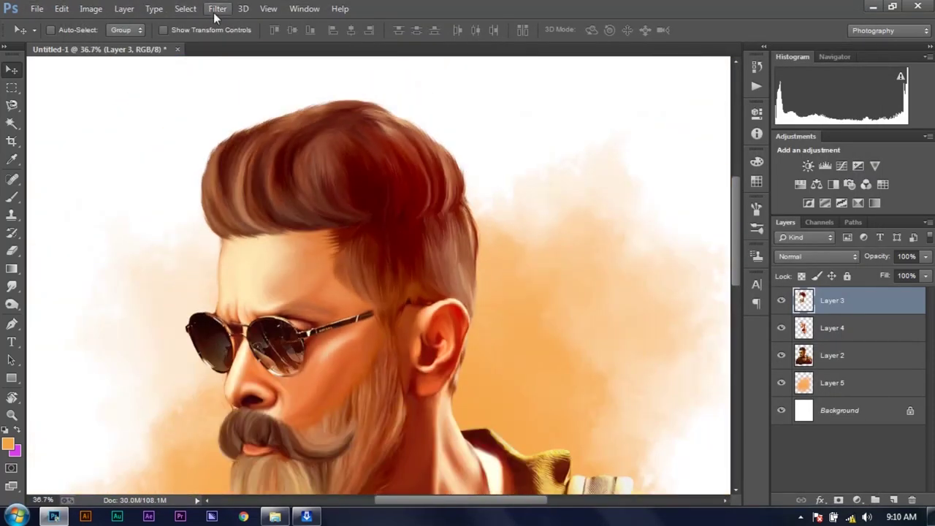
- Lower Camera Raw HSL saturation to Reds -26 and Oranges -25
{"action": "left_click", "coordinate": [217, 8]}
{"action": "left_click", "coordinate": [242, 85]}
{"action": "left_click", "coordinate": [725, 151]}
{"action": "left_click_drag", "start_coordinate": [762, 251], "coordinate": [719, 251]}
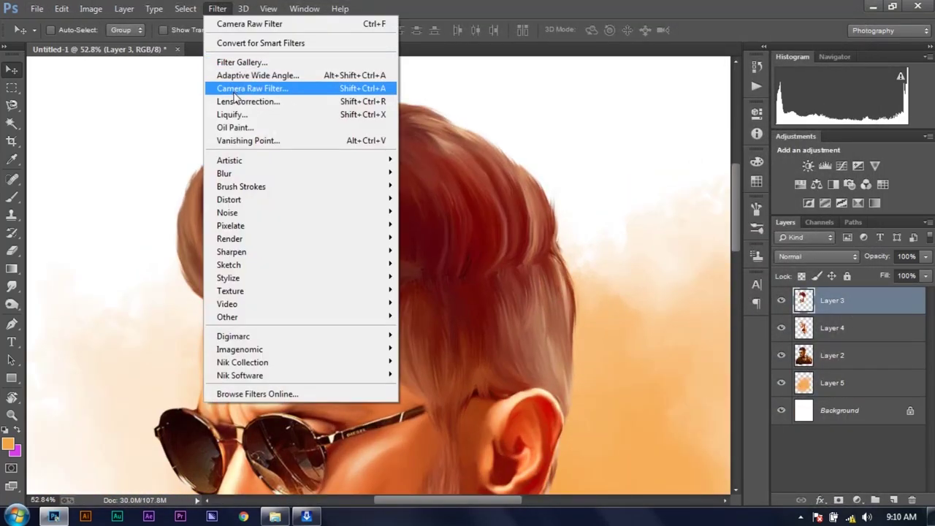
{"action": "left_click", "coordinate": [726, 152]}
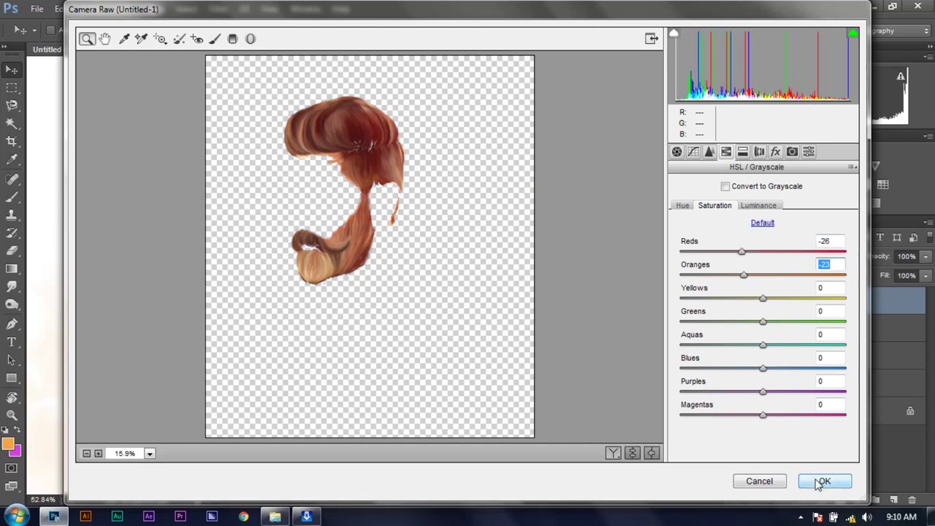
{"action": "left_click", "coordinate": [824, 481]}
{"action": "scroll", "coordinate": [442, 253], "scroll_direction": "up", "scroll_amount": 1}
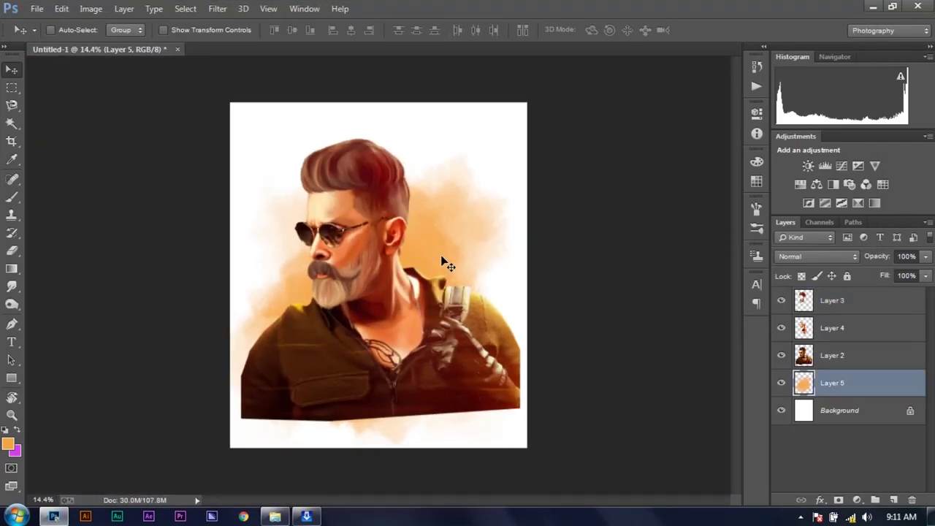
- Soft-erase the jacket's bottom and side edges on Layer 2 into a fade
{"action": "scroll", "coordinate": [386, 260], "scroll_direction": "up", "scroll_amount": 10}
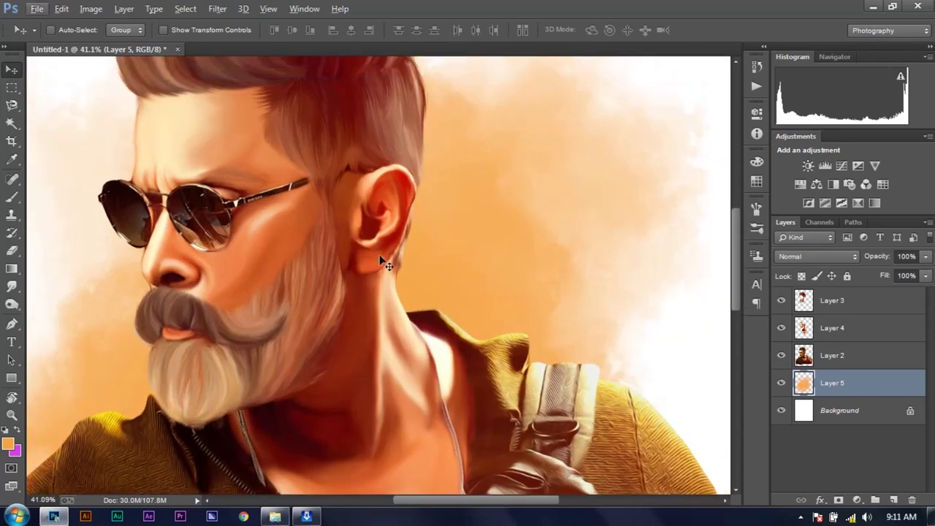
{"action": "scroll", "coordinate": [380, 257], "scroll_direction": "down", "scroll_amount": 10}
{"action": "scroll", "coordinate": [378, 274], "scroll_direction": "up", "scroll_amount": 1}
{"action": "left_click", "coordinate": [12, 250]}
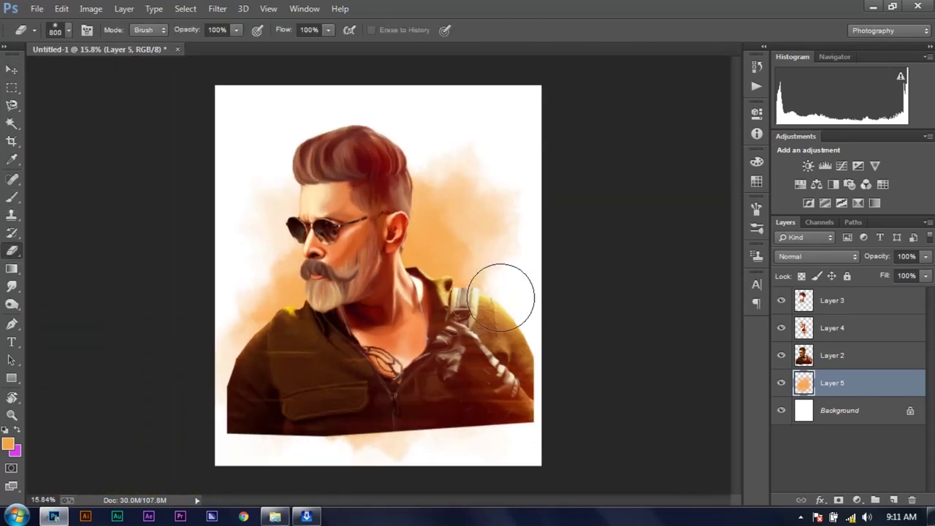
{"action": "left_click", "coordinate": [833, 355]}
{"action": "mouse_move", "coordinate": [492, 287]}
{"action": "left_mouse_down"}
{"action": "mouse_move", "coordinate": [328, 442]}
{"action": "mouse_move", "coordinate": [230, 299]}
{"action": "mouse_move", "coordinate": [516, 349]}
{"action": "left_mouse_up"}
- Select the three portrait layers and scale them up to about 107%
{"action": "key", "text": "alt+shift+bracketright"}
{"action": "key", "text": "alt+shift+bracketright"}
{"action": "key", "text": "ctrl+t"}
{"action": "mouse_move", "coordinate": [534, 434]}
{"action": "left_mouse_down"}
{"action": "mouse_move", "coordinate": [430, 394]}
{"action": "mouse_move", "coordinate": [413, 316]}
{"action": "left_mouse_up"}
{"action": "scroll", "coordinate": [448, 353], "scroll_direction": "up", "scroll_amount": 1}
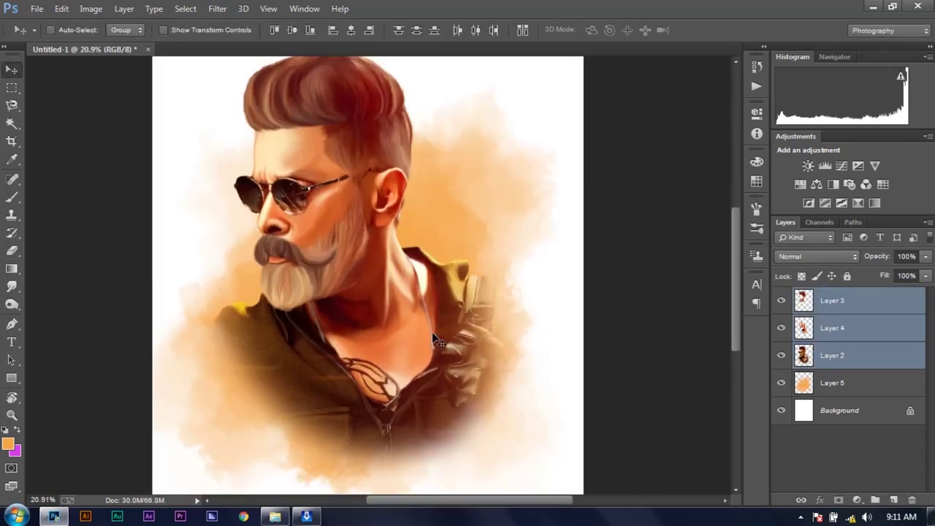
{"action": "scroll", "coordinate": [445, 355], "scroll_direction": "up", "scroll_amount": 3}
{"action": "scroll", "coordinate": [445, 355], "scroll_direction": "down", "scroll_amount": 3}
{"action": "scroll", "coordinate": [401, 383], "scroll_direction": "up", "scroll_amount": 2}
{"action": "scroll", "coordinate": [401, 384], "scroll_direction": "down", "scroll_amount": 2}
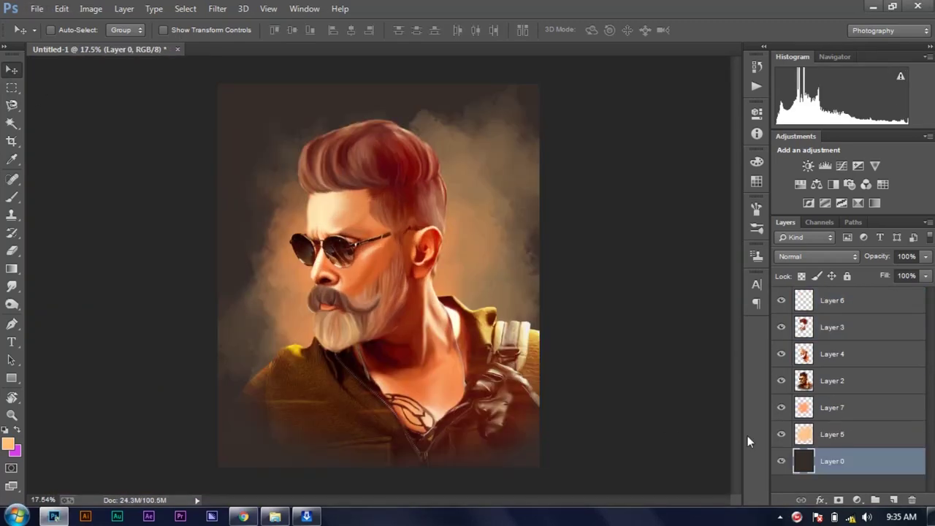
- Toggle the lower layers' visibility to check the portrait against the dark smoky backdrop
{"action": "left_click", "coordinate": [780, 461]}
{"action": "left_click_drag", "start_coordinate": [780, 434], "coordinate": [780, 409]}
{"action": "left_click", "coordinate": [780, 461]}
{"action": "scroll", "coordinate": [314, 376], "scroll_direction": "up", "scroll_amount": 2}
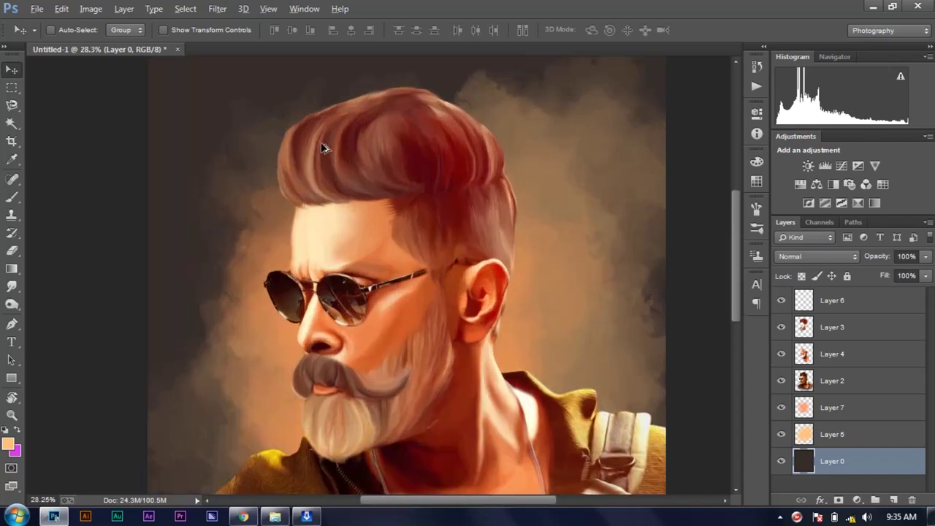
- Shift the hair layer's Color Balance as a trial tint
{"action": "scroll", "coordinate": [324, 150], "scroll_direction": "down", "scroll_amount": 2}
{"action": "left_click", "coordinate": [856, 302]}
{"action": "left_click", "coordinate": [850, 330]}
{"action": "left_click", "coordinate": [61, 8]}
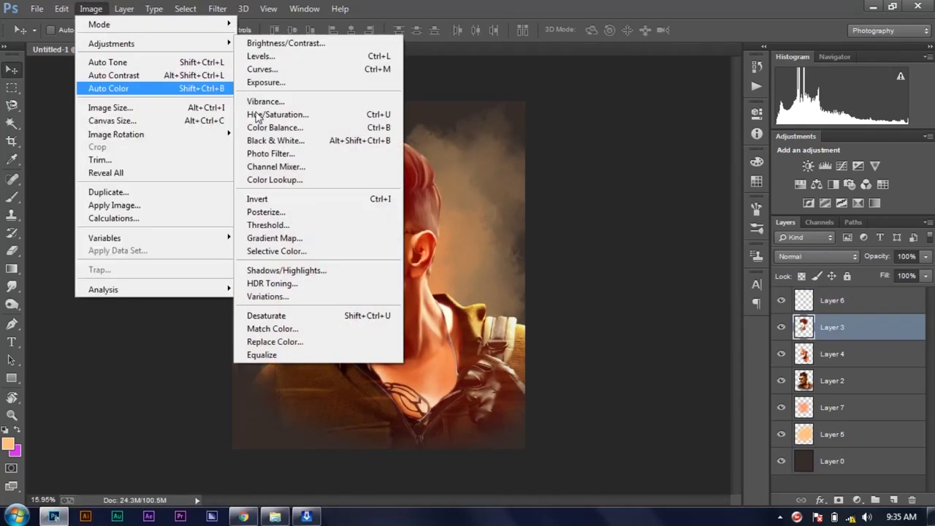
{"action": "left_click", "coordinate": [271, 127]}
{"action": "left_click_drag", "start_coordinate": [501, 121], "coordinate": [731, 173]}
{"action": "mouse_move", "coordinate": [687, 247]}
{"action": "left_mouse_down"}
{"action": "mouse_move", "coordinate": [722, 248]}
{"action": "mouse_move", "coordinate": [618, 241]}
{"action": "left_mouse_up"}
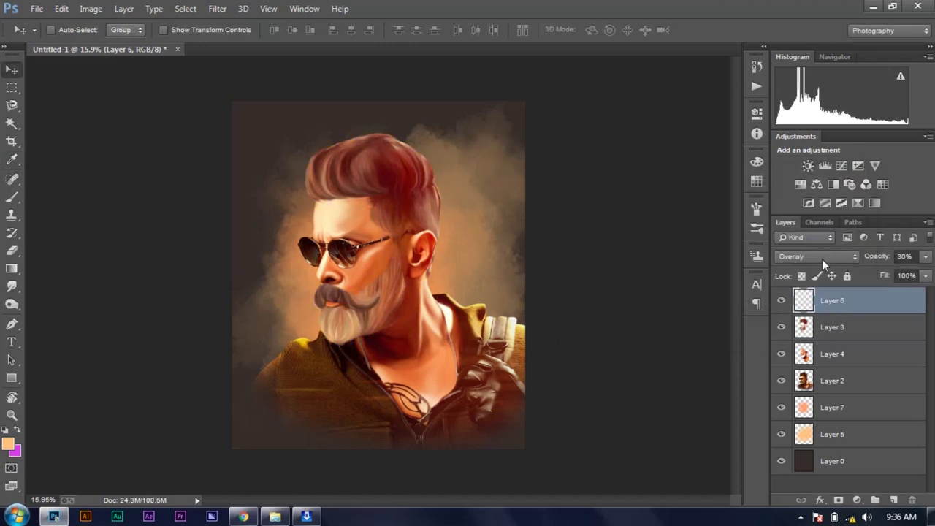
- Set black as the paint colour and choose a brush preset for the hair tint
{"action": "left_click", "coordinate": [821, 259]}
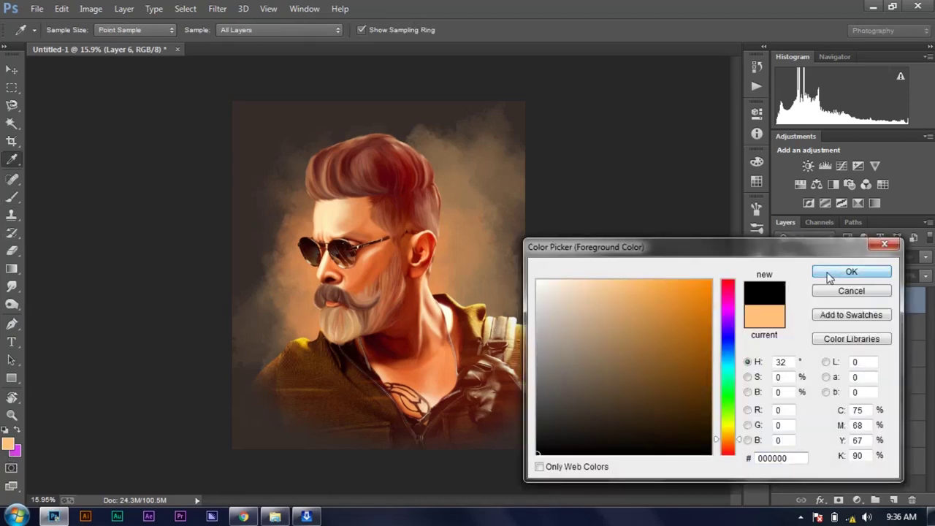
{"action": "left_click", "coordinate": [829, 273]}
{"action": "key", "text": "b"}
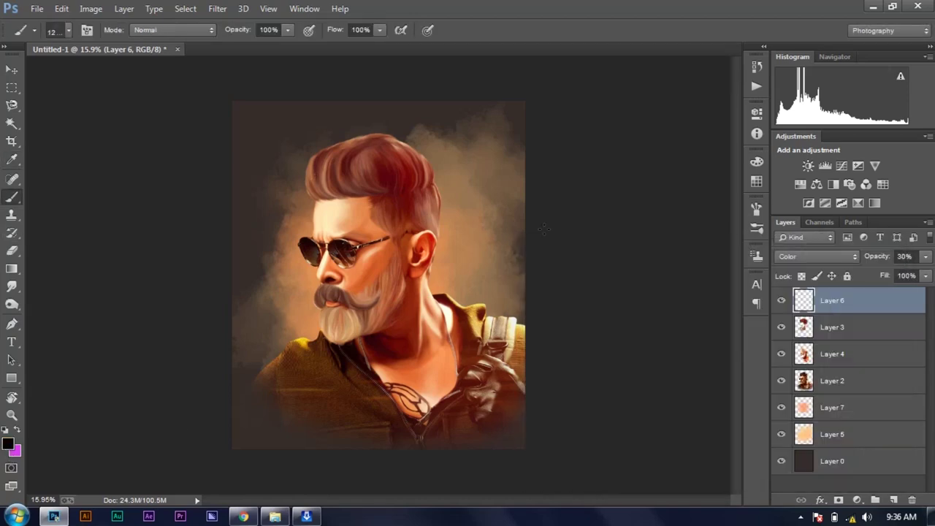
{"action": "scroll", "coordinate": [402, 215], "scroll_direction": "up", "scroll_amount": 5}
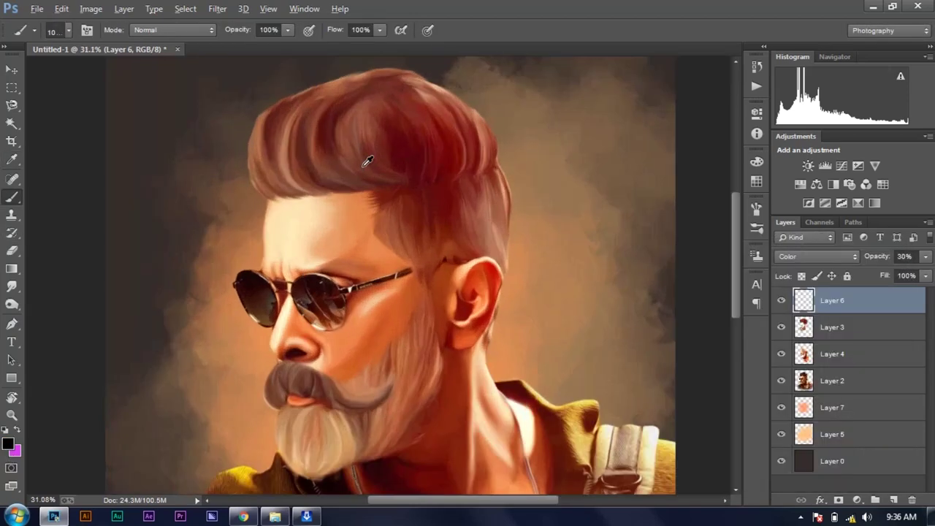
{"action": "right_click", "coordinate": [235, 182]}
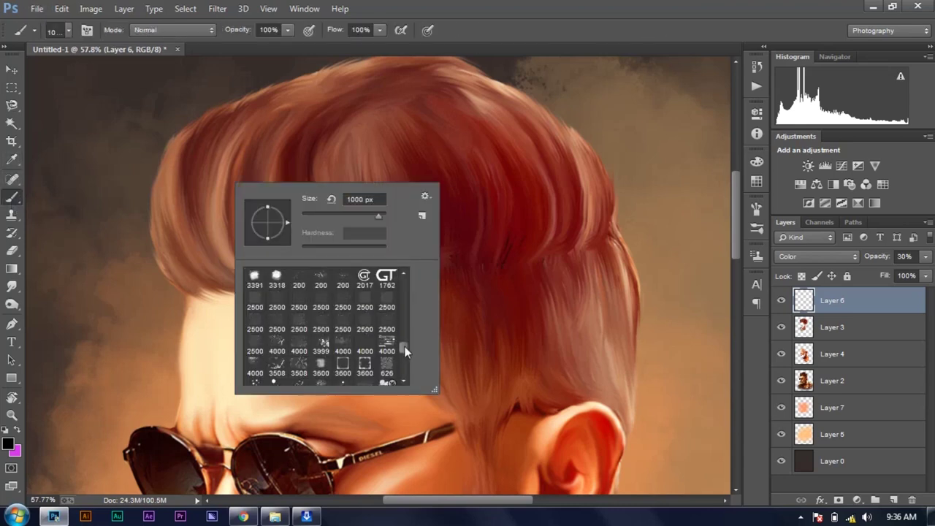
{"action": "key", "text": "Return"}
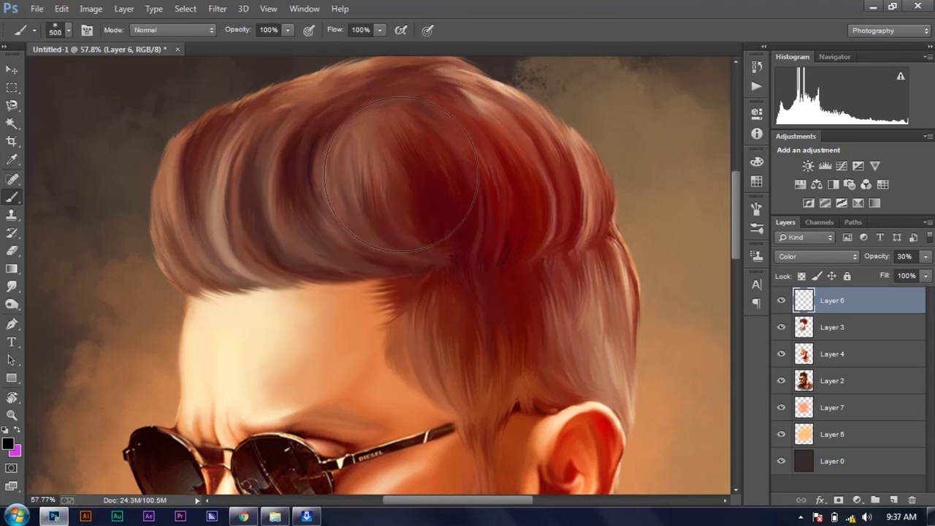
- Try Overlay and then Linear Light blending on the hair tint layer
{"action": "scroll", "coordinate": [555, 234], "scroll_direction": "down", "scroll_amount": 5}
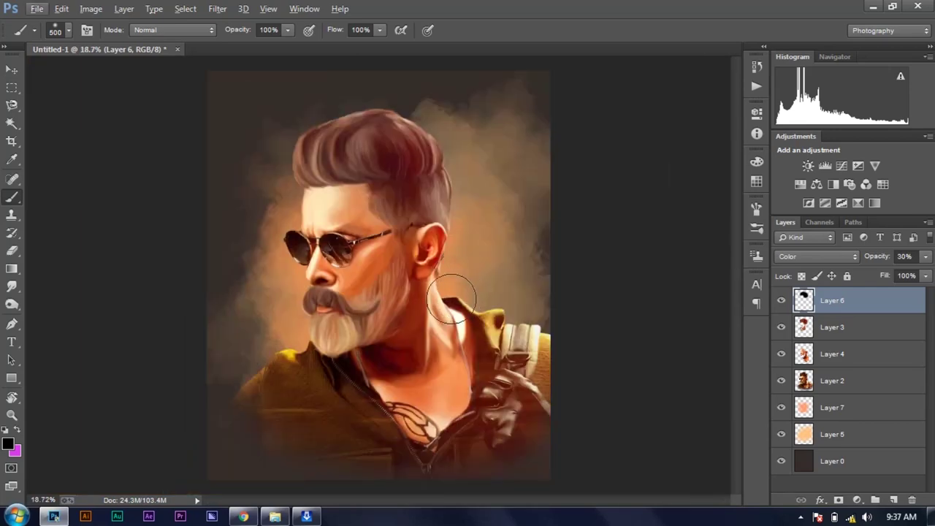
{"action": "scroll", "coordinate": [408, 310], "scroll_direction": "up", "scroll_amount": 5}
{"action": "scroll", "coordinate": [407, 314], "scroll_direction": "down", "scroll_amount": 5}
{"action": "scroll", "coordinate": [442, 146], "scroll_direction": "up", "scroll_amount": 5}
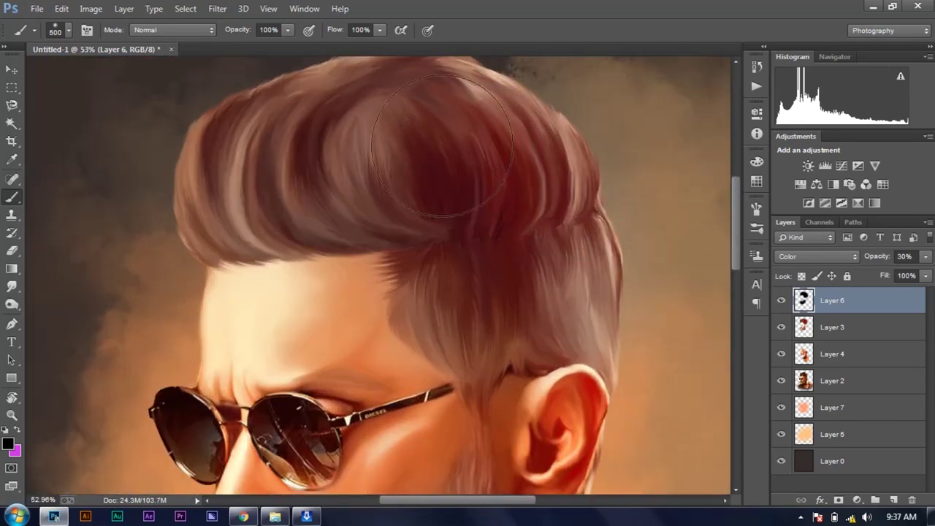
{"action": "scroll", "coordinate": [496, 295], "scroll_direction": "up", "scroll_amount": 3}
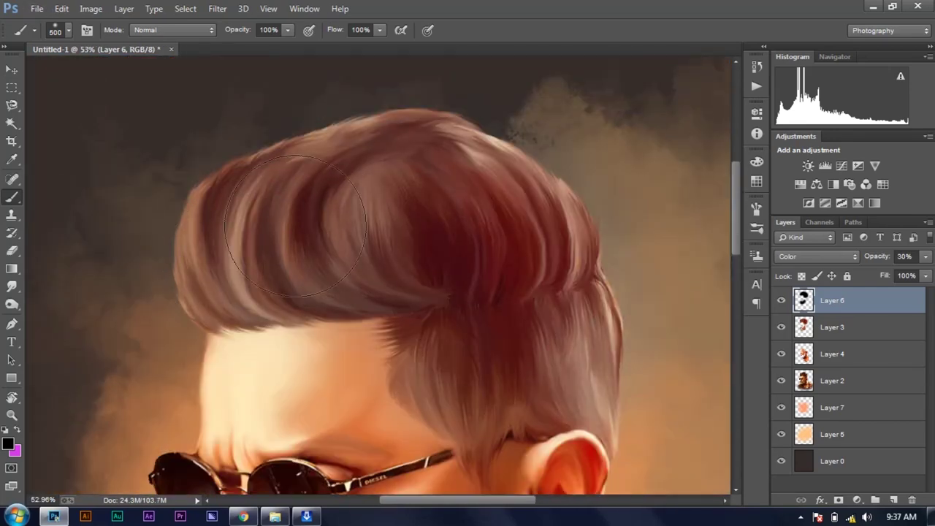
{"action": "left_click", "coordinate": [816, 256]}
{"action": "left_click", "coordinate": [789, 167]}
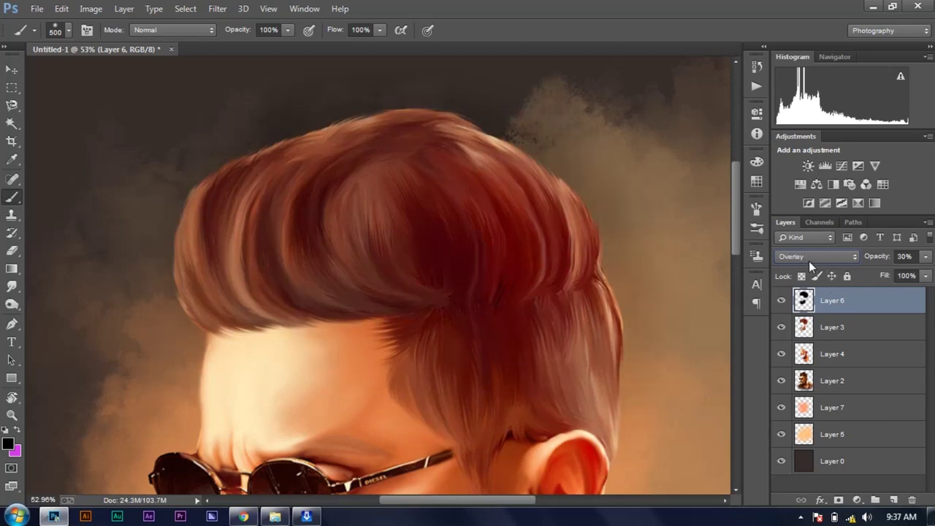
{"action": "key", "text": "v"}
{"action": "scroll", "coordinate": [313, 214], "scroll_direction": "down", "scroll_amount": 4}
{"action": "left_click", "coordinate": [817, 257]}
{"action": "left_click", "coordinate": [796, 211]}
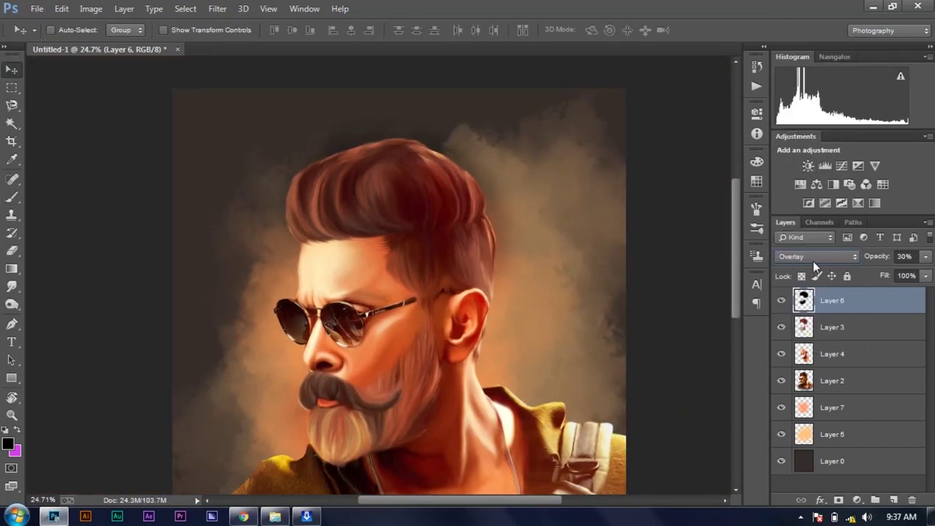
- Drag Layer 6 to the trash to delete the hair tint
{"action": "scroll", "coordinate": [812, 261], "scroll_direction": "up", "scroll_amount": 8}
{"action": "scroll", "coordinate": [813, 261], "scroll_direction": "up", "scroll_amount": 2}
{"action": "scroll", "coordinate": [813, 261], "scroll_direction": "up", "scroll_amount": 5}
{"action": "scroll", "coordinate": [813, 261], "scroll_direction": "down", "scroll_amount": 2}
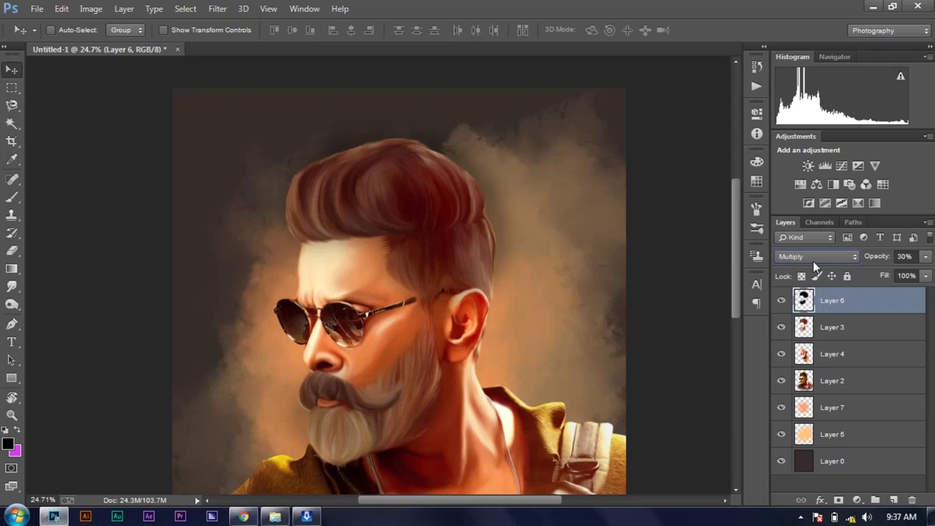
{"action": "left_click_drag", "start_coordinate": [818, 300], "coordinate": [912, 499]}
{"action": "scroll", "coordinate": [408, 259], "scroll_direction": "up", "scroll_amount": 2}
{"action": "scroll", "coordinate": [408, 259], "scroll_direction": "down", "scroll_amount": 1}
{"action": "scroll", "coordinate": [388, 240], "scroll_direction": "up", "scroll_amount": 2}
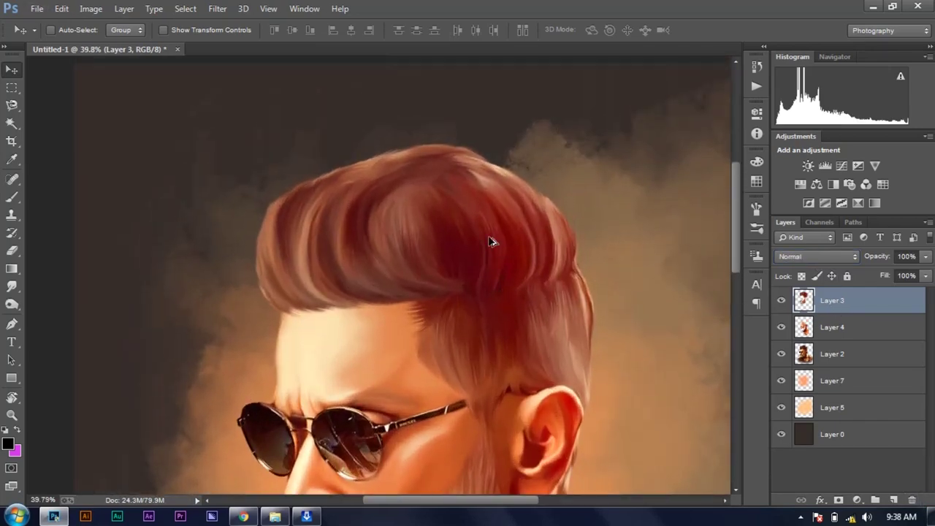
- Try Levels on the hair layer, setting shadows to 23 and midtones to 0.86
{"action": "scroll", "coordinate": [388, 239], "scroll_direction": "up", "scroll_amount": 2}
{"action": "scroll", "coordinate": [388, 240], "scroll_direction": "up", "scroll_amount": 1}
{"action": "scroll", "coordinate": [318, 226], "scroll_direction": "right", "scroll_amount": 1}
{"action": "left_click", "coordinate": [92, 9]}
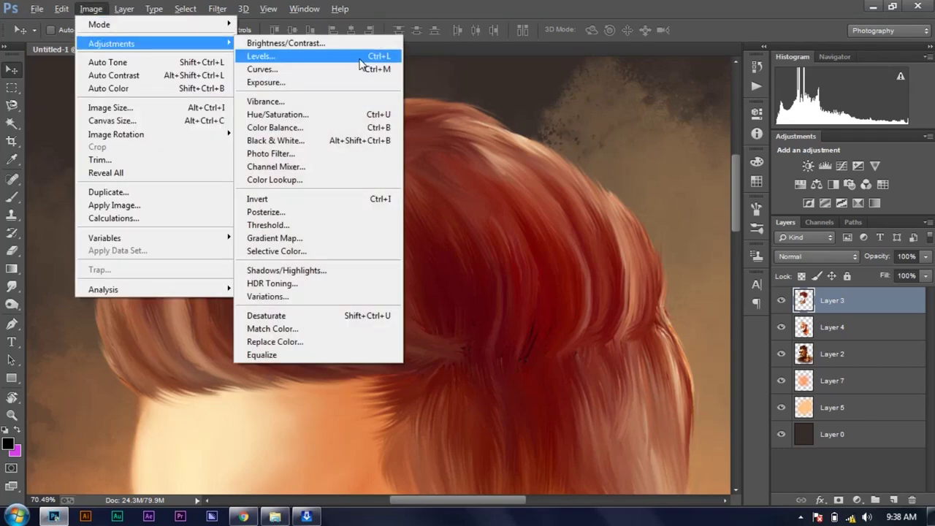
{"action": "left_click", "coordinate": [365, 57]}
{"action": "mouse_move", "coordinate": [575, 258]}
{"action": "left_mouse_down"}
{"action": "mouse_move", "coordinate": [603, 262]}
{"action": "mouse_move", "coordinate": [592, 263]}
{"action": "left_mouse_up"}
{"action": "left_click", "coordinate": [750, 257]}
{"action": "left_click_drag", "start_coordinate": [668, 259], "coordinate": [681, 261]}
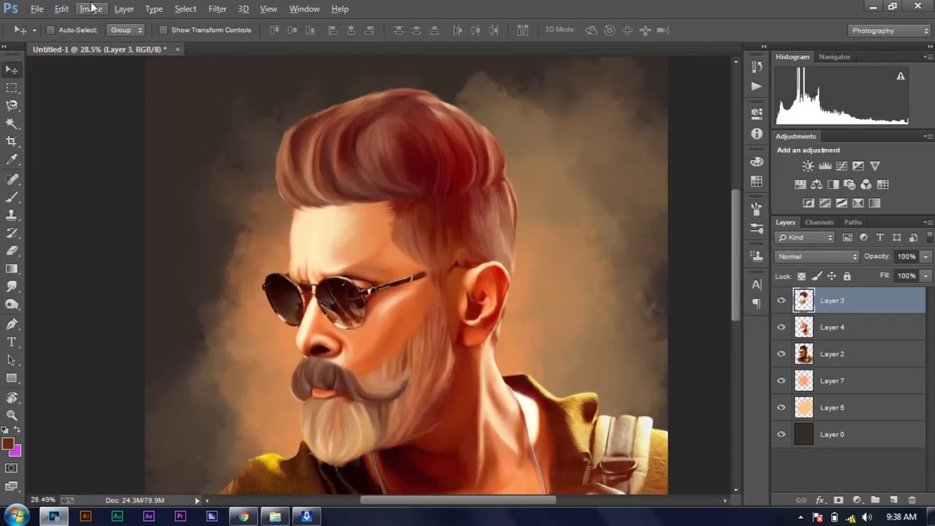
- Retry Levels: black point to 235 then back to 0, midtones to 2.40
{"action": "left_click", "coordinate": [91, 8]}
{"action": "left_click", "coordinate": [369, 61]}
{"action": "left_click_drag", "start_coordinate": [577, 259], "coordinate": [740, 255]}
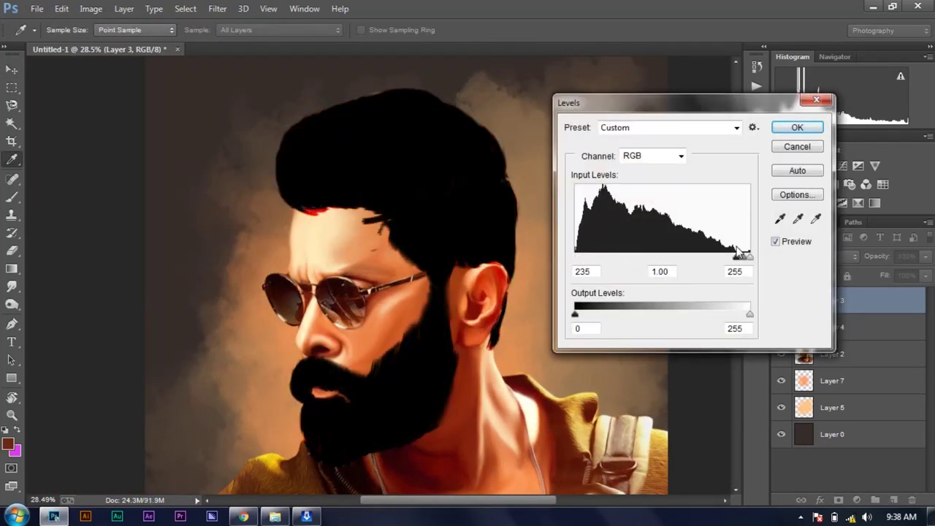
{"action": "left_click_drag", "start_coordinate": [740, 257], "coordinate": [576, 258]}
{"action": "left_click_drag", "start_coordinate": [661, 259], "coordinate": [610, 261]}
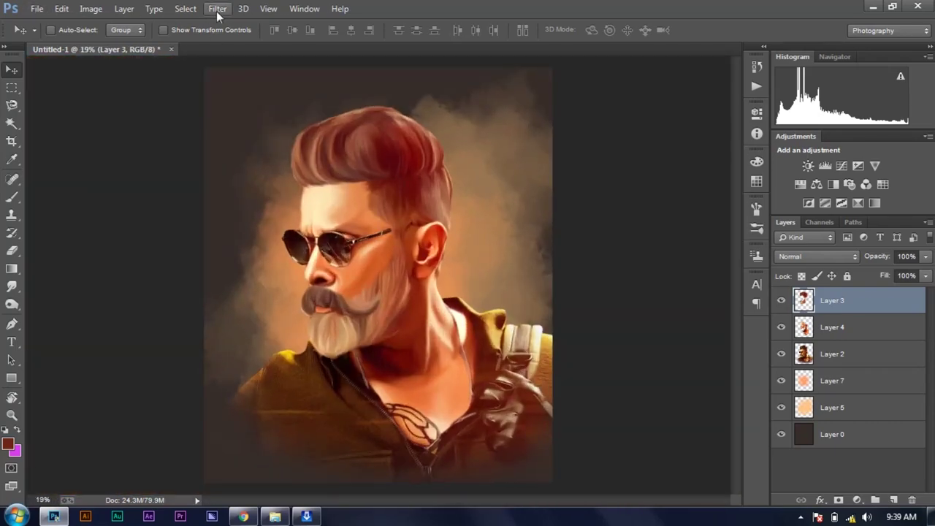
- Apply a Camera Raw Filter to the hair with Exposure -0.75
{"action": "left_click", "coordinate": [218, 9]}
{"action": "left_click", "coordinate": [251, 88]}
{"action": "left_click_drag", "start_coordinate": [752, 288], "coordinate": [746, 288]}
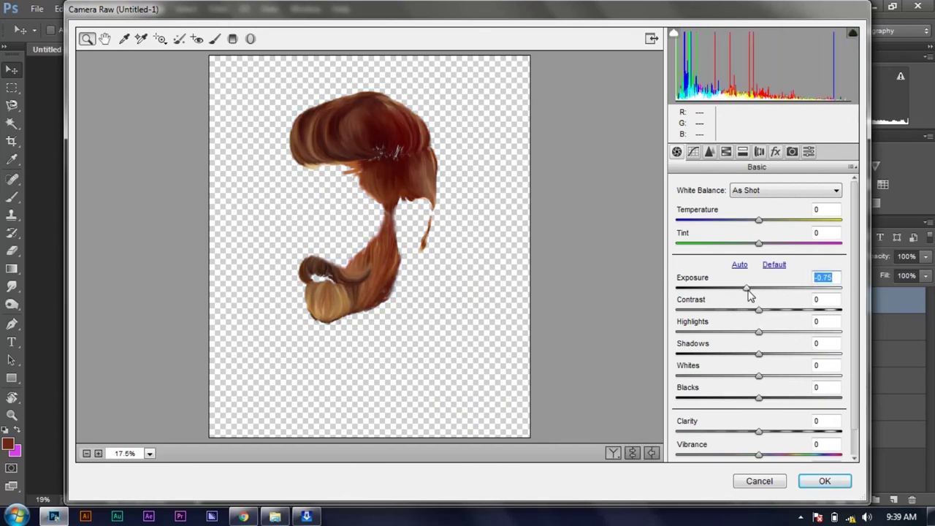
{"action": "left_click", "coordinate": [824, 476]}
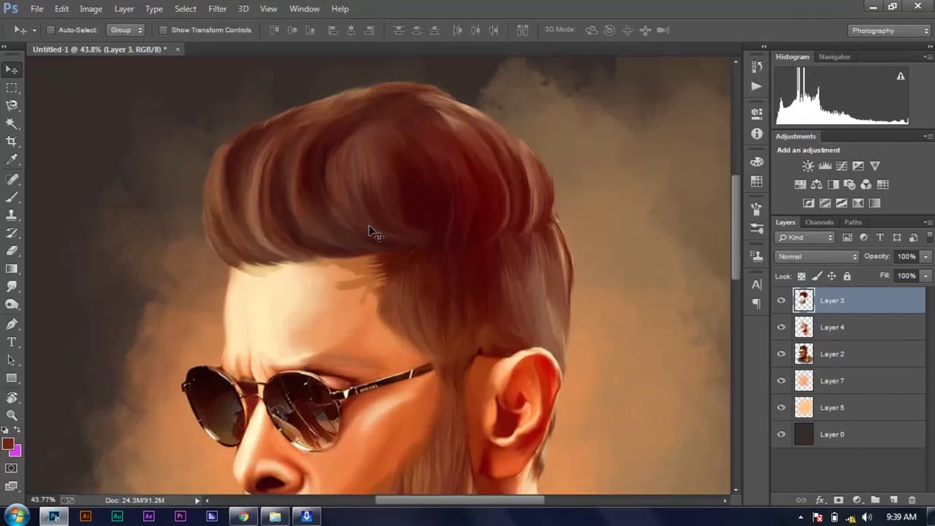
{"action": "scroll", "coordinate": [363, 256], "scroll_direction": "down", "scroll_amount": 1}
{"action": "scroll", "coordinate": [357, 253], "scroll_direction": "down", "scroll_amount": 1}
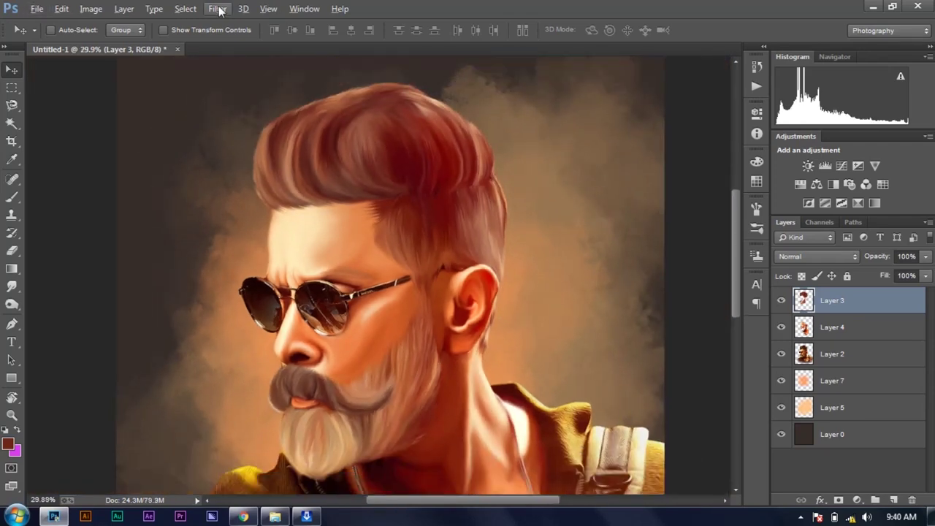
- Test Camera Raw Contrast +74 and Highlights +51 on the hair, then discard them
{"action": "left_click", "coordinate": [218, 8]}
{"action": "left_click", "coordinate": [241, 88]}
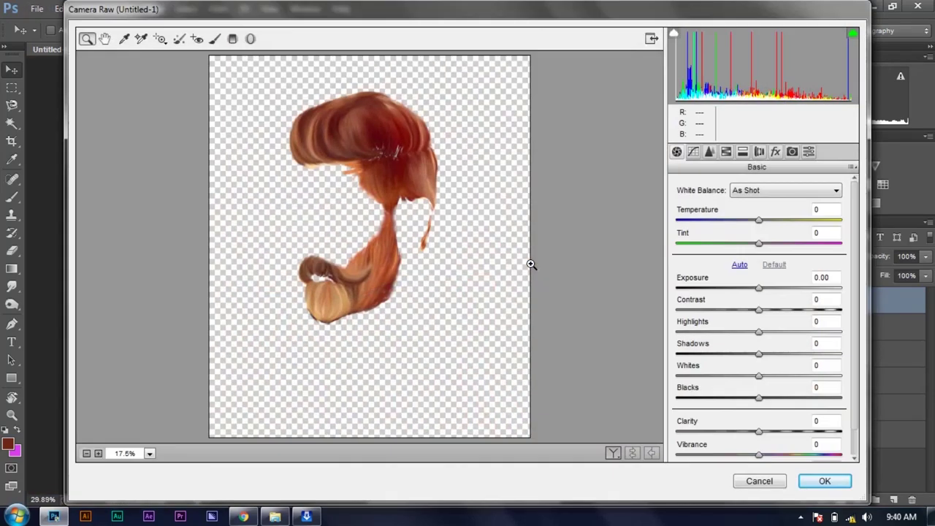
{"action": "left_click_drag", "start_coordinate": [758, 310], "coordinate": [819, 310]}
{"action": "left_click_drag", "start_coordinate": [759, 331], "coordinate": [801, 332]}
{"action": "left_click", "coordinate": [758, 481]}
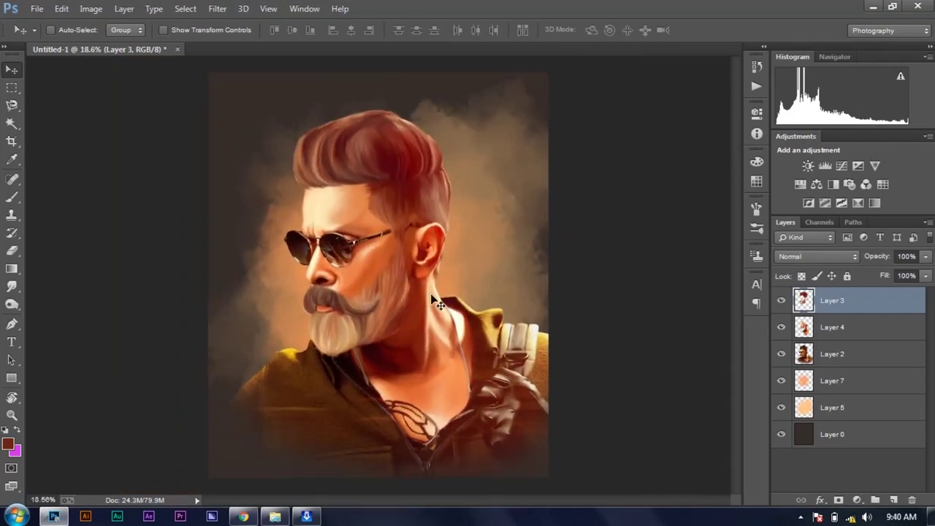